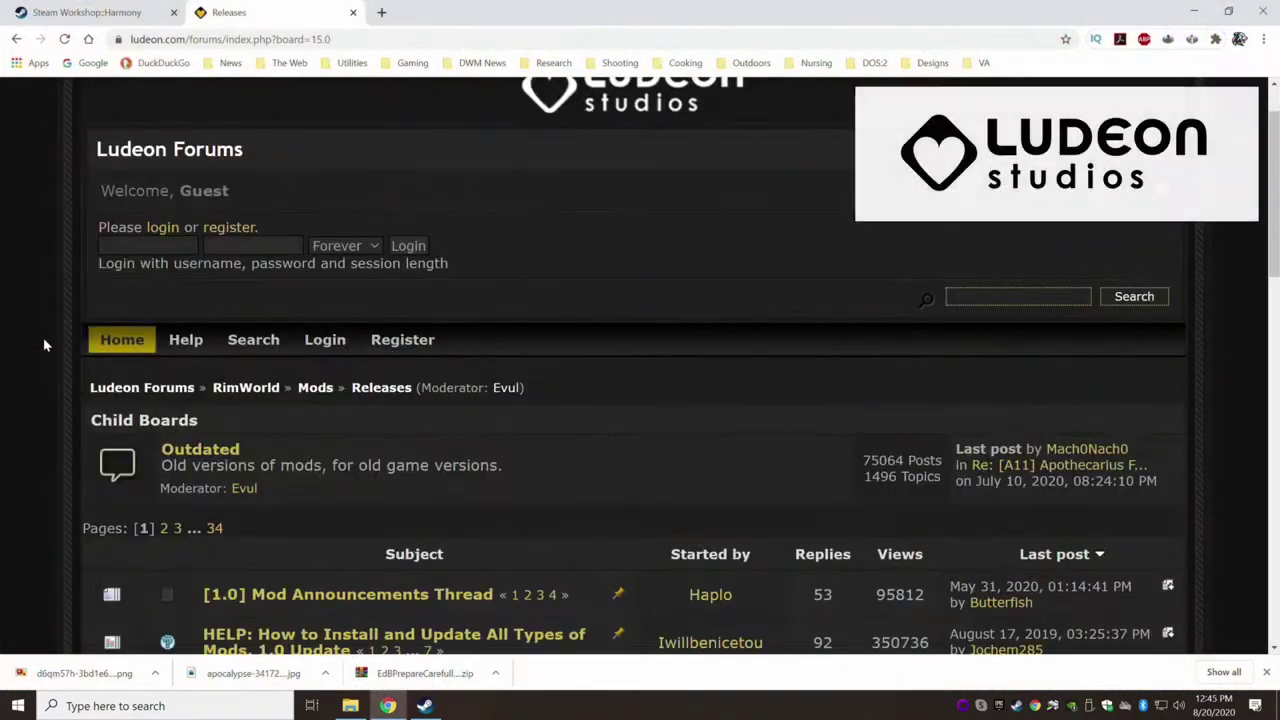
- Look through the RimWorld mod topics on the first two pages of the Ludeon forum's Releases board
{"action": "scroll", "coordinate": [43, 345], "scroll_direction": "down", "scroll_amount": 4}
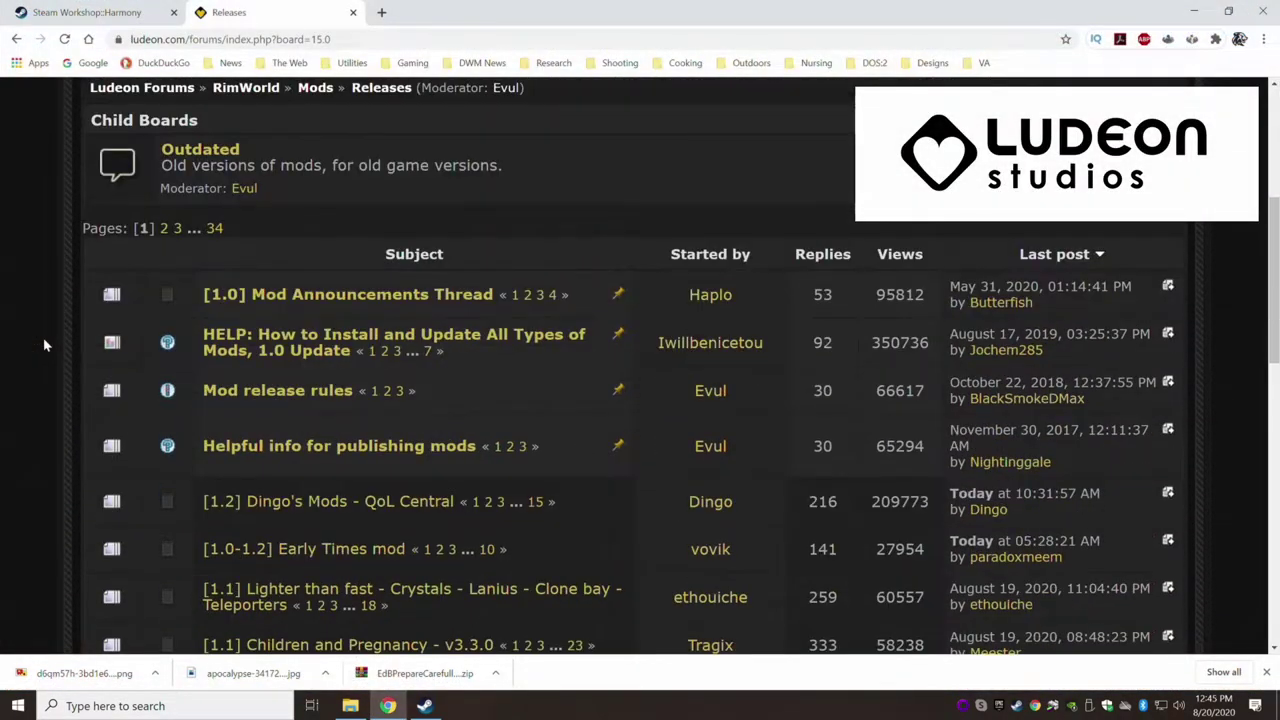
{"action": "scroll", "coordinate": [43, 345], "scroll_direction": "down", "scroll_amount": 2}
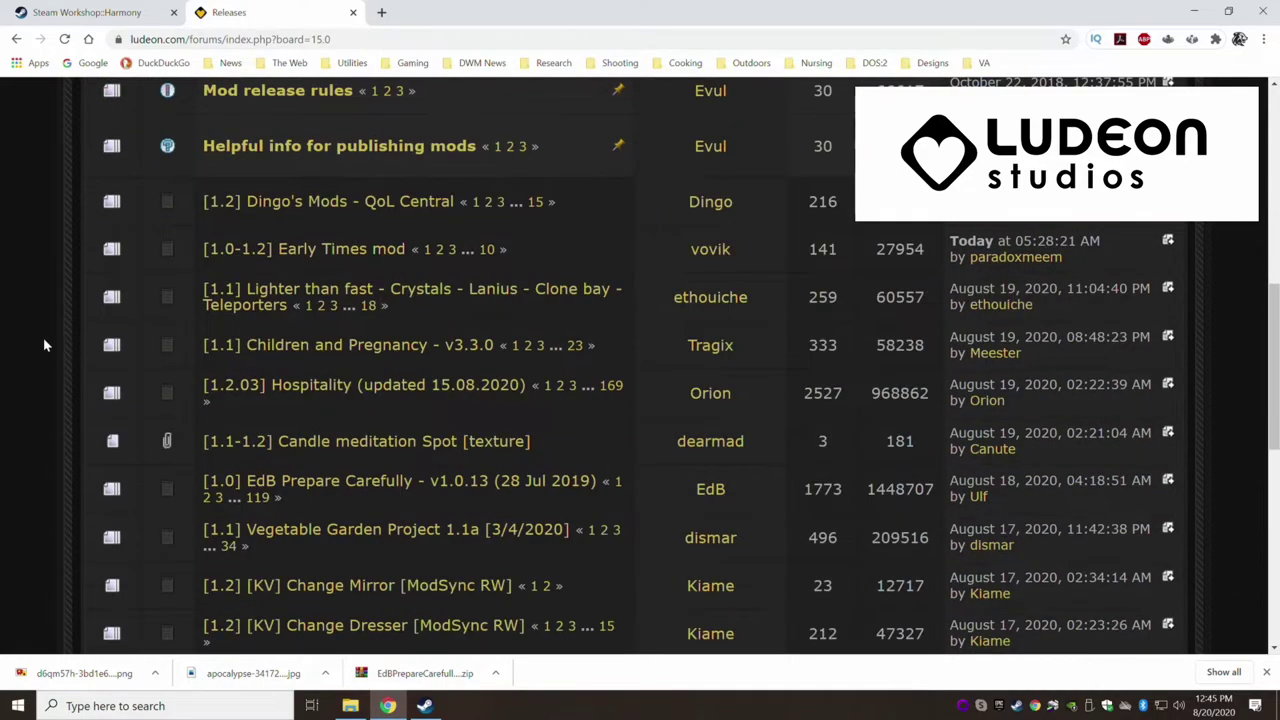
{"action": "scroll", "coordinate": [43, 345], "scroll_direction": "down", "scroll_amount": 1}
{"action": "scroll", "coordinate": [43, 345], "scroll_direction": "down", "scroll_amount": 5}
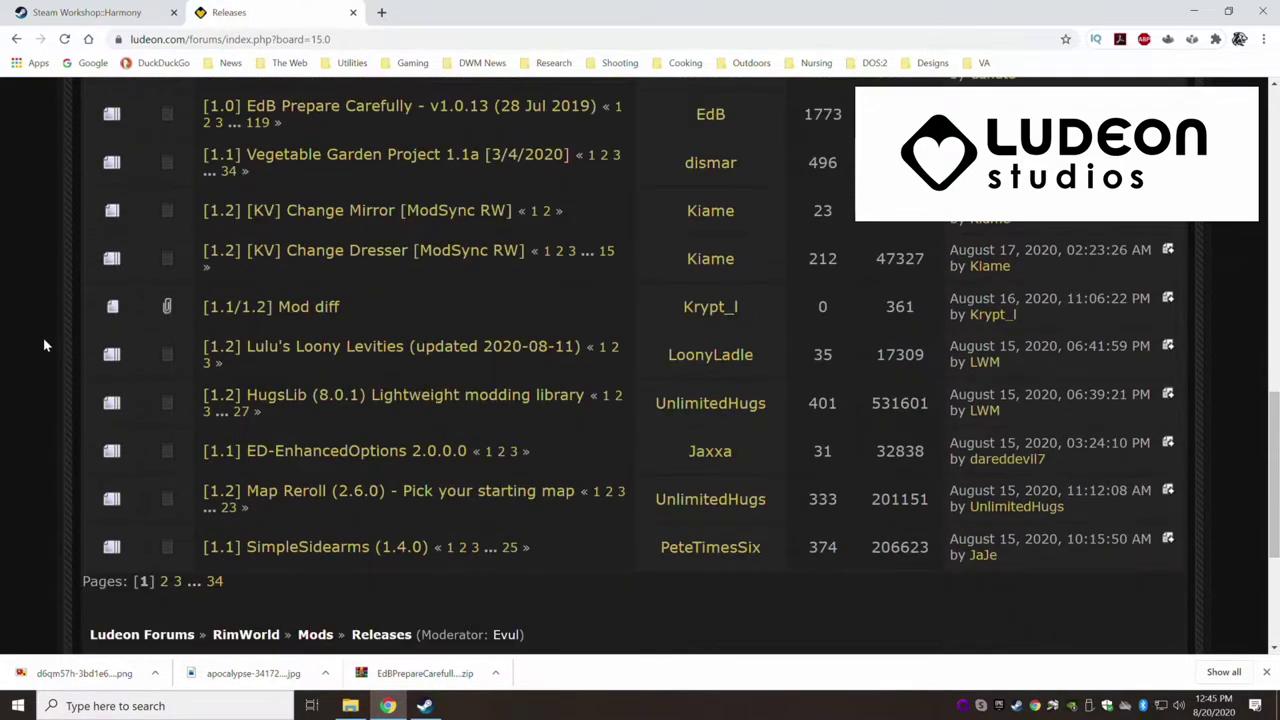
{"action": "scroll", "coordinate": [43, 345], "scroll_direction": "down", "scroll_amount": 1}
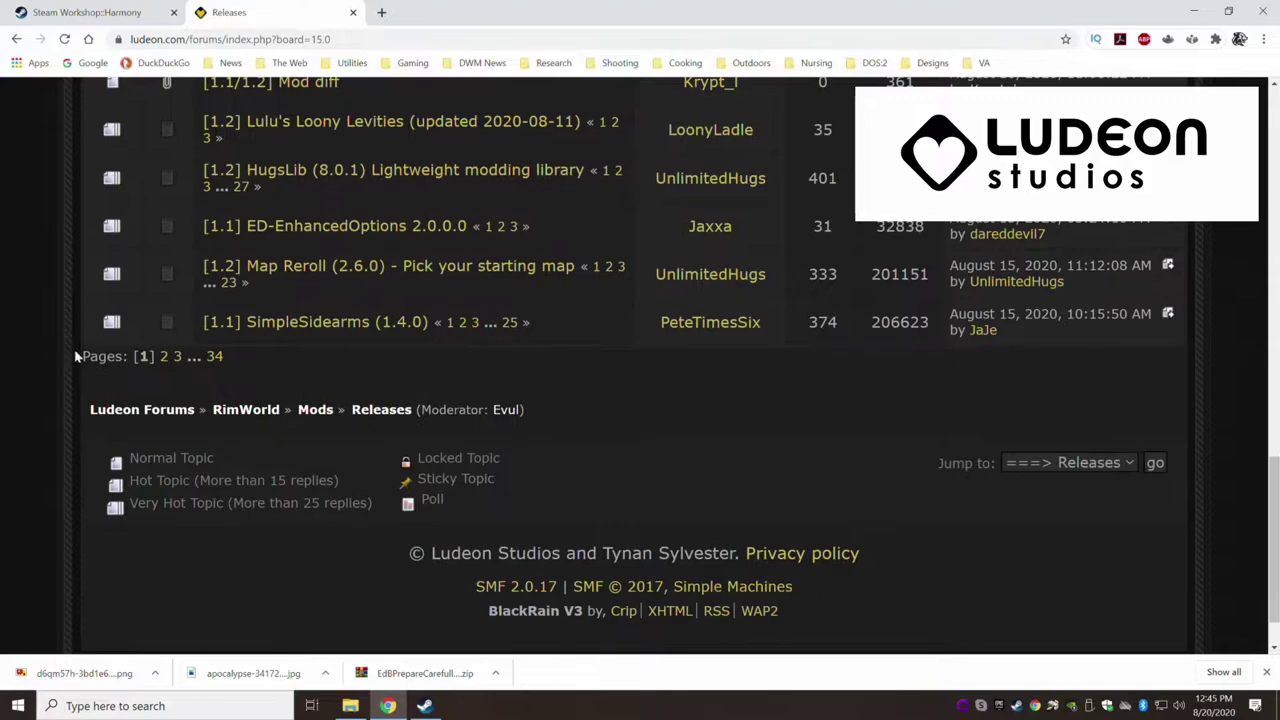
{"action": "left_click", "coordinate": [163, 357]}
{"action": "scroll", "coordinate": [57, 344], "scroll_direction": "down", "scroll_amount": 3}
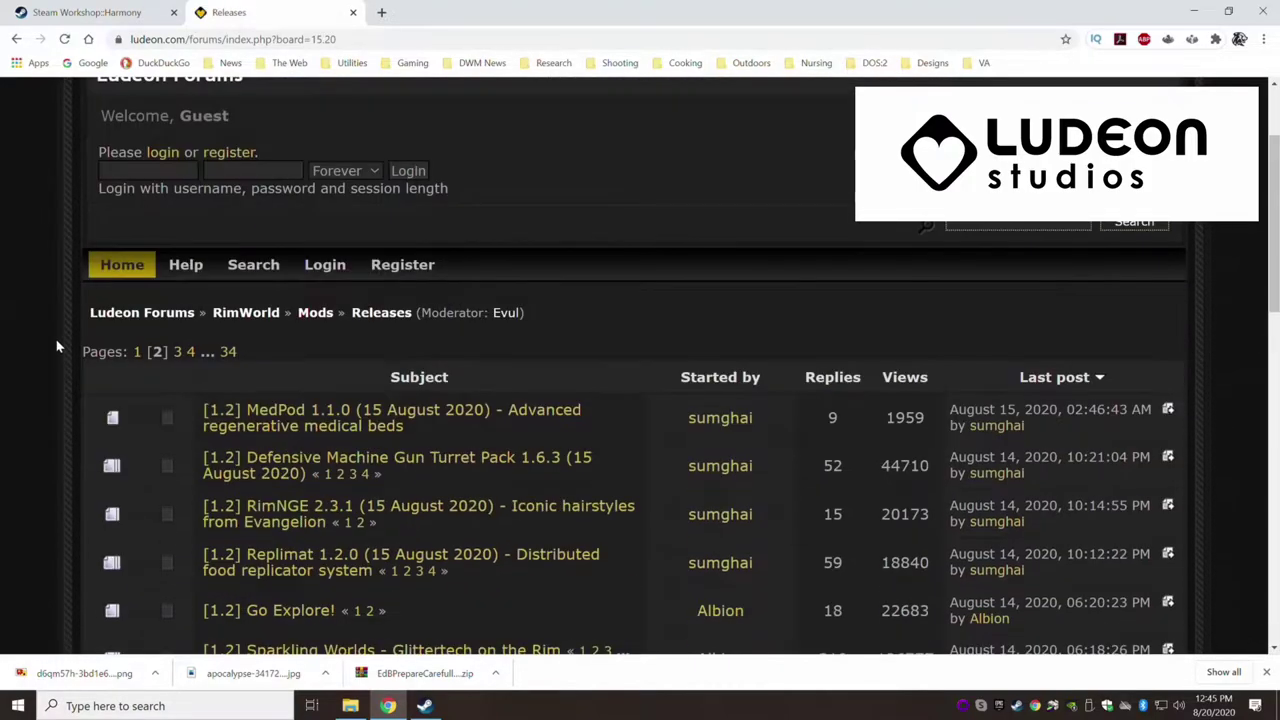
{"action": "scroll", "coordinate": [57, 345], "scroll_direction": "down", "scroll_amount": 1}
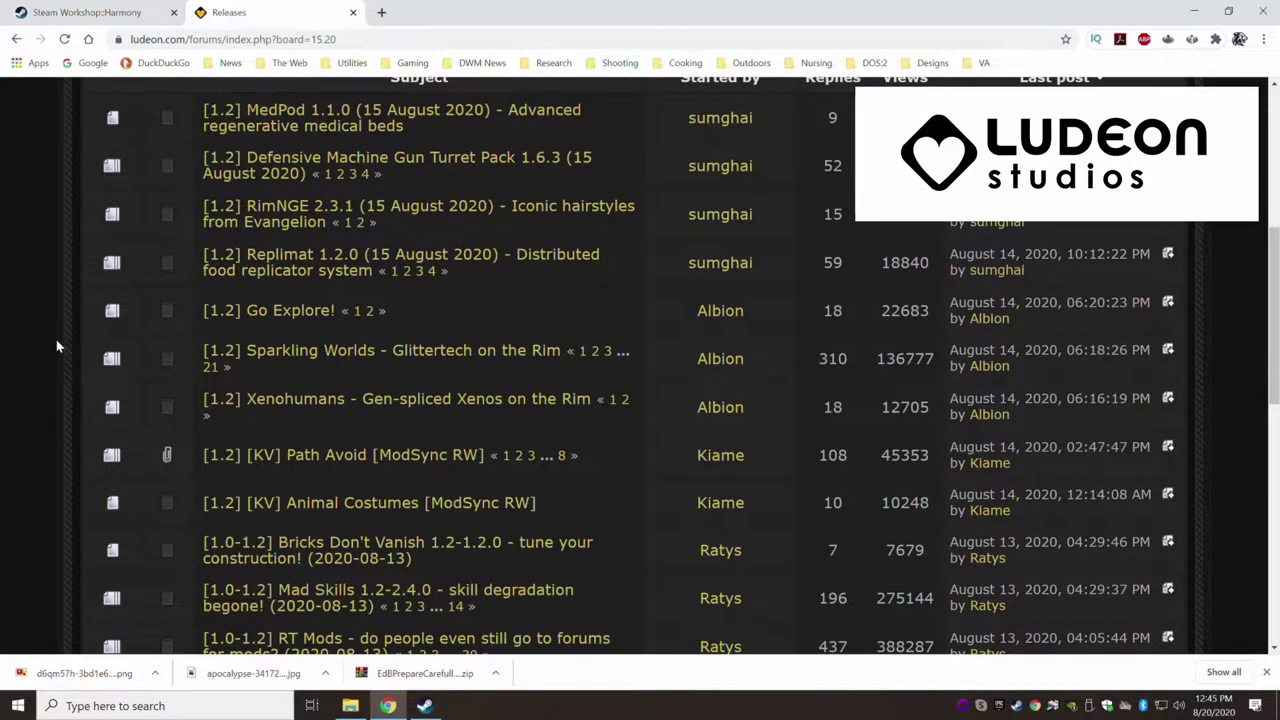
{"action": "scroll", "coordinate": [57, 345], "scroll_direction": "down", "scroll_amount": 4}
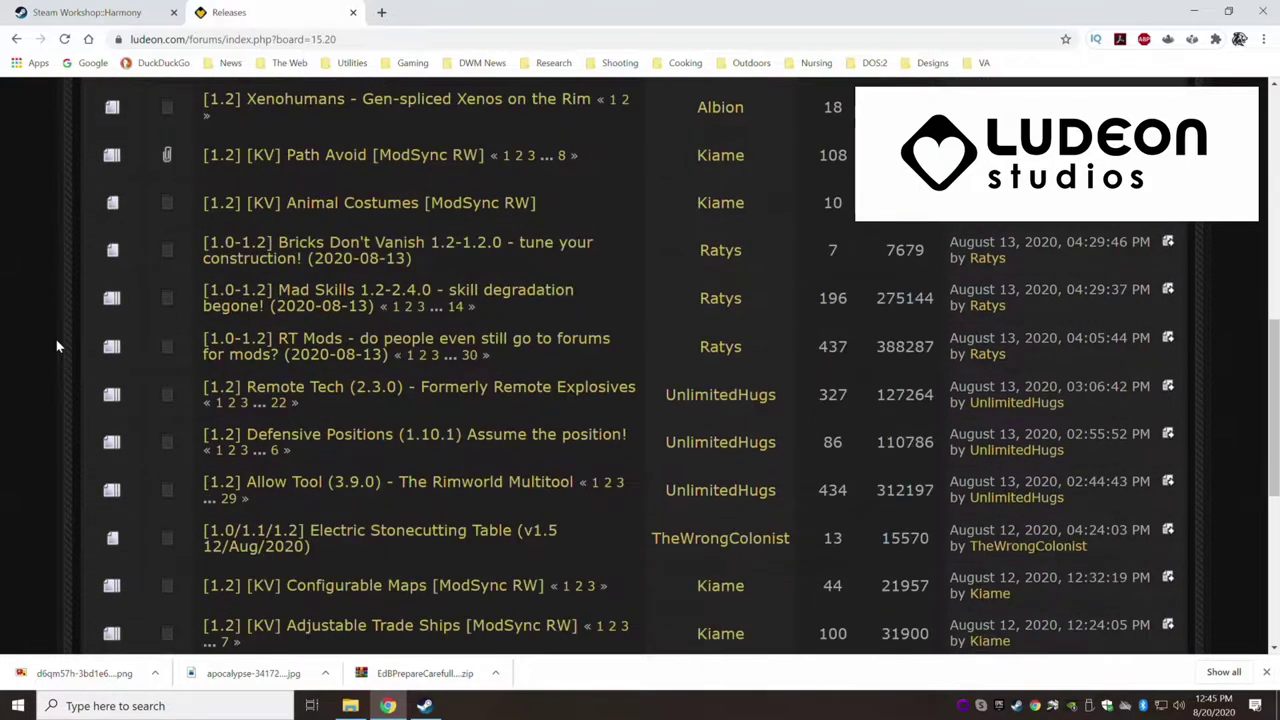
{"action": "scroll", "coordinate": [57, 345], "scroll_direction": "down", "scroll_amount": 2}
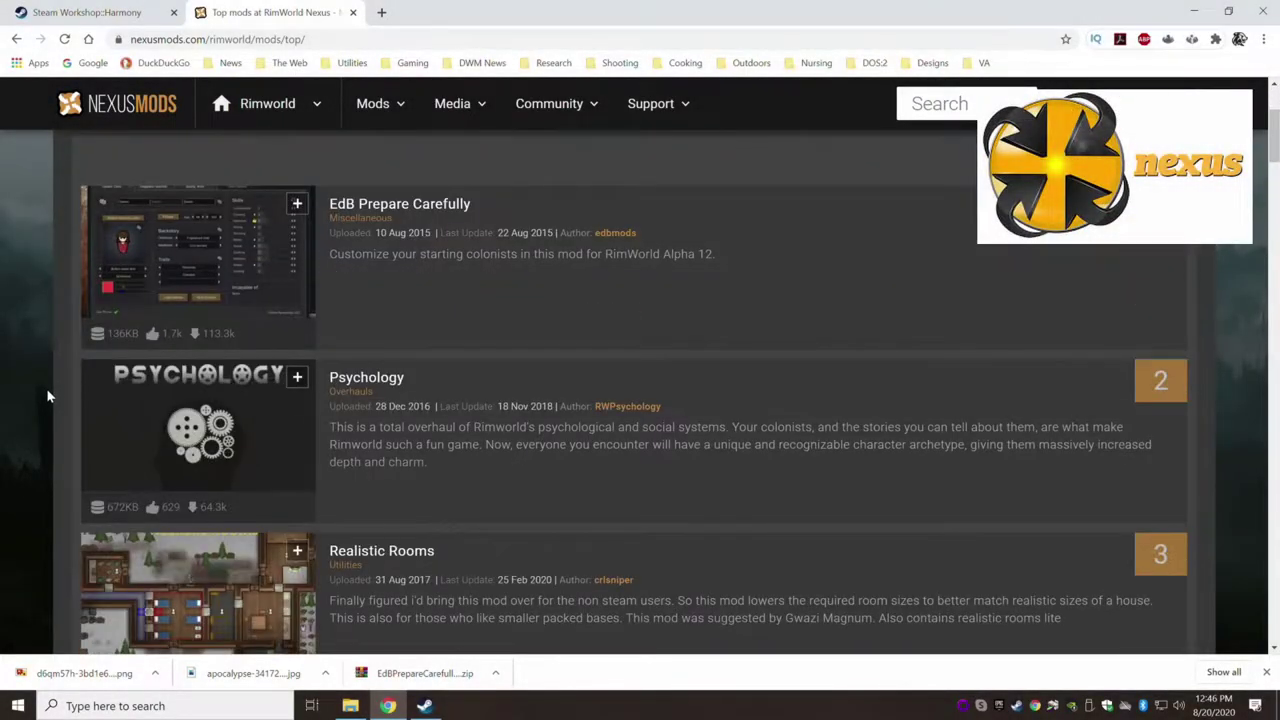
- Look through the ranked list of top RimWorld mods on Nexus Mods
{"action": "scroll", "coordinate": [47, 396], "scroll_direction": "down", "scroll_amount": 3}
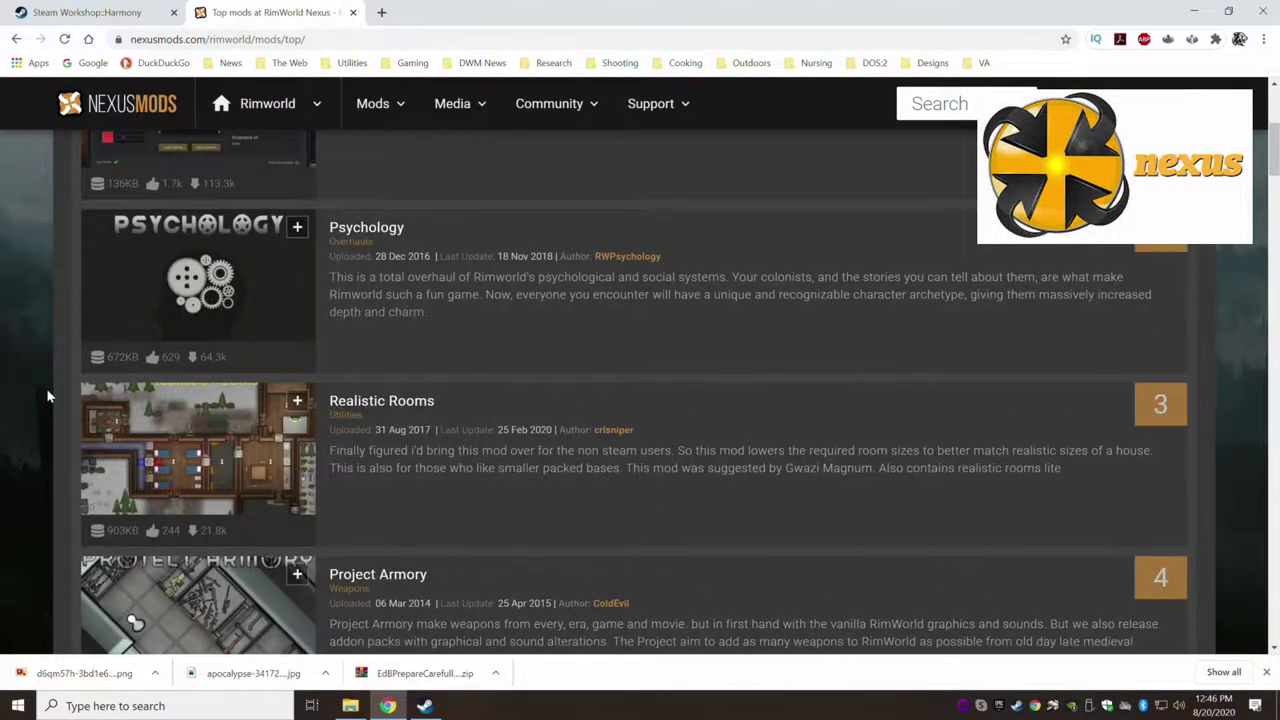
{"action": "scroll", "coordinate": [47, 396], "scroll_direction": "down", "scroll_amount": 2}
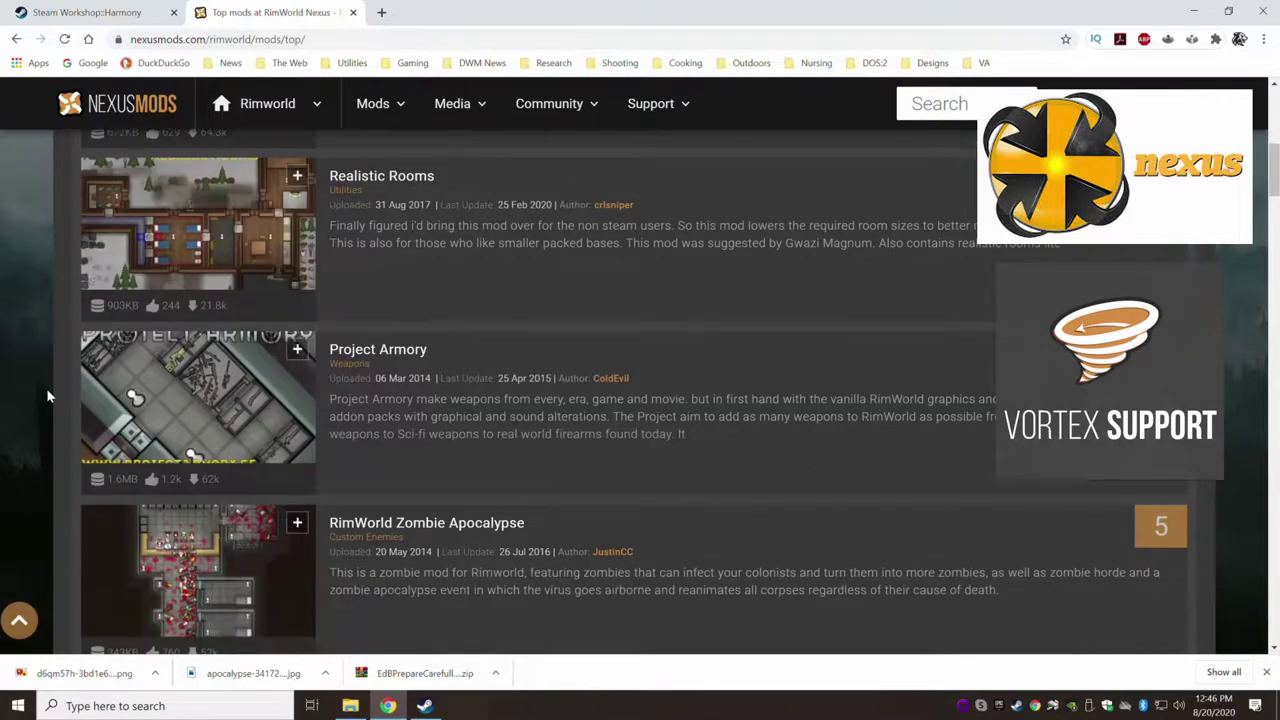
{"action": "scroll", "coordinate": [47, 396], "scroll_direction": "down", "scroll_amount": 4}
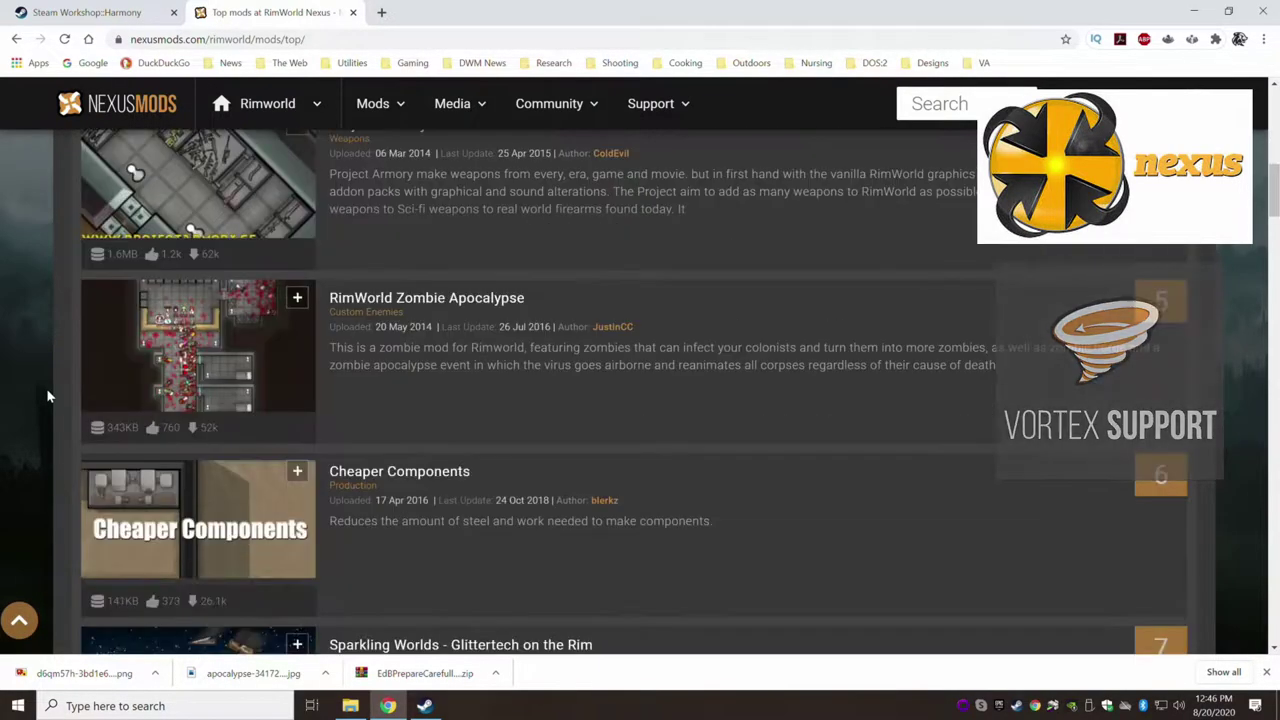
{"action": "scroll", "coordinate": [47, 396], "scroll_direction": "down", "scroll_amount": 3}
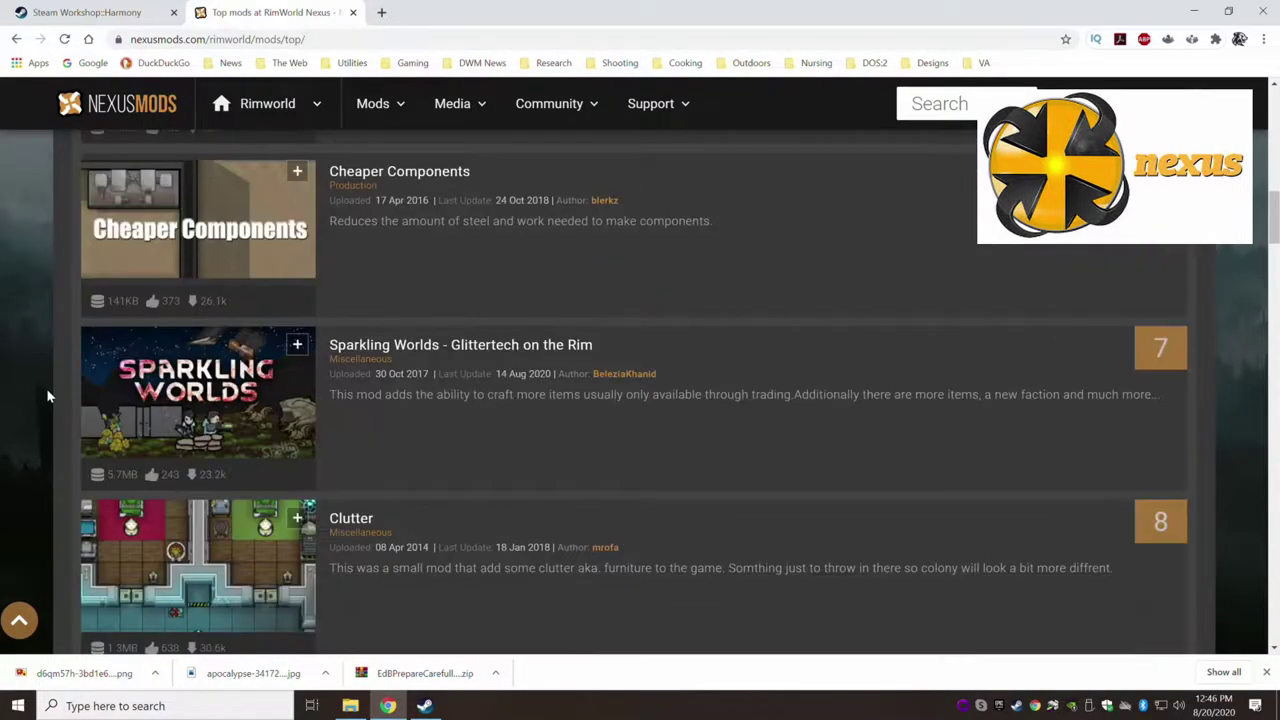
{"action": "scroll", "coordinate": [47, 396], "scroll_direction": "down", "scroll_amount": 3}
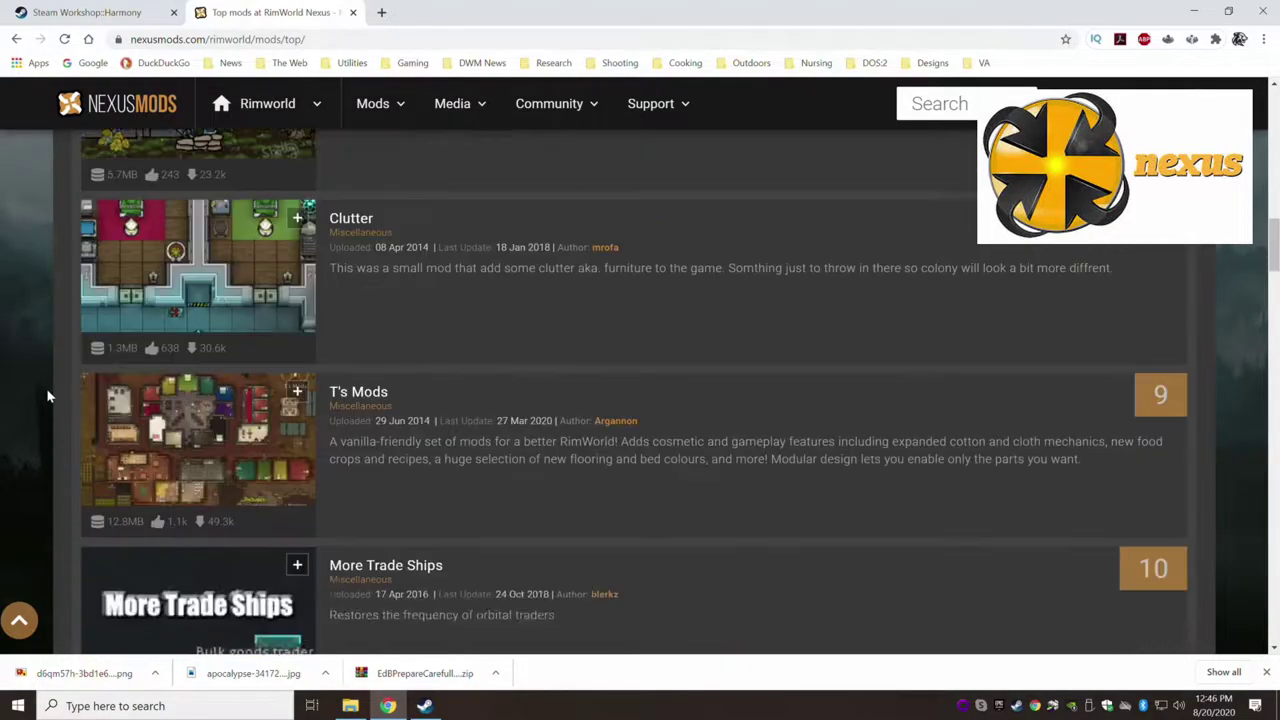
{"action": "scroll", "coordinate": [47, 396], "scroll_direction": "down", "scroll_amount": 3}
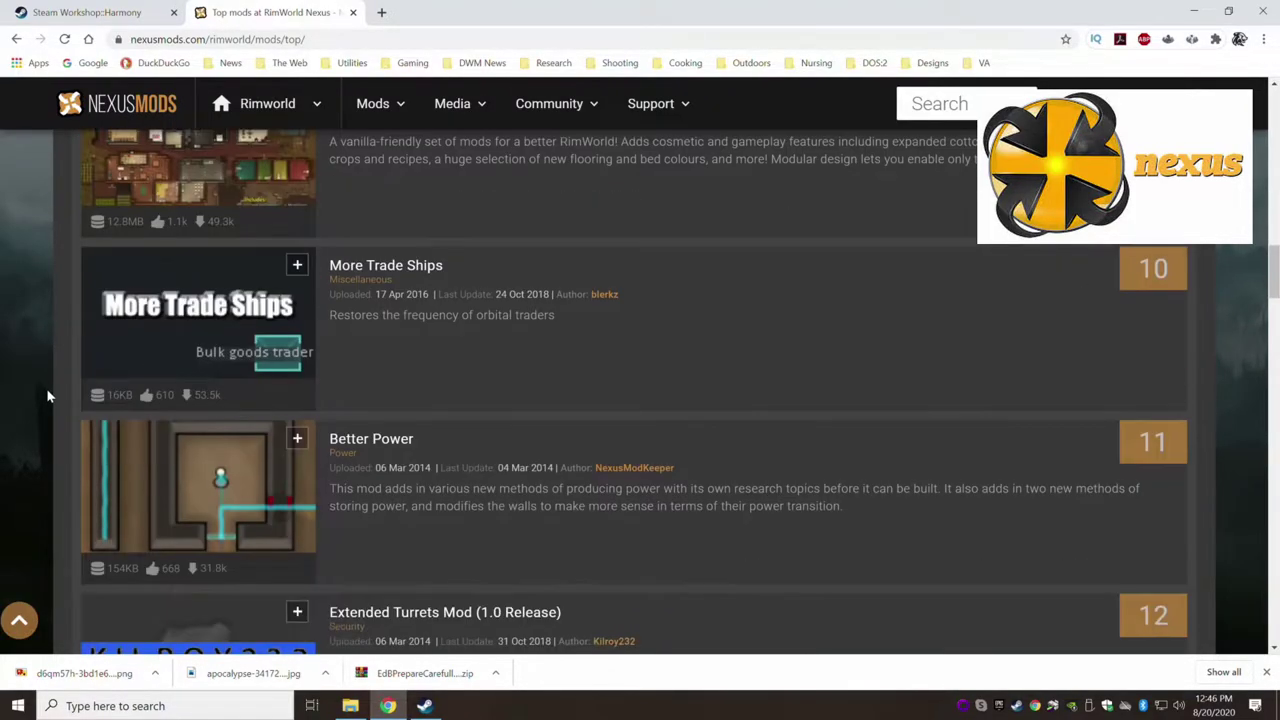
{"action": "scroll", "coordinate": [47, 396], "scroll_direction": "down", "scroll_amount": 3}
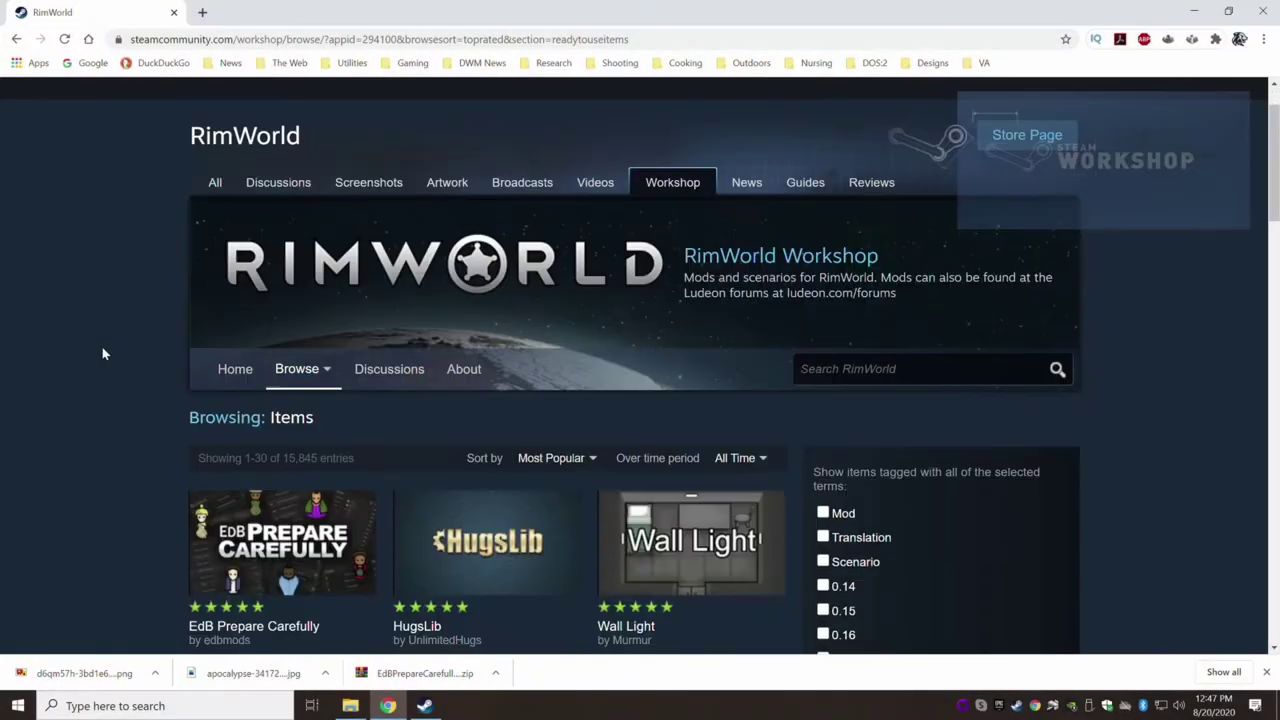
- Look through the first page of most popular all-time RimWorld items in the Steam Workshop, including its version tag filters
{"action": "scroll", "coordinate": [104, 345], "scroll_direction": "down", "scroll_amount": 3}
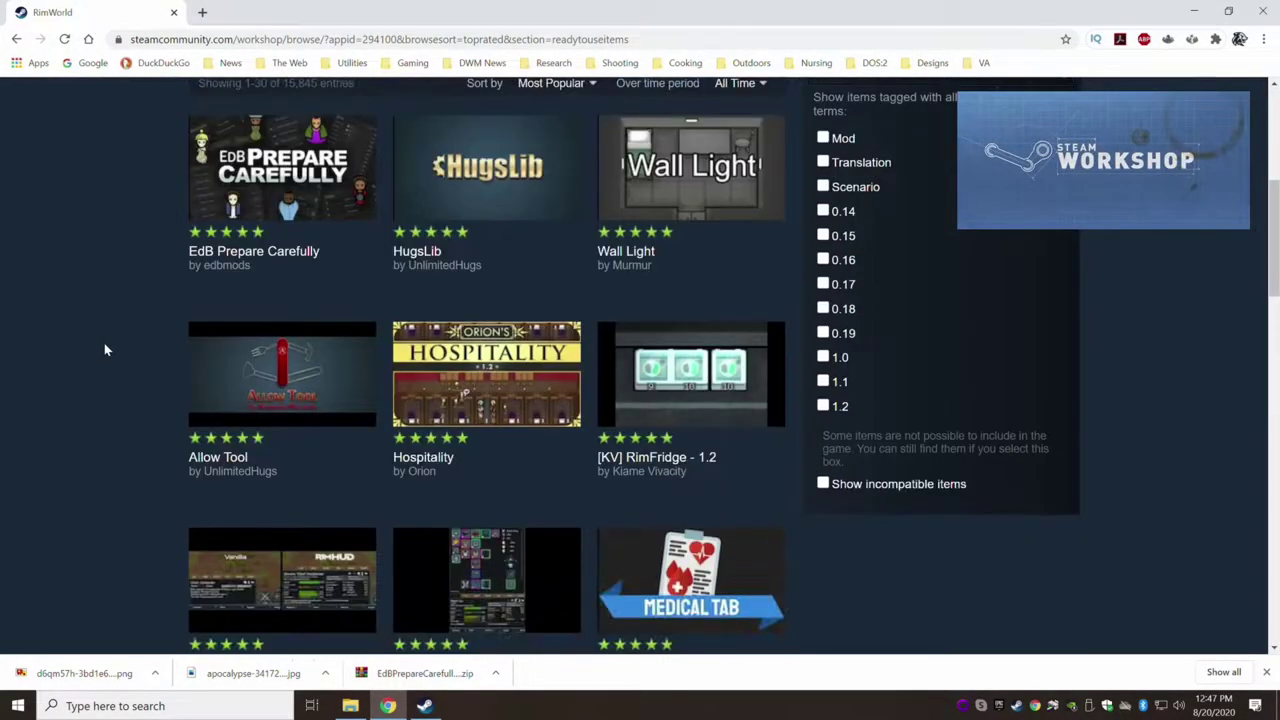
{"action": "scroll", "coordinate": [104, 343], "scroll_direction": "up", "scroll_amount": 2}
{"action": "scroll", "coordinate": [104, 344], "scroll_direction": "up", "scroll_amount": 3}
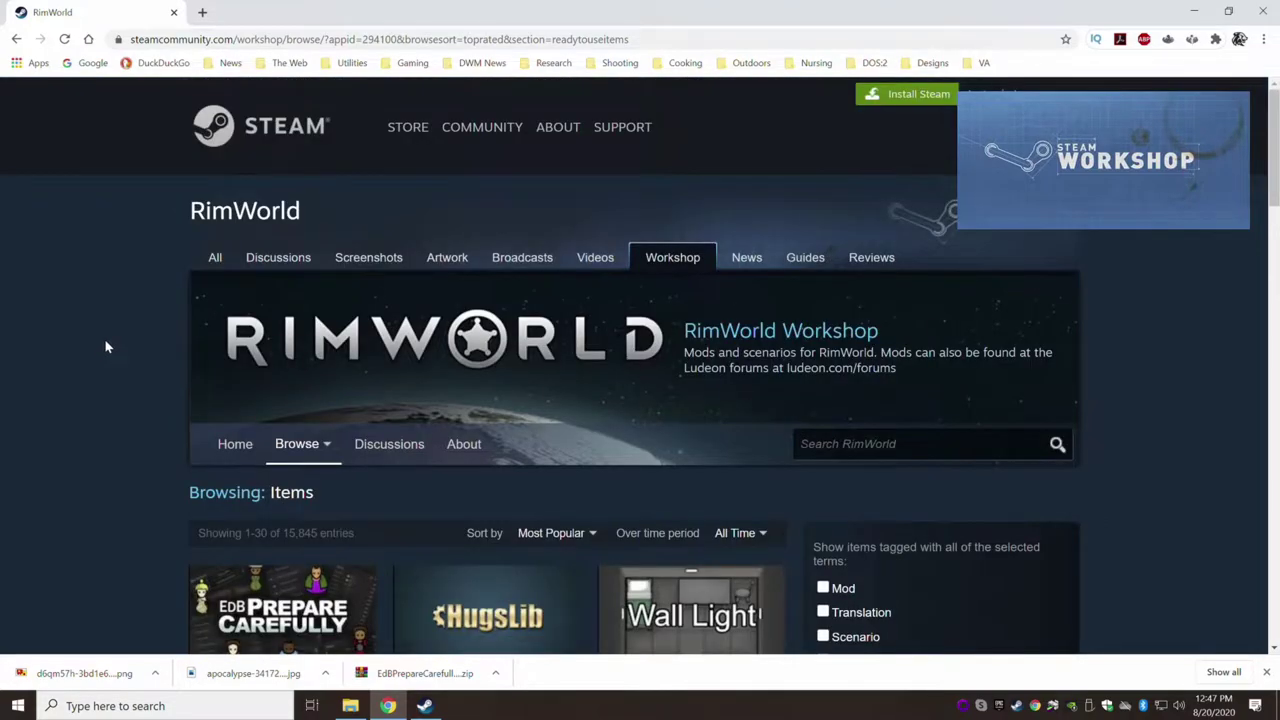
{"action": "scroll", "coordinate": [106, 346], "scroll_direction": "down", "scroll_amount": 4}
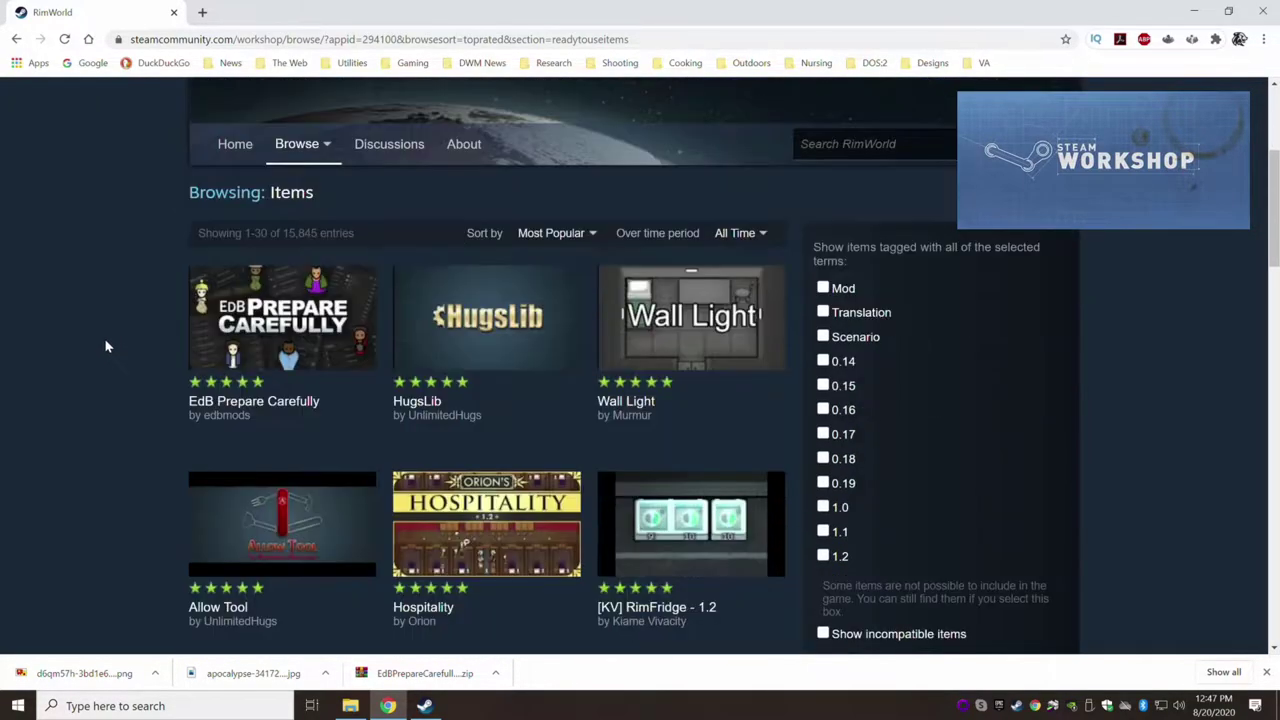
{"action": "scroll", "coordinate": [106, 346], "scroll_direction": "down", "scroll_amount": 3}
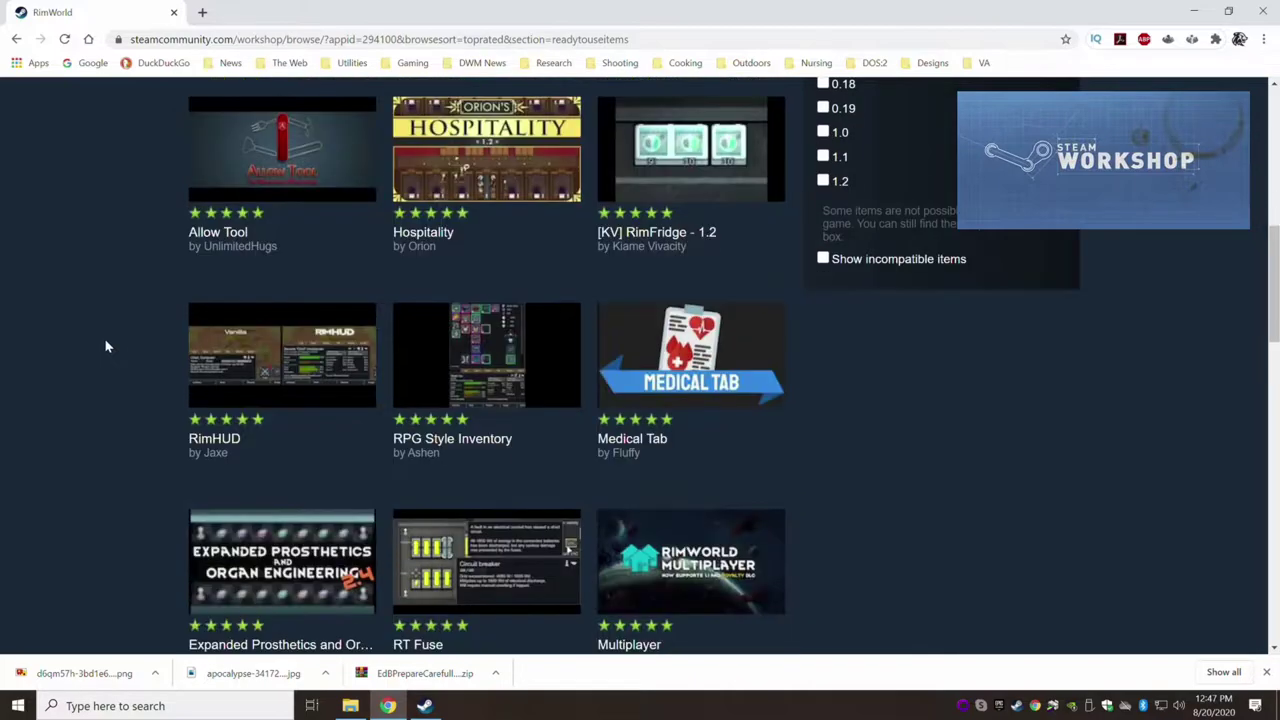
{"action": "scroll", "coordinate": [106, 346], "scroll_direction": "down", "scroll_amount": 4}
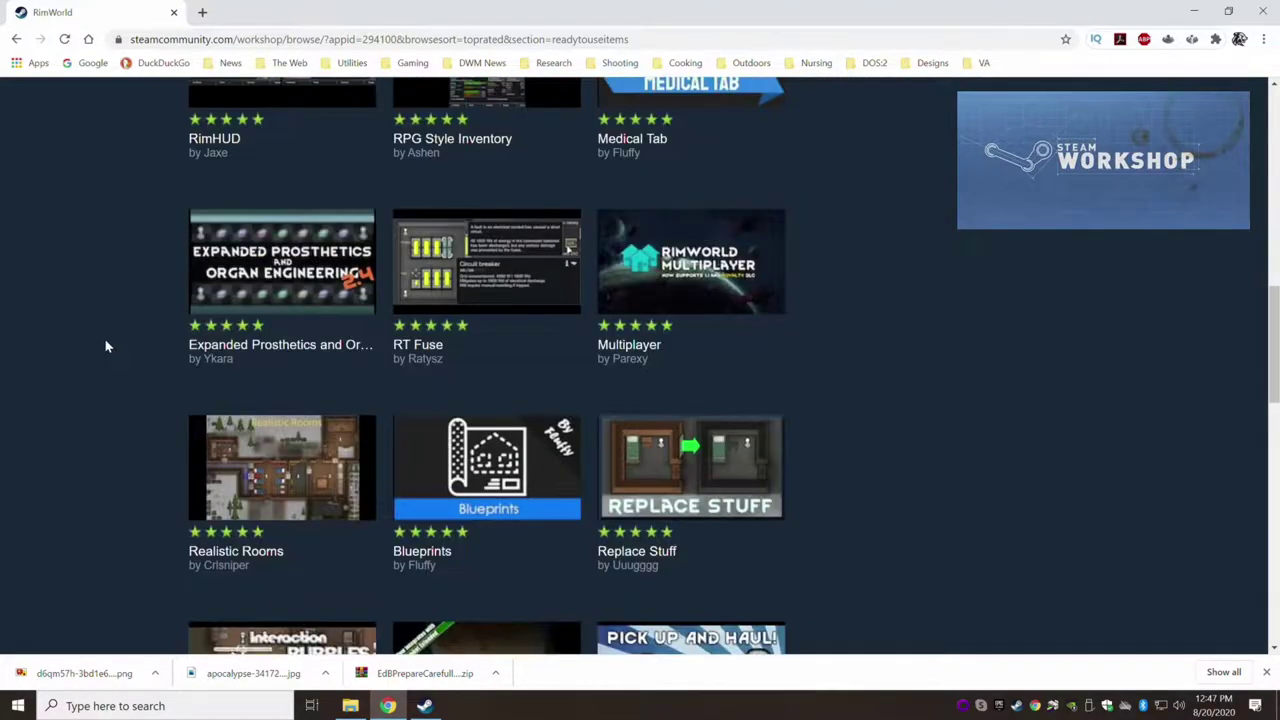
{"action": "scroll", "coordinate": [106, 346], "scroll_direction": "down", "scroll_amount": 5}
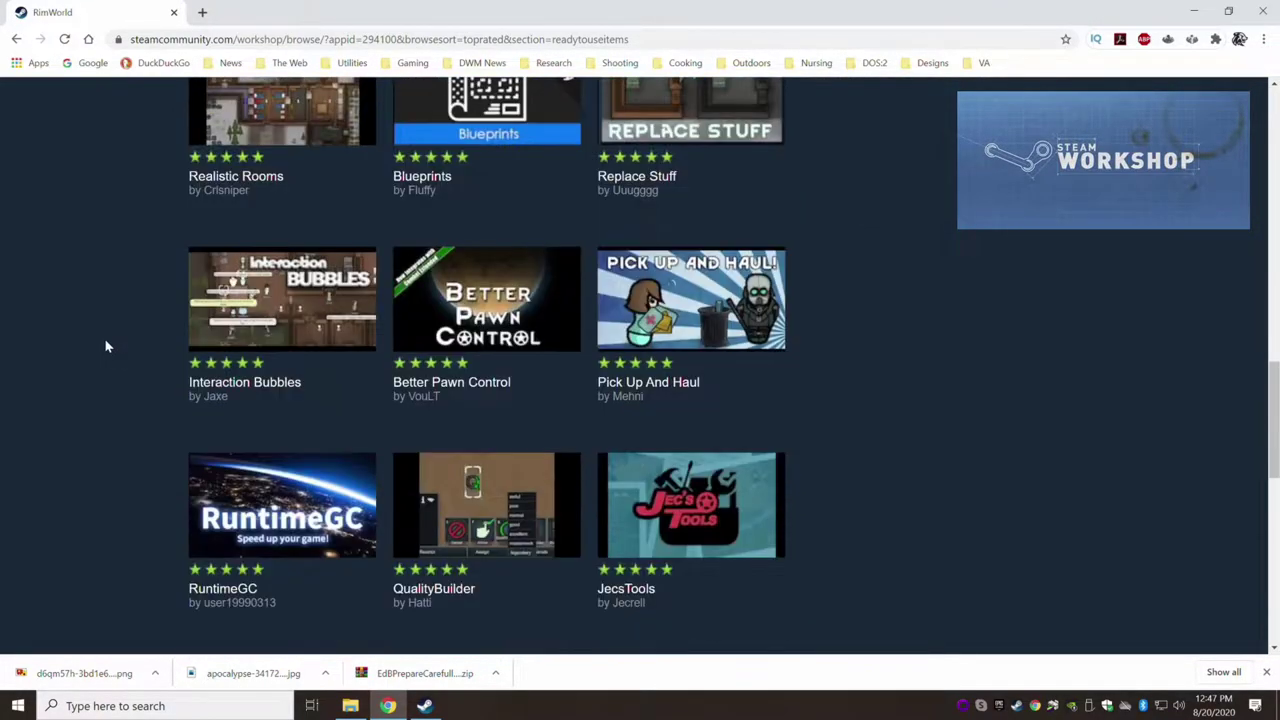
{"action": "scroll", "coordinate": [106, 346], "scroll_direction": "down", "scroll_amount": 3}
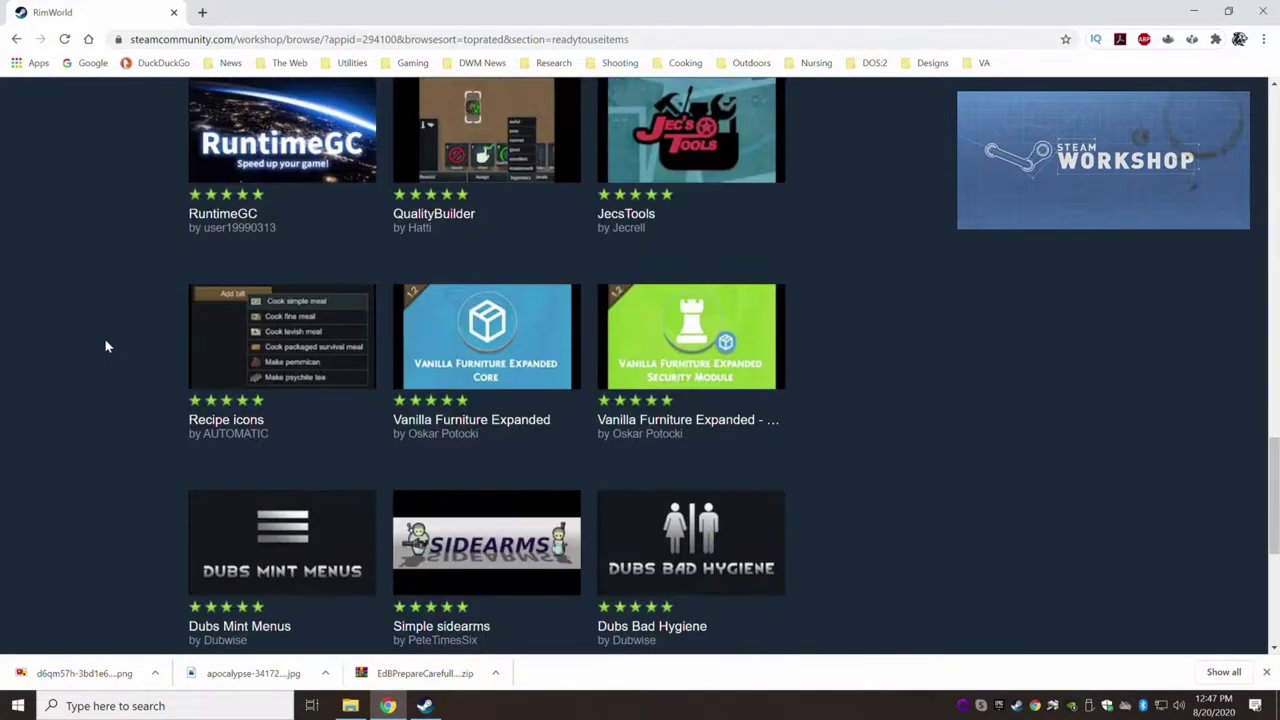
{"action": "scroll", "coordinate": [106, 346], "scroll_direction": "down", "scroll_amount": 4}
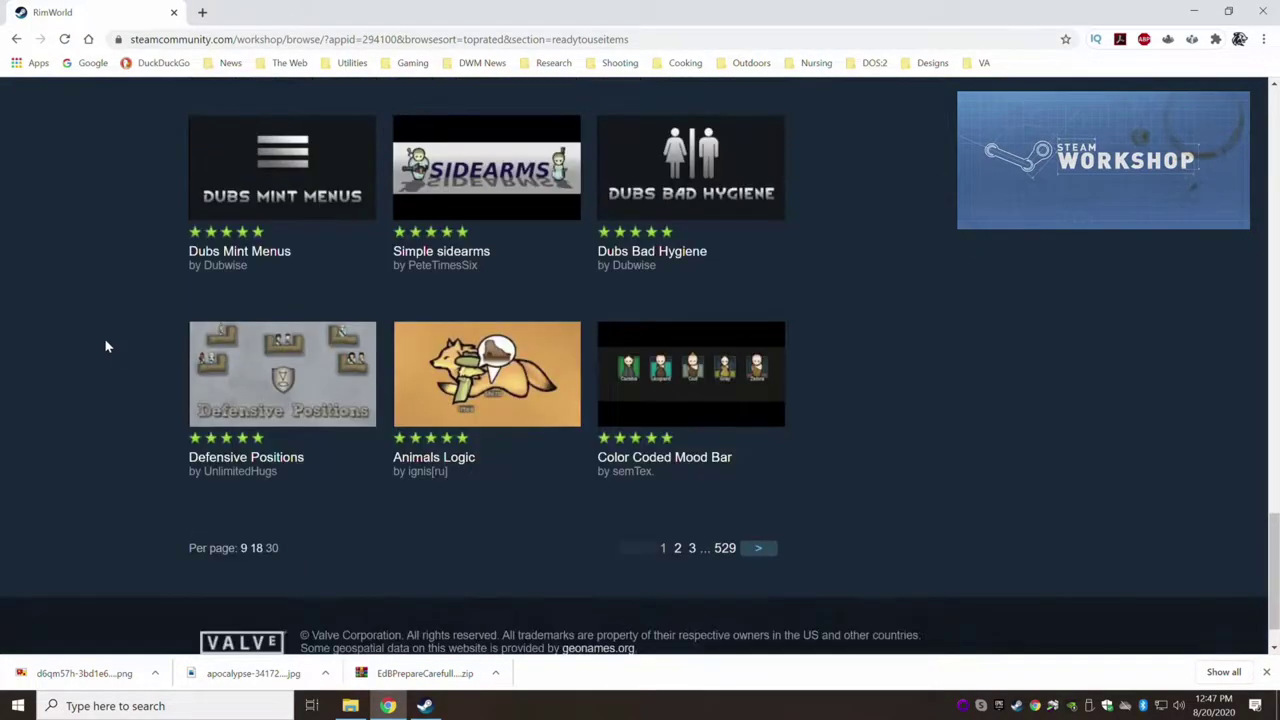
{"action": "scroll", "coordinate": [106, 346], "scroll_direction": "up", "scroll_amount": 20}
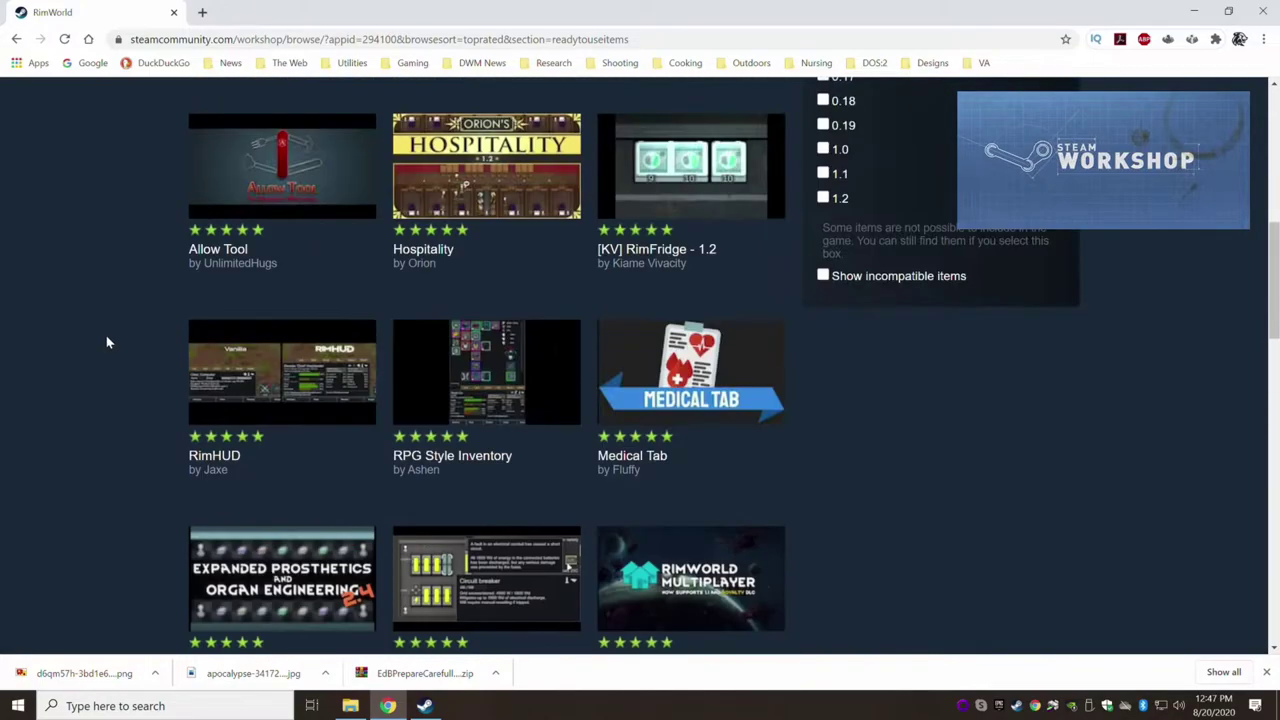
{"action": "scroll", "coordinate": [106, 342], "scroll_direction": "up", "scroll_amount": 3}
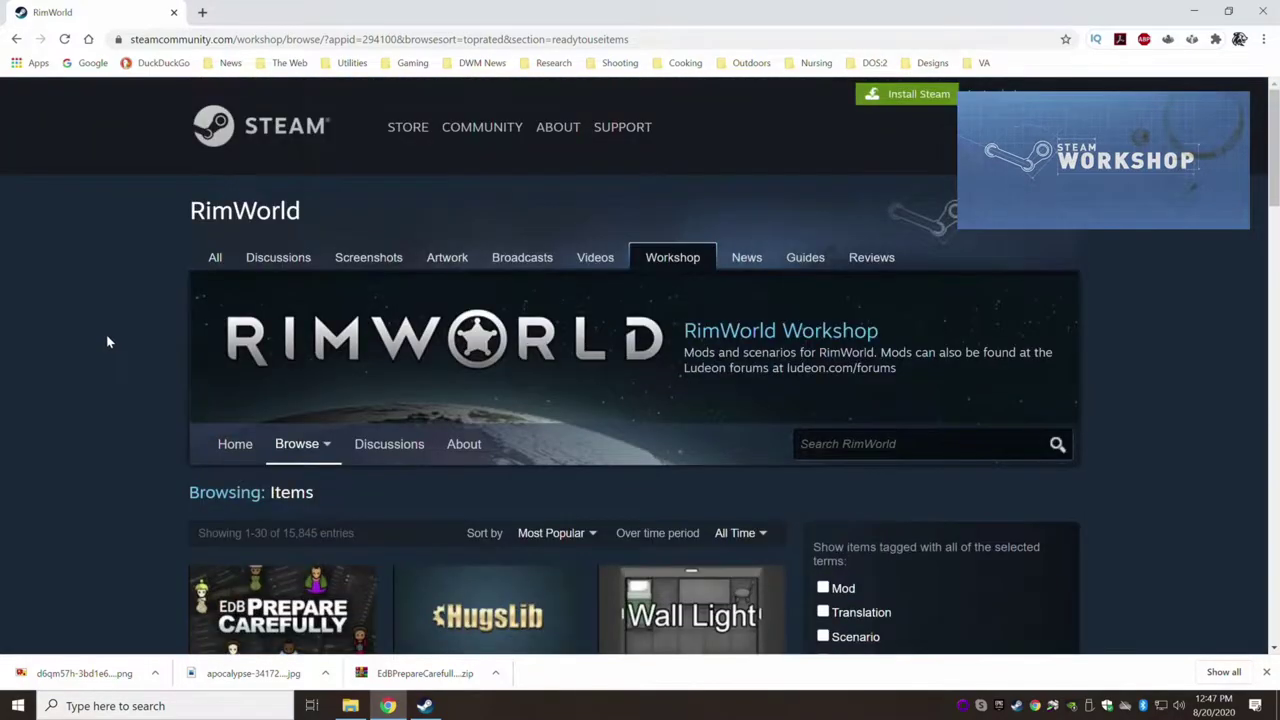
{"action": "left_click", "coordinate": [15, 40]}
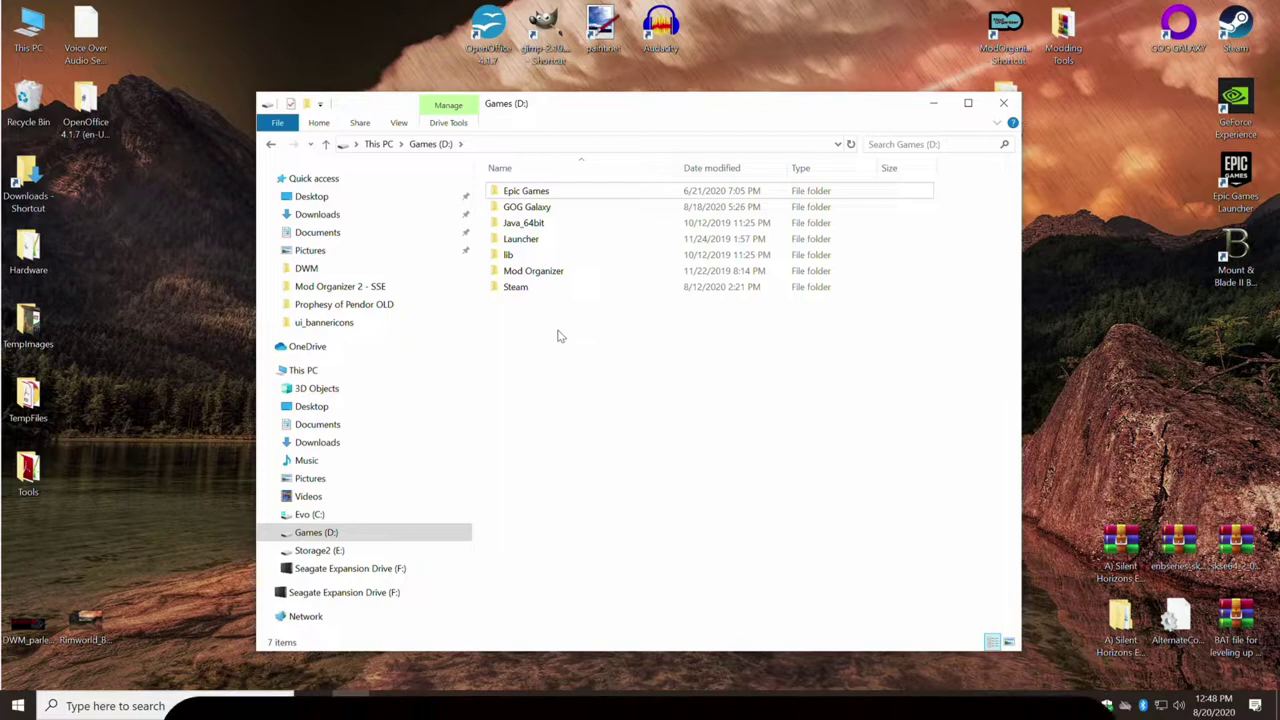
- Open RimWorld's Mods folder on the Games (D:) drive, following the path Steam > steamapps > common > RimWorld > Mods
{"action": "double_click", "coordinate": [566, 287]}
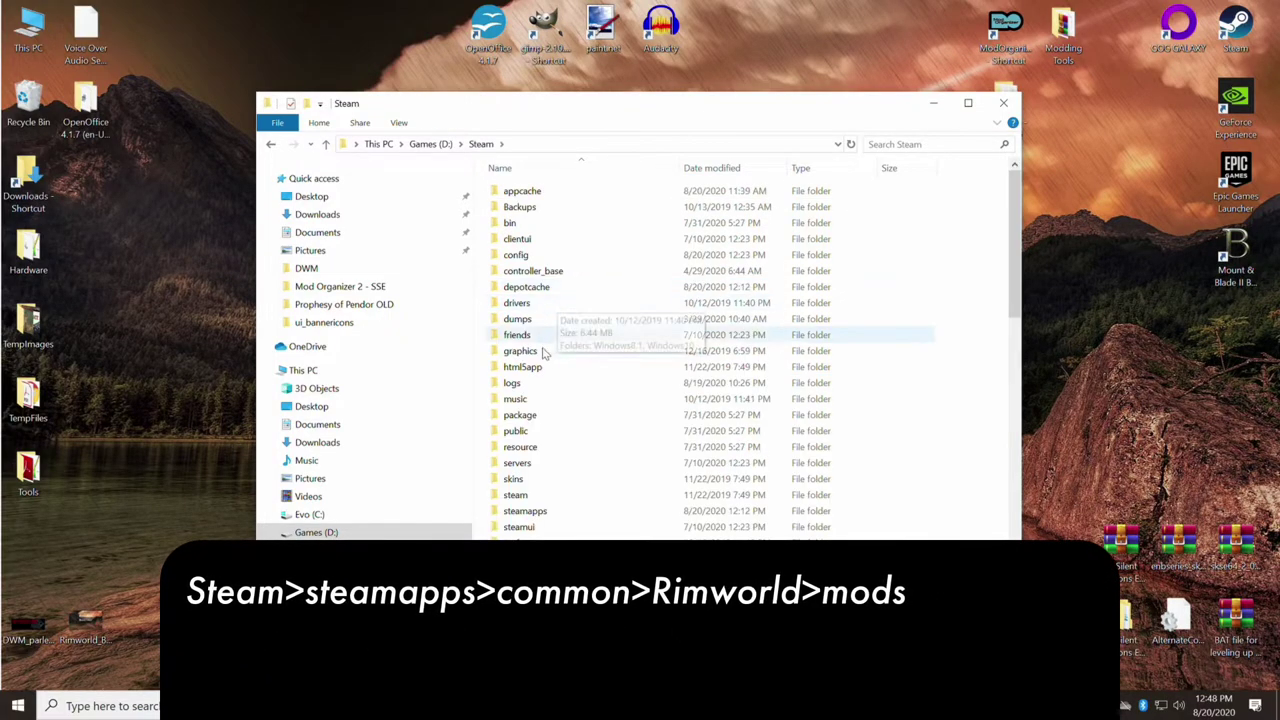
{"action": "double_click", "coordinate": [563, 523]}
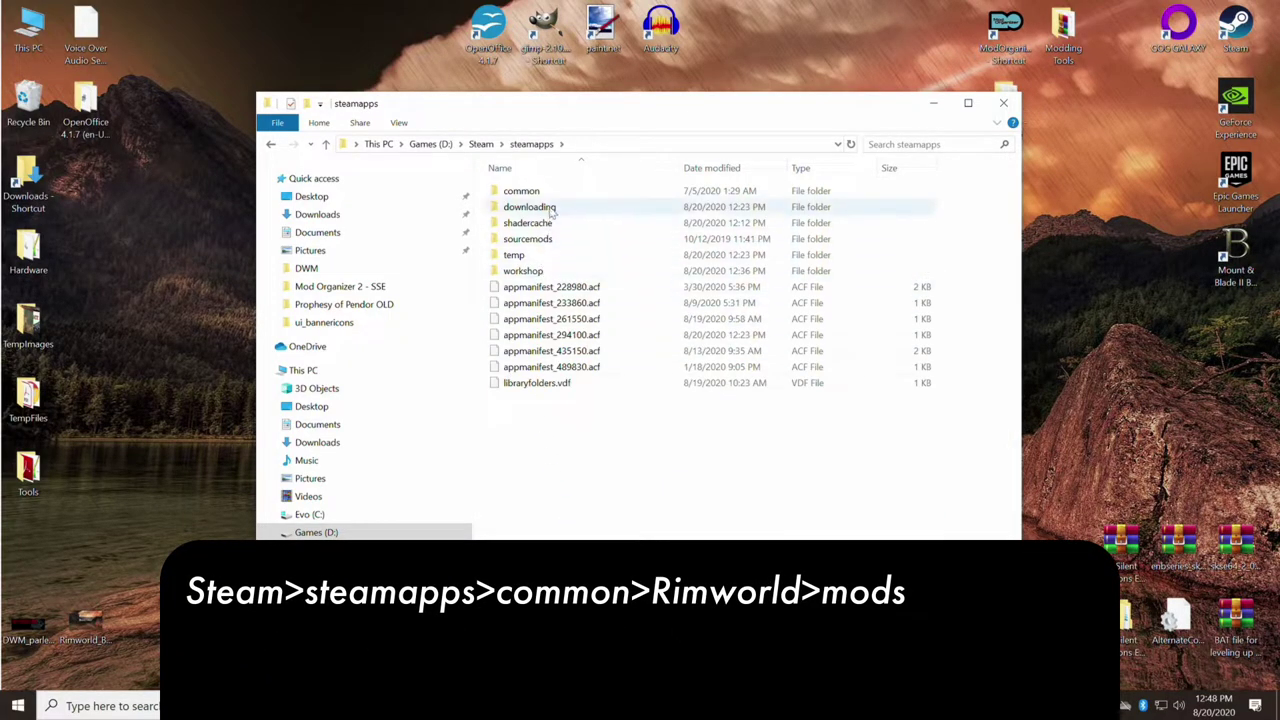
{"action": "double_click", "coordinate": [521, 191]}
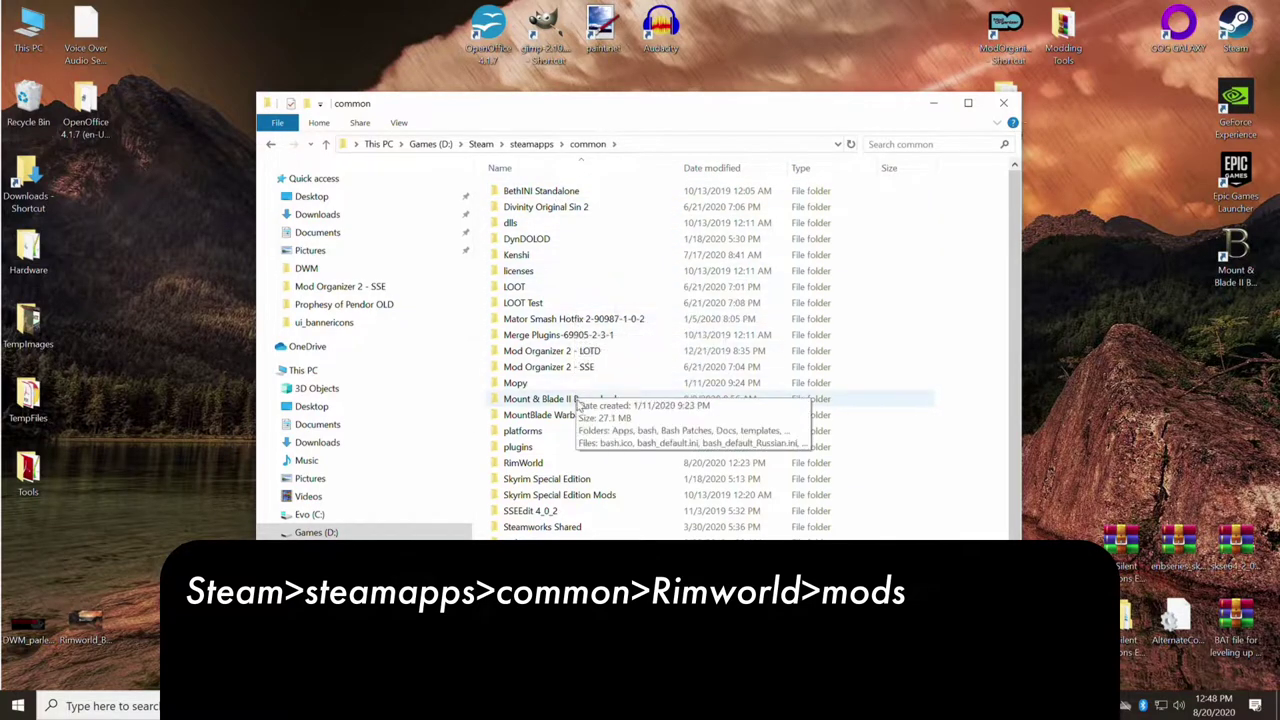
{"action": "double_click", "coordinate": [575, 463]}
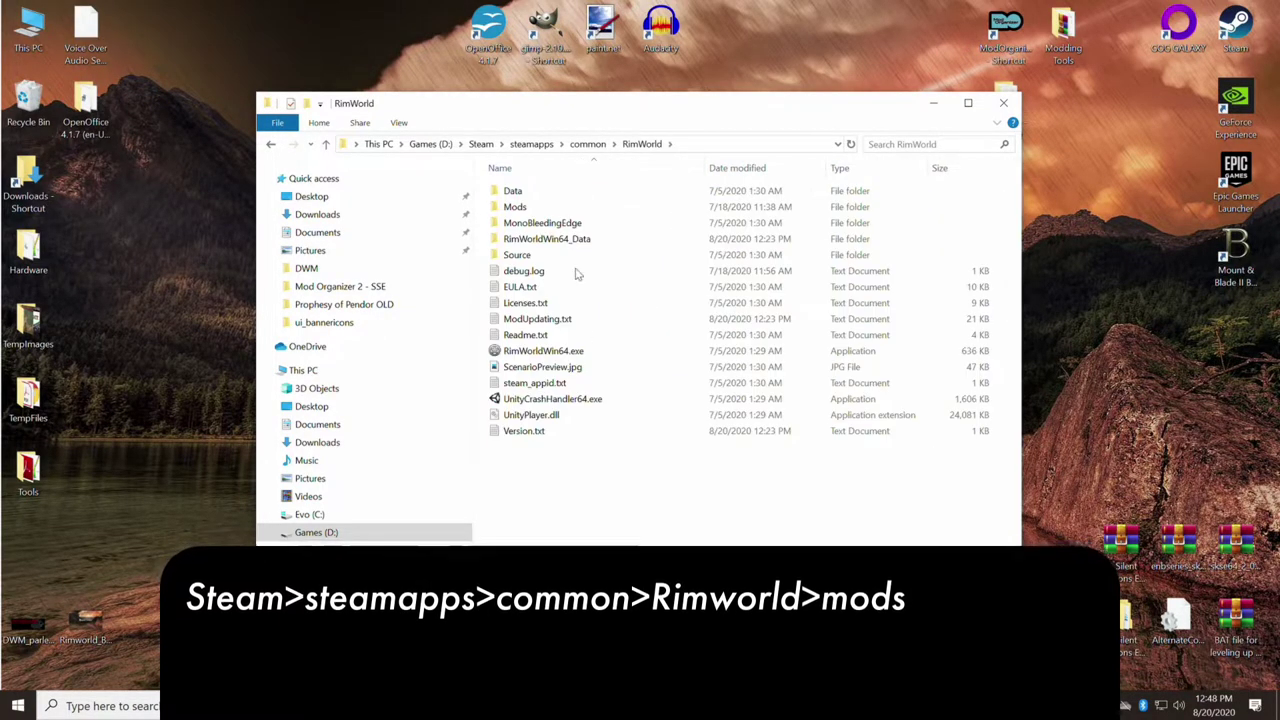
{"action": "double_click", "coordinate": [562, 206]}
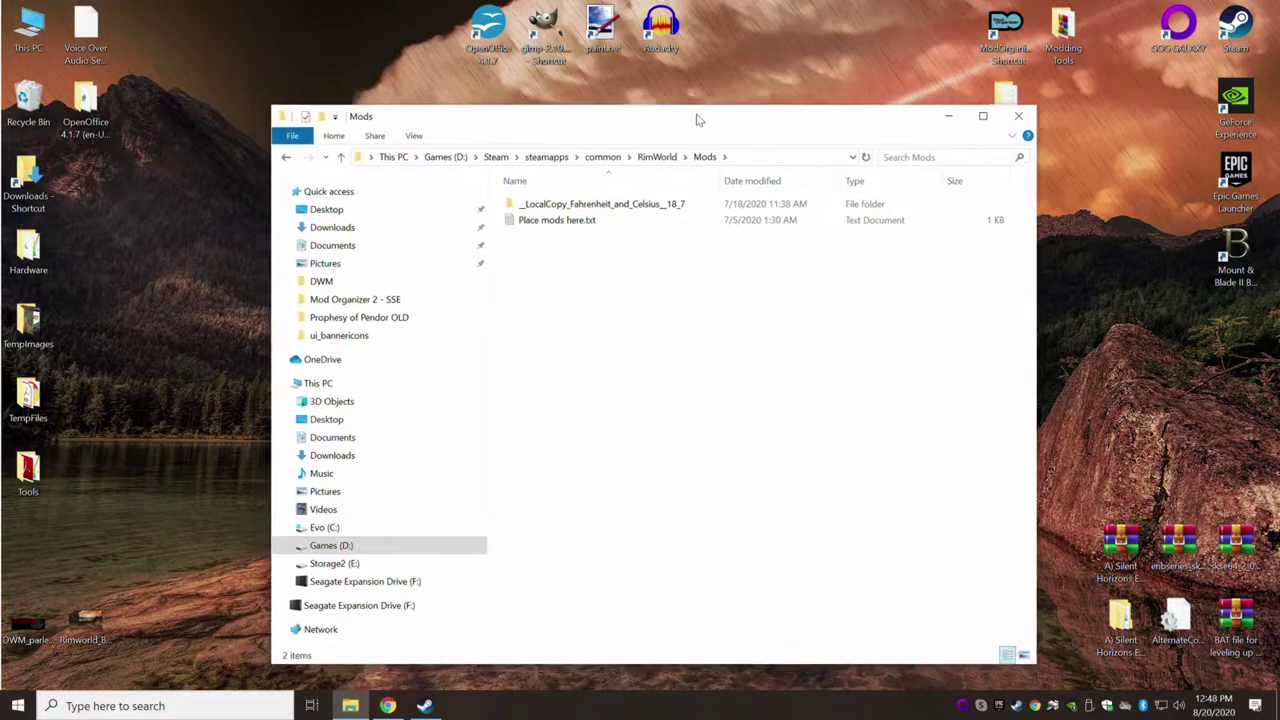
- Open SampleMod.zip from the desktop and copy its Sample folder into RimWorld's Mods folder
{"action": "left_click_drag", "start_coordinate": [697, 120], "coordinate": [800, 168]}
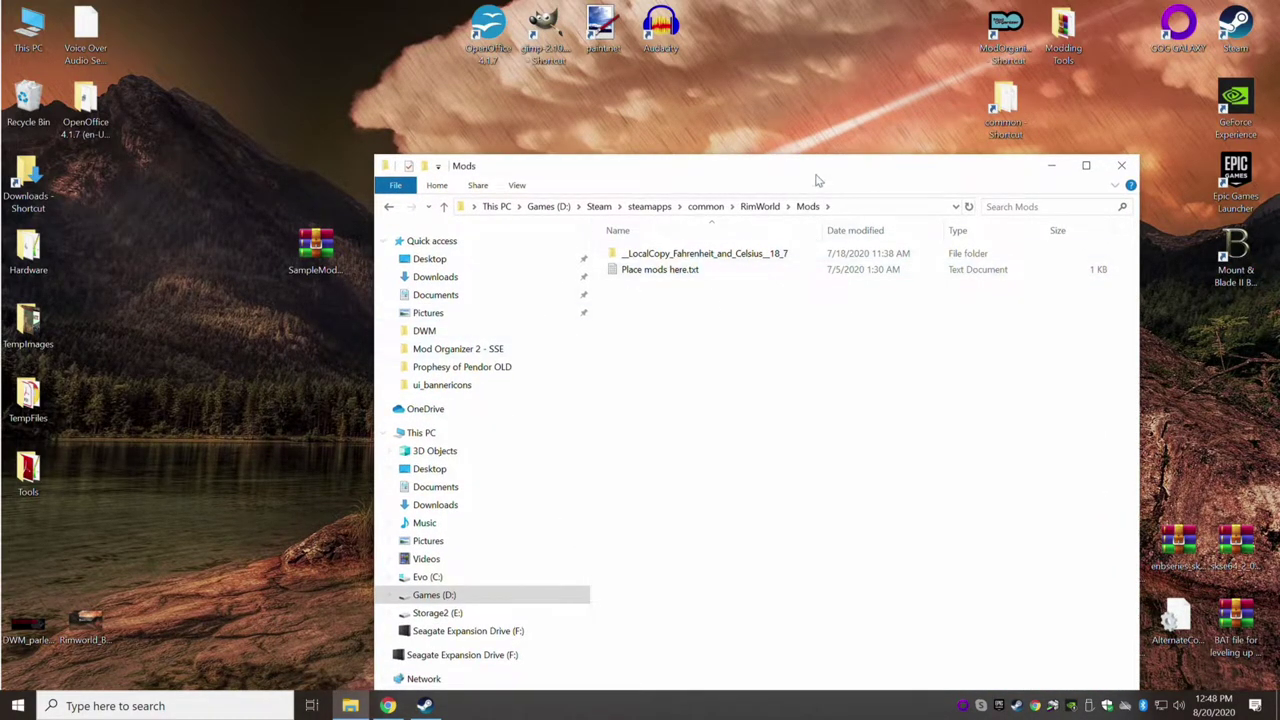
{"action": "left_click", "coordinate": [330, 258]}
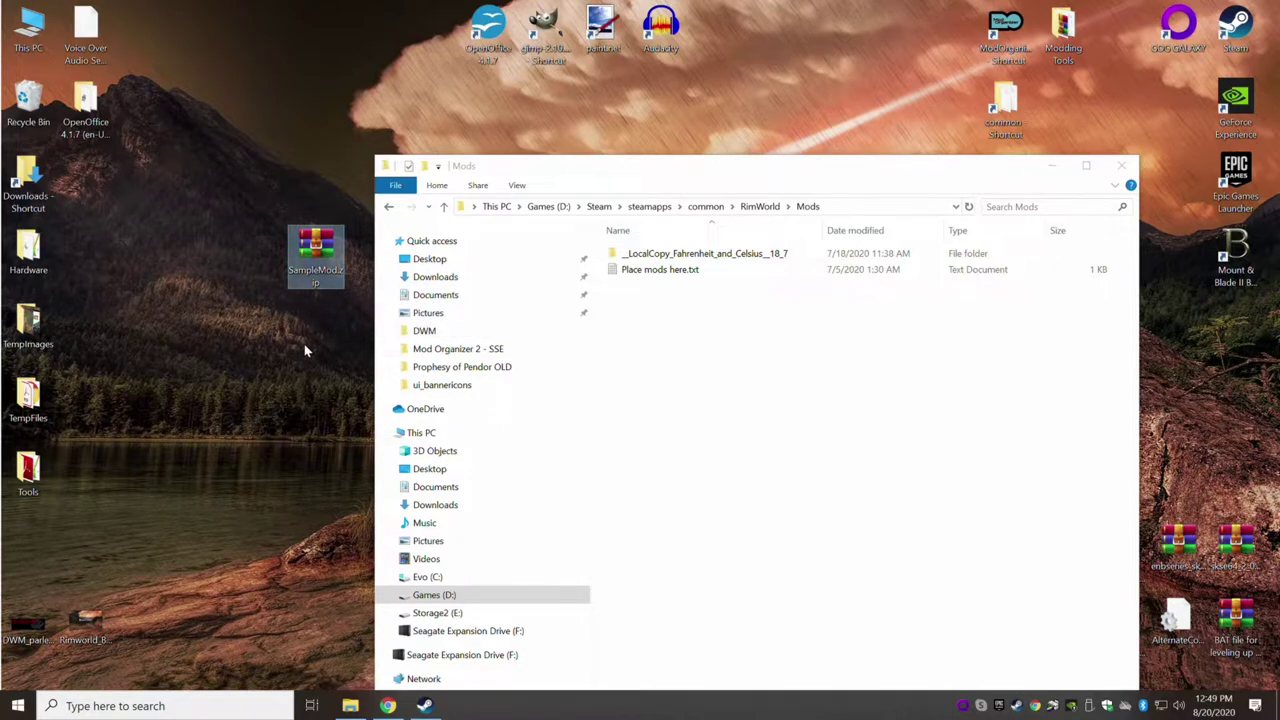
{"action": "double_click", "coordinate": [310, 255]}
{"action": "left_click", "coordinate": [138, 256]}
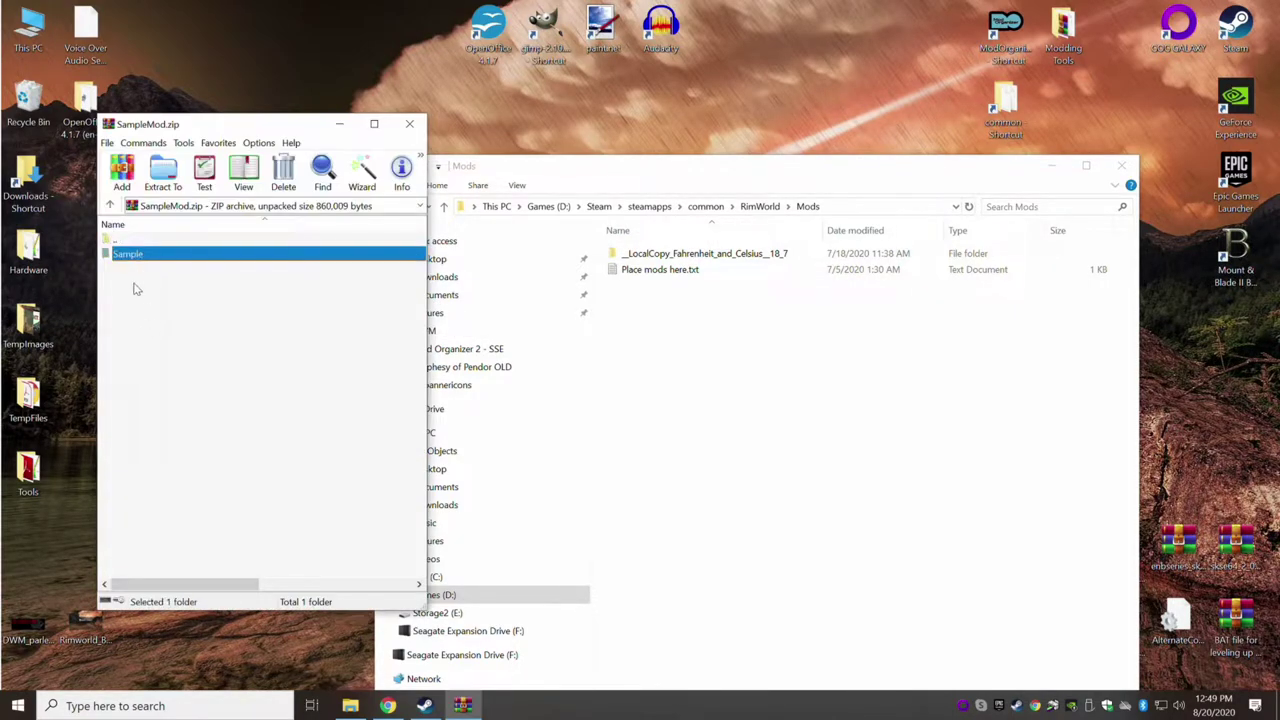
{"action": "left_click", "coordinate": [703, 436]}
{"action": "key", "text": "ctrl+v"}
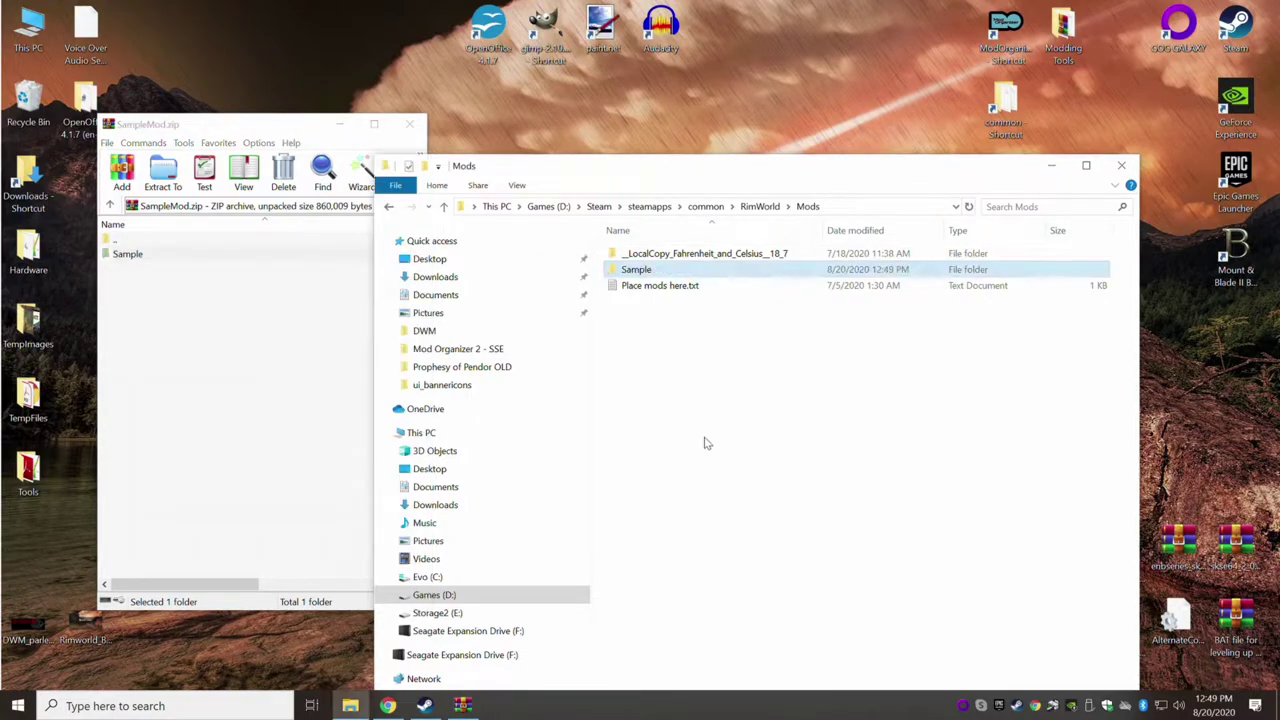
- Check the contents of the Sample folder inside RimWorld's Mods folder and return to Mods
{"action": "double_click", "coordinate": [670, 271]}
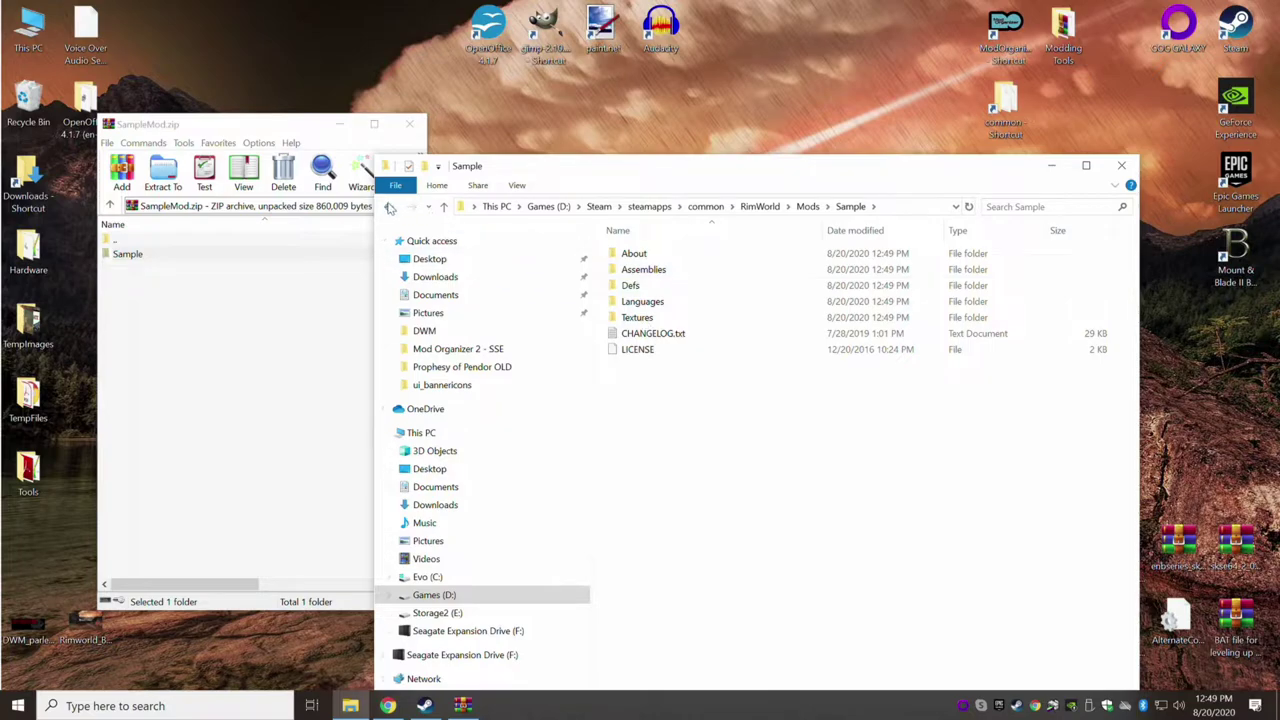
{"action": "left_click", "coordinate": [389, 206]}
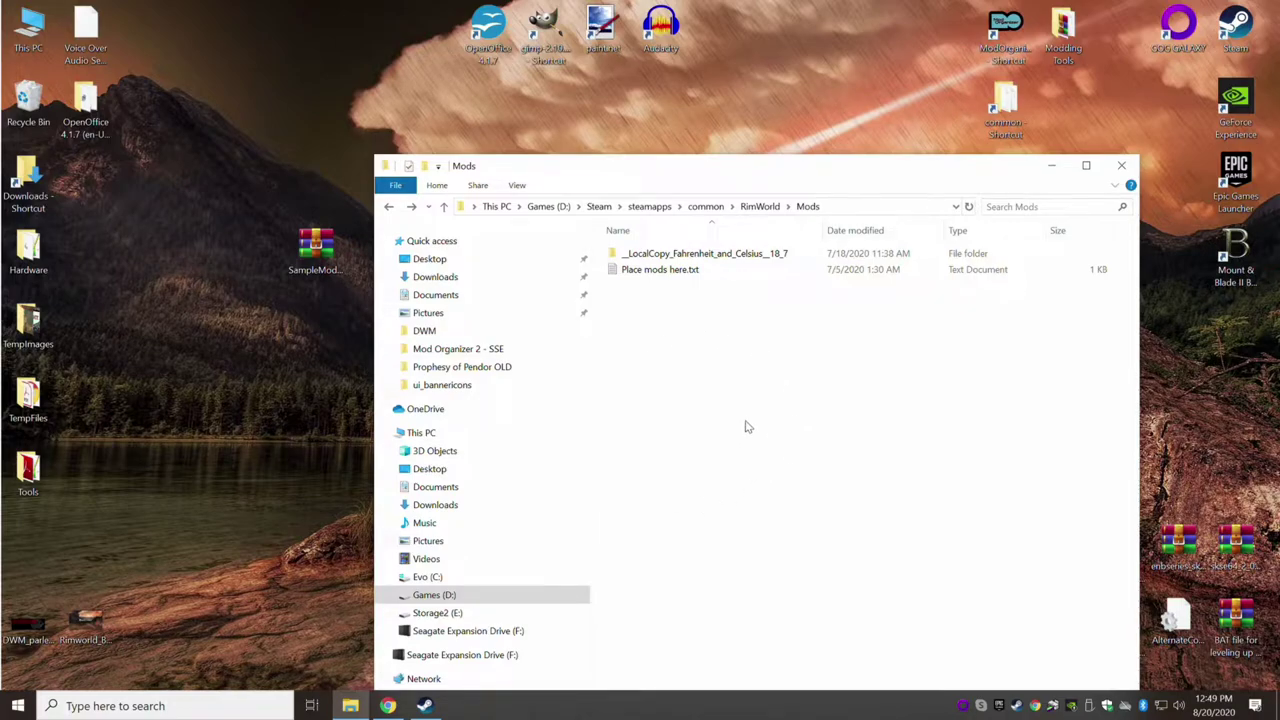
- Open Steam > steamapps > workshop > content > 294100 on the Games (D:) drive and look through its numbered mod folders
{"action": "left_click", "coordinate": [600, 207]}
{"action": "left_click", "coordinate": [550, 206]}
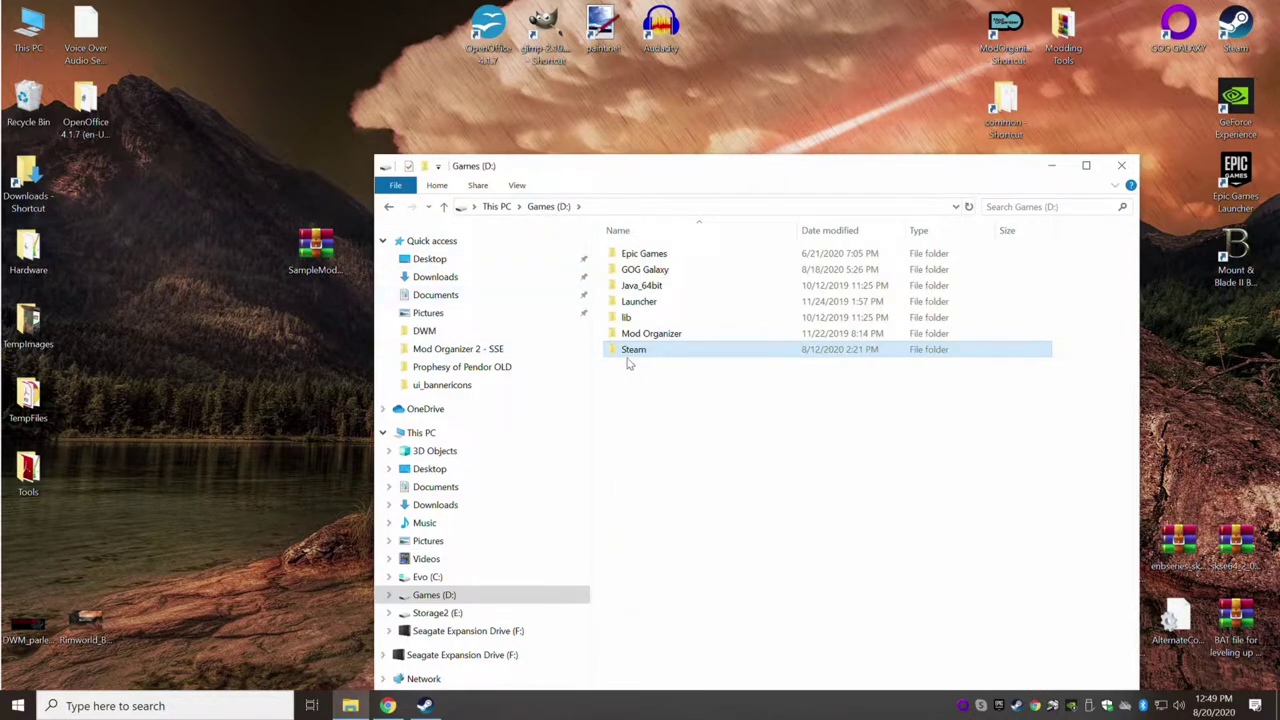
{"action": "double_click", "coordinate": [630, 355]}
{"action": "scroll", "coordinate": [683, 470], "scroll_direction": "down", "scroll_amount": 2}
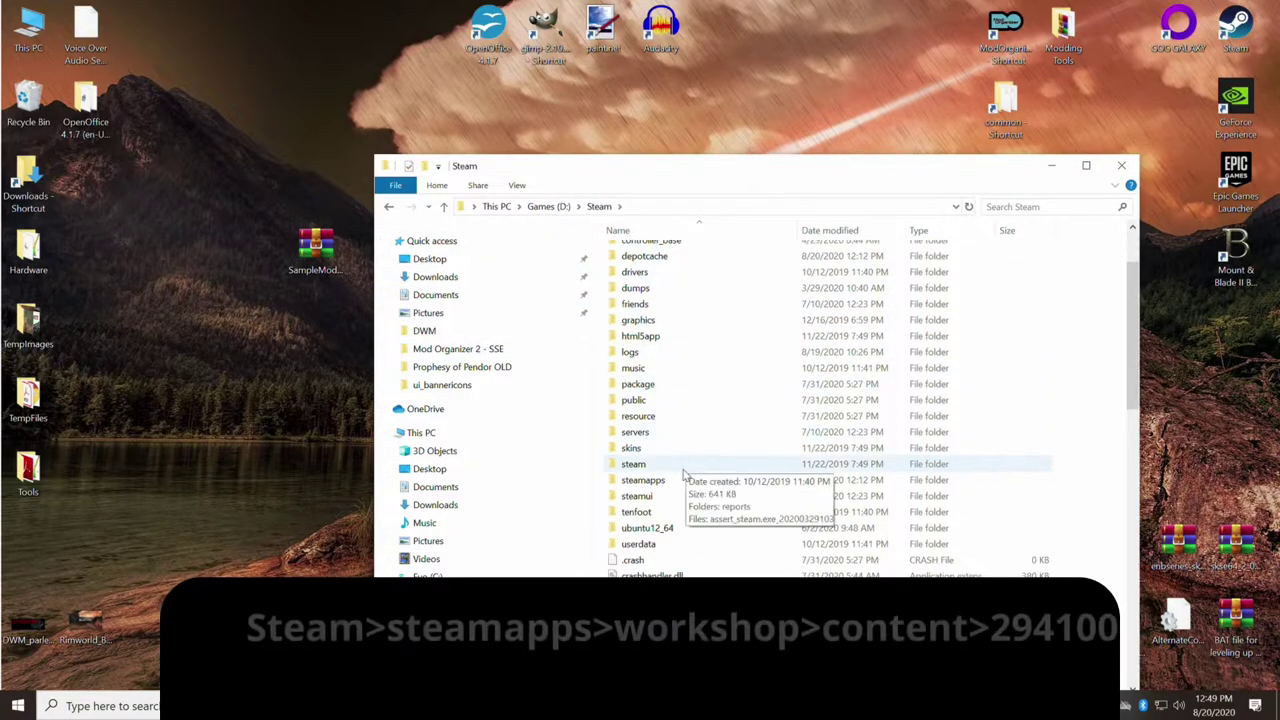
{"action": "double_click", "coordinate": [681, 480]}
{"action": "left_click", "coordinate": [676, 336]}
{"action": "double_click", "coordinate": [676, 336]}
{"action": "double_click", "coordinate": [648, 255]}
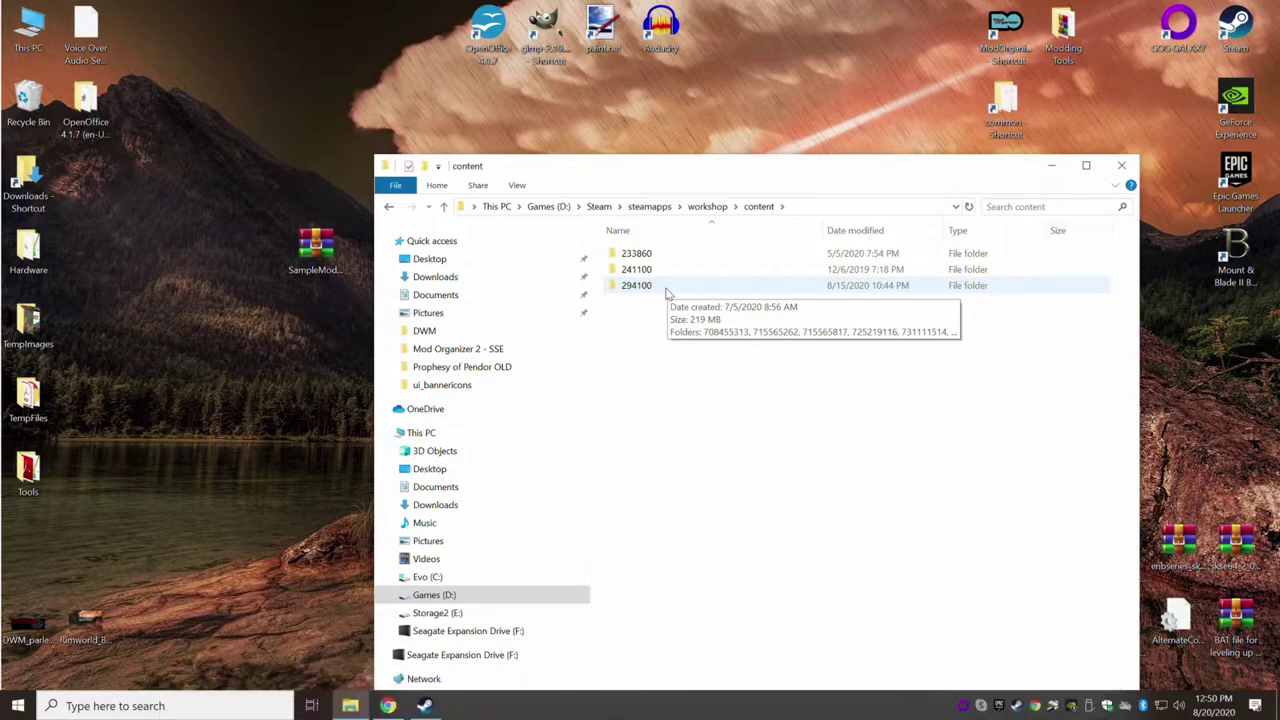
{"action": "double_click", "coordinate": [664, 290]}
{"action": "scroll", "coordinate": [700, 310], "scroll_direction": "down", "scroll_amount": 2}
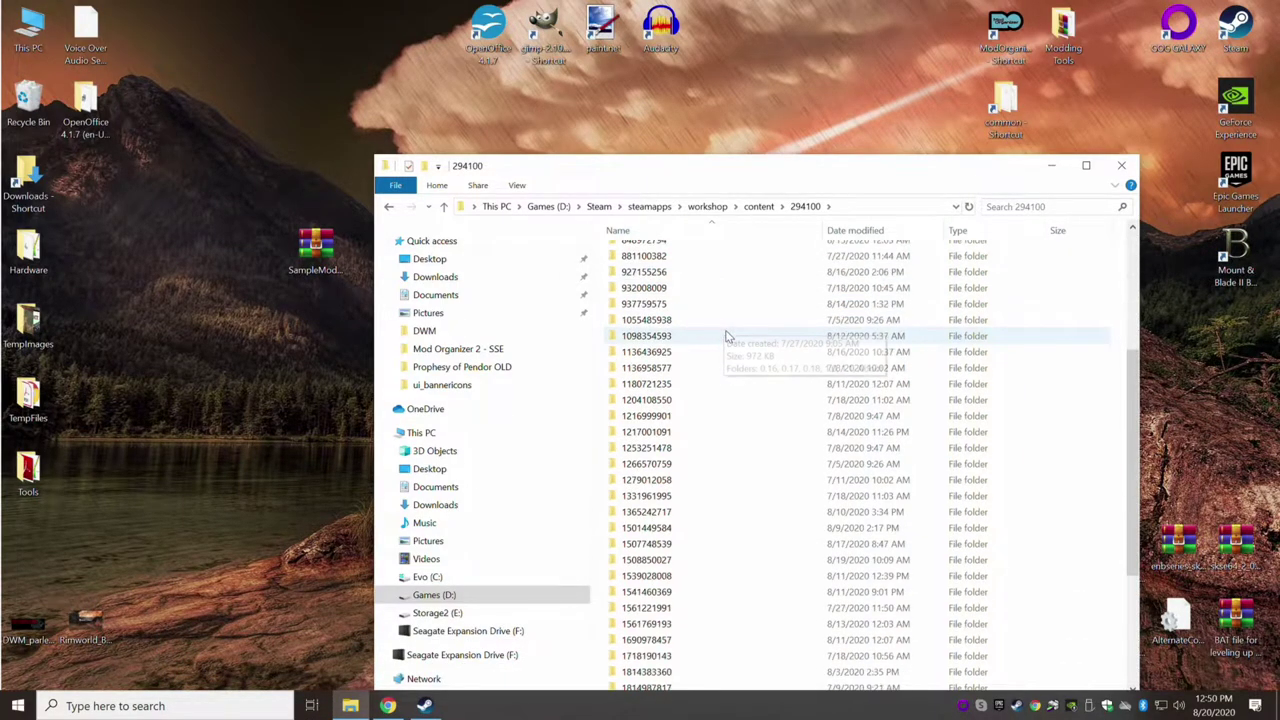
{"action": "scroll", "coordinate": [728, 335], "scroll_direction": "up", "scroll_amount": 3}
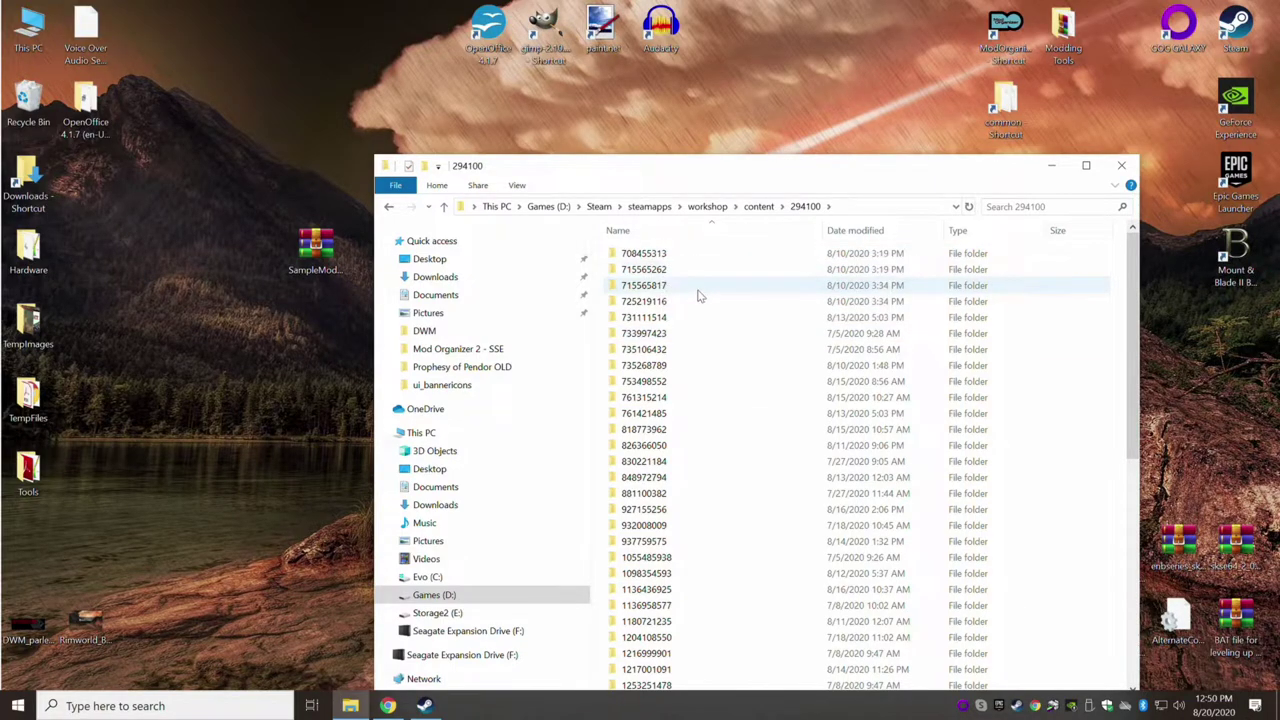
{"action": "scroll", "coordinate": [701, 366], "scroll_direction": "down", "scroll_amount": 4}
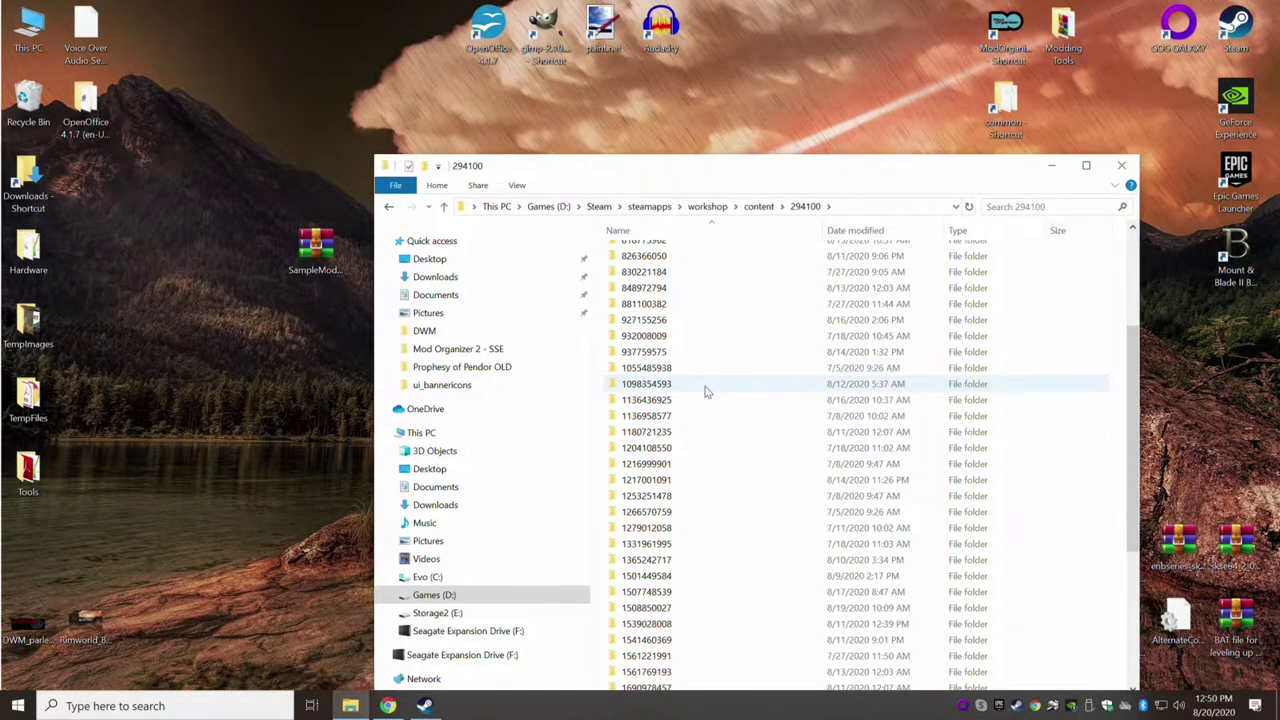
{"action": "scroll", "coordinate": [706, 384], "scroll_direction": "down", "scroll_amount": 5}
{"action": "scroll", "coordinate": [710, 390], "scroll_direction": "up", "scroll_amount": 1}
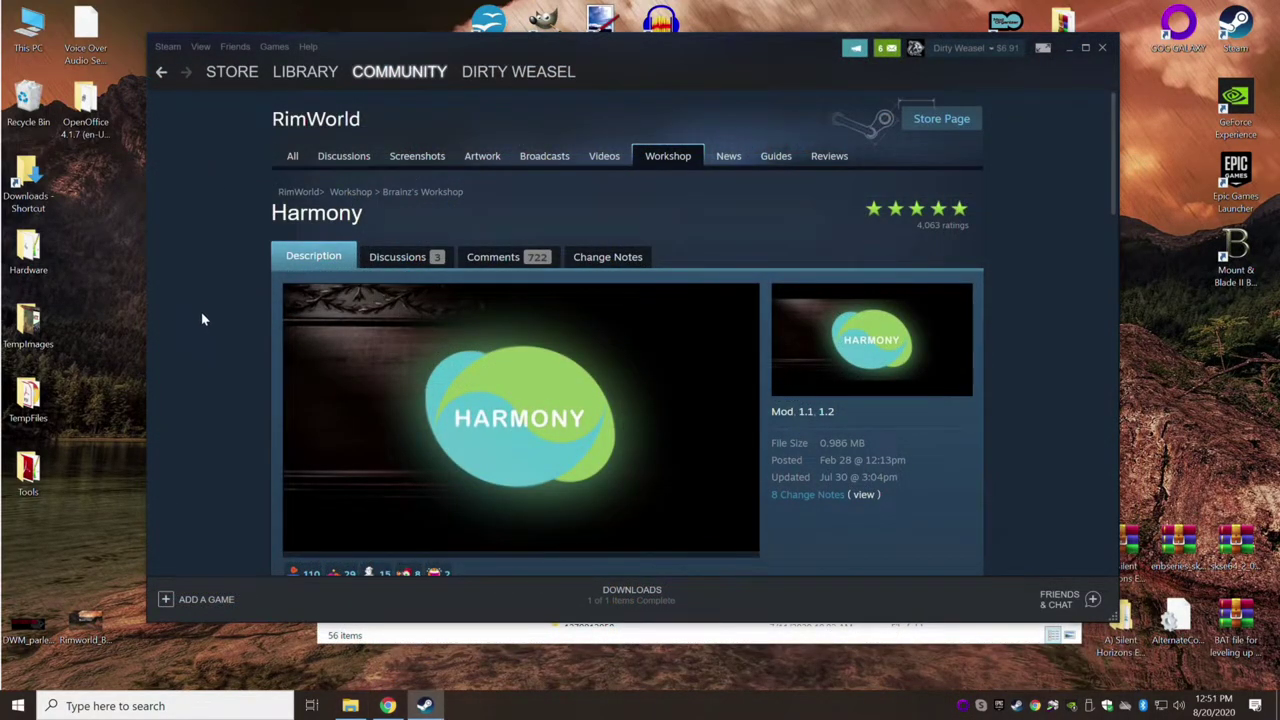
- Look through the Harmony mod's Workshop page in Steam, including its subscription status and description
{"action": "scroll", "coordinate": [210, 322], "scroll_direction": "down", "scroll_amount": 3}
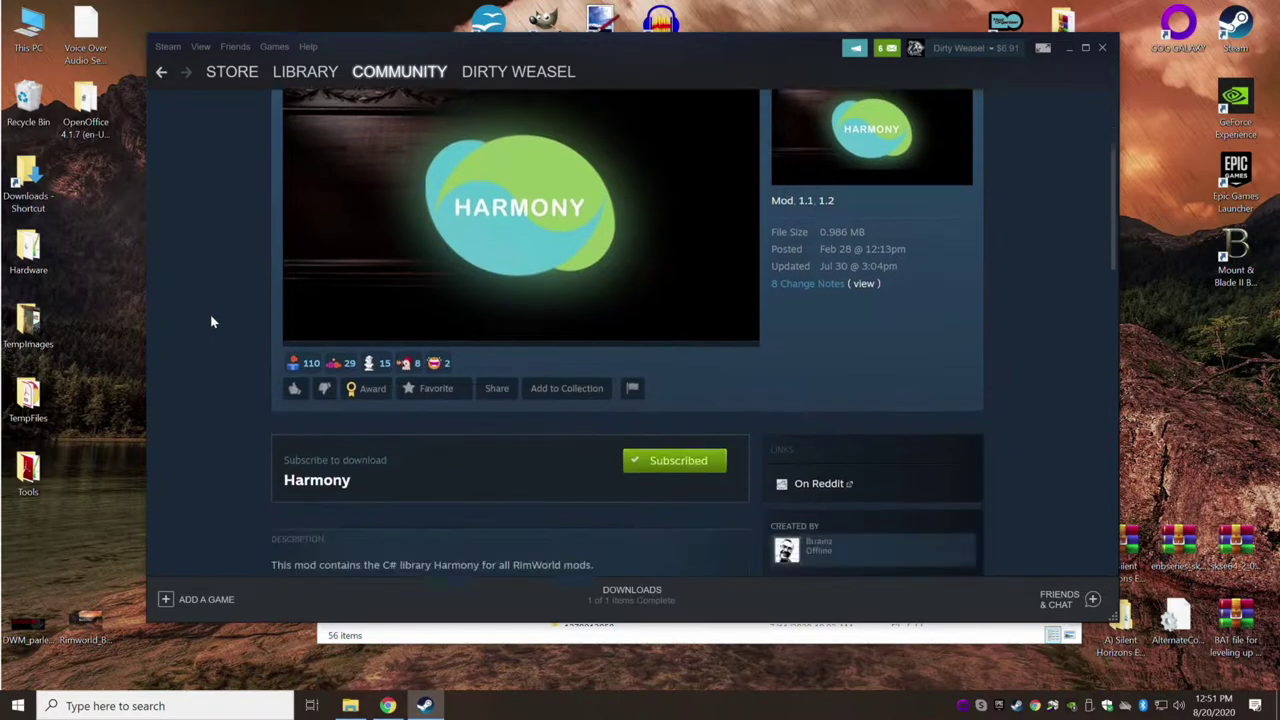
{"action": "scroll", "coordinate": [210, 322], "scroll_direction": "up", "scroll_amount": 3}
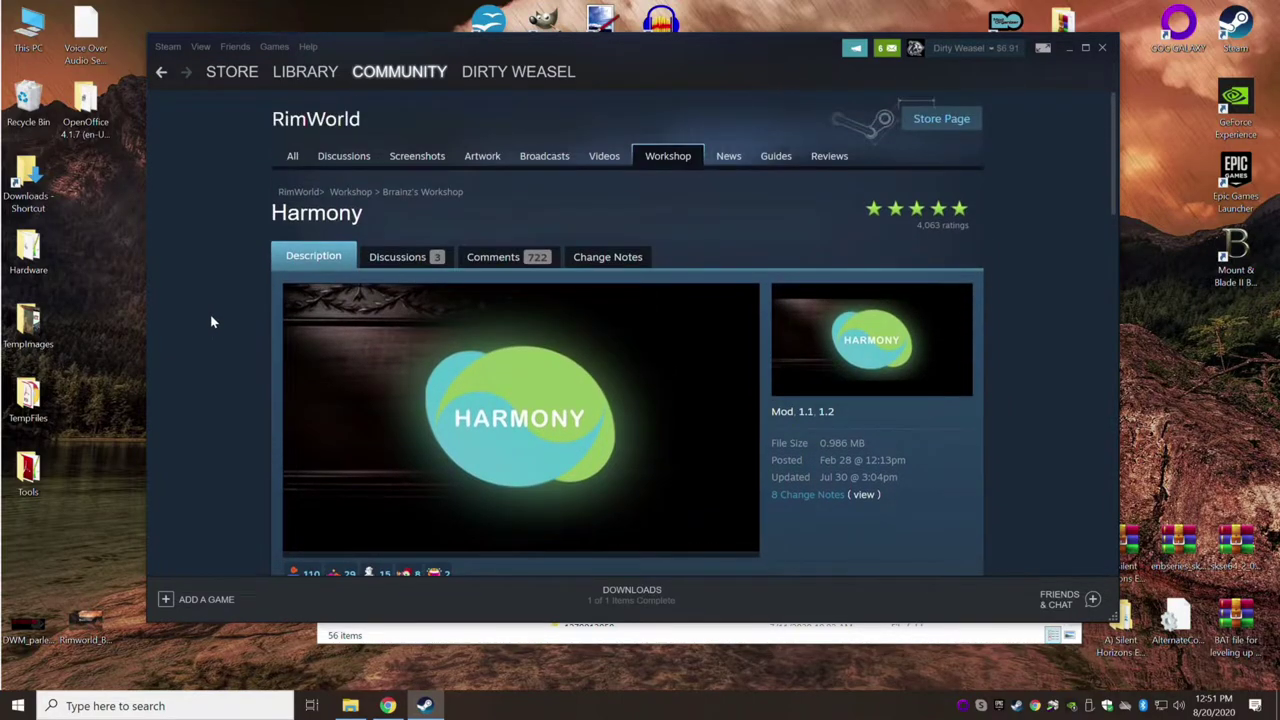
{"action": "scroll", "coordinate": [211, 322], "scroll_direction": "down", "scroll_amount": 10}
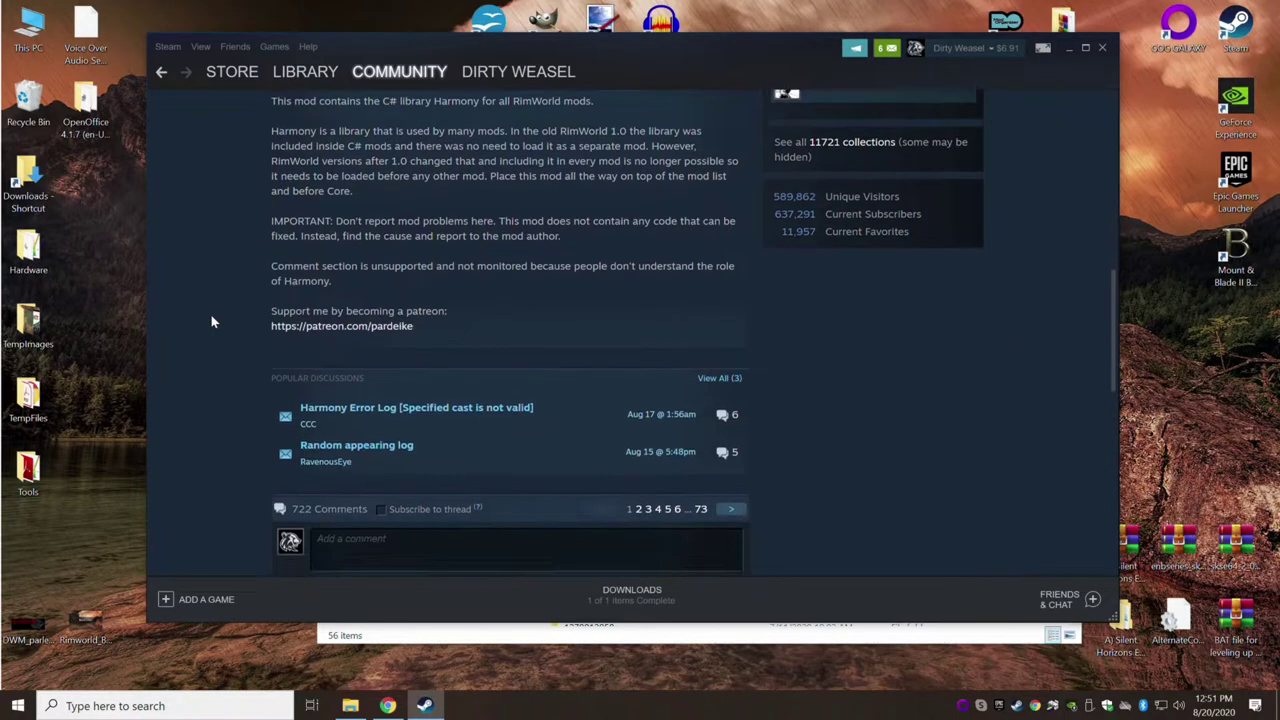
{"action": "scroll", "coordinate": [211, 321], "scroll_direction": "down", "scroll_amount": 2}
{"action": "scroll", "coordinate": [211, 321], "scroll_direction": "up", "scroll_amount": 7}
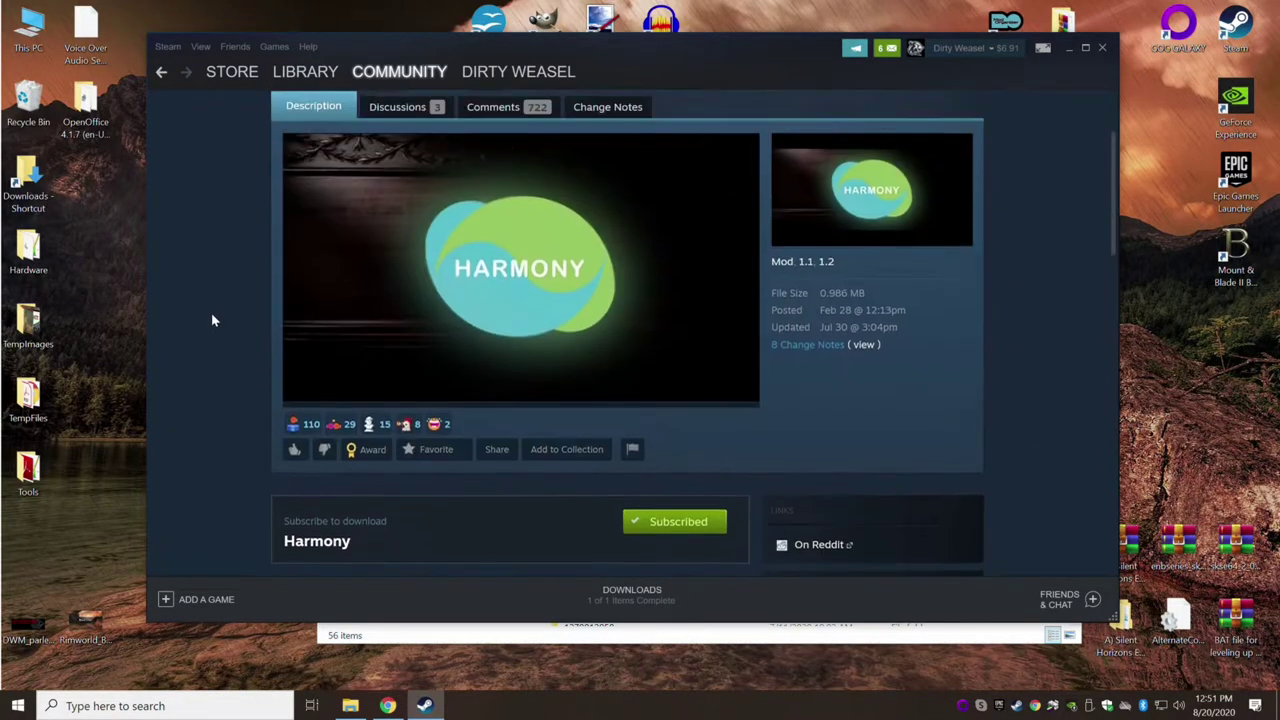
{"action": "scroll", "coordinate": [211, 320], "scroll_direction": "up", "scroll_amount": 2}
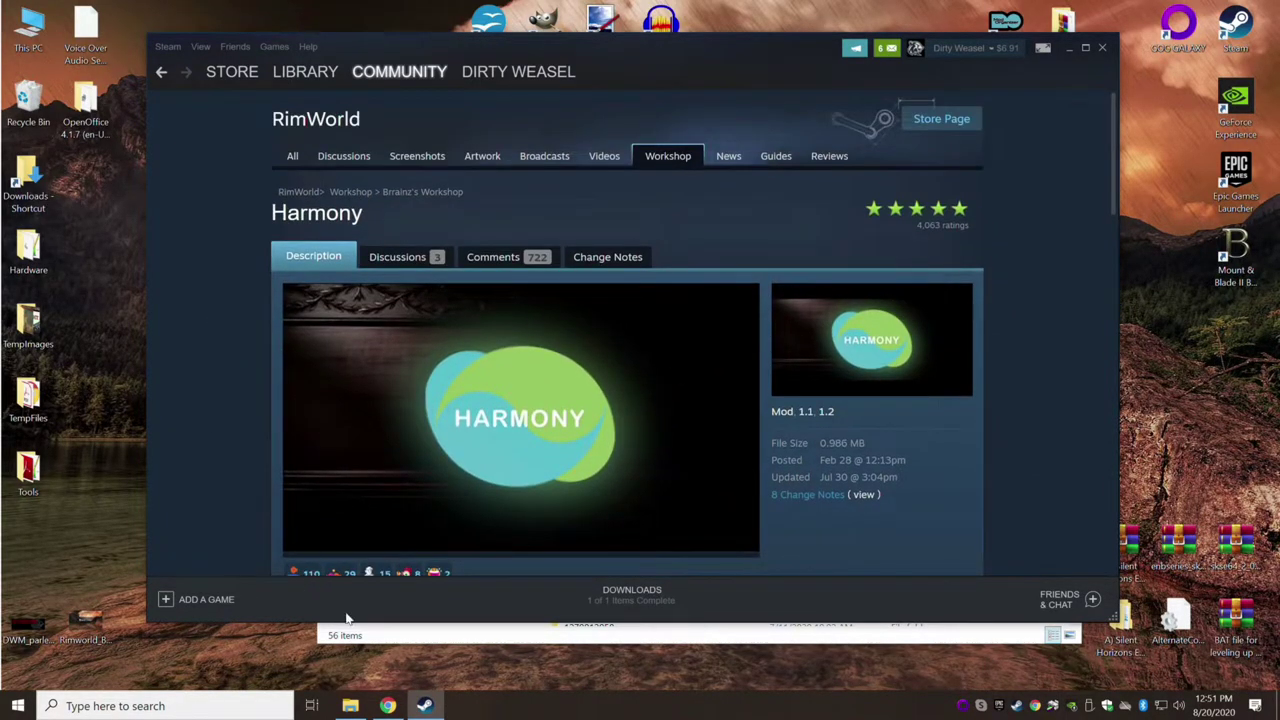
{"action": "left_click", "coordinate": [387, 705]}
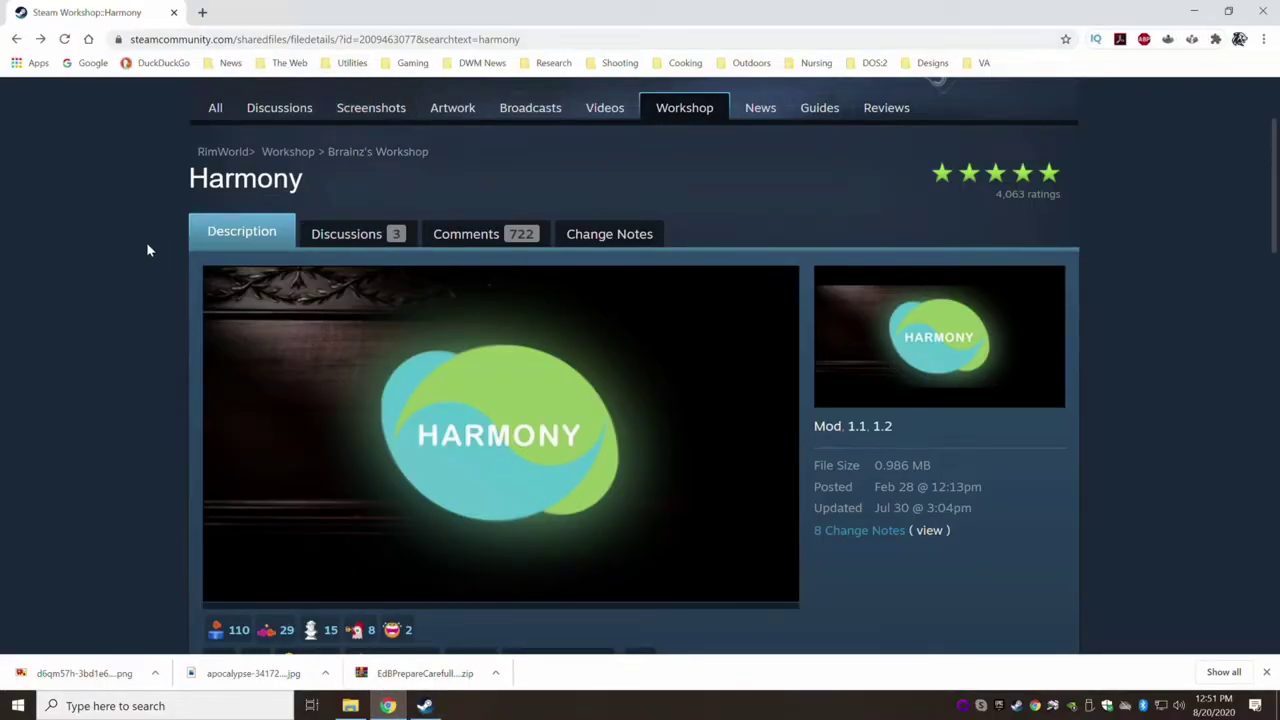
{"action": "scroll", "coordinate": [142, 167], "scroll_direction": "up", "scroll_amount": 2}
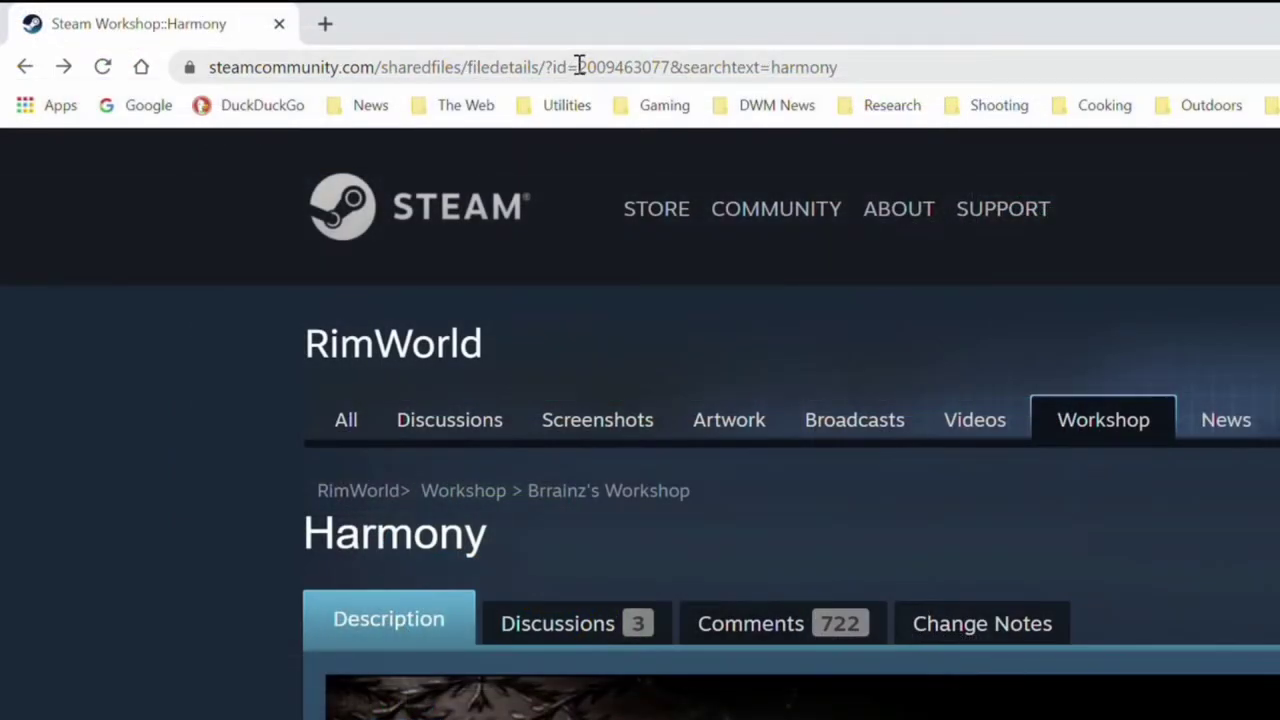
{"action": "left_click_drag", "start_coordinate": [578, 66], "coordinate": [674, 62]}
{"action": "mouse_move", "coordinate": [657, 160]}
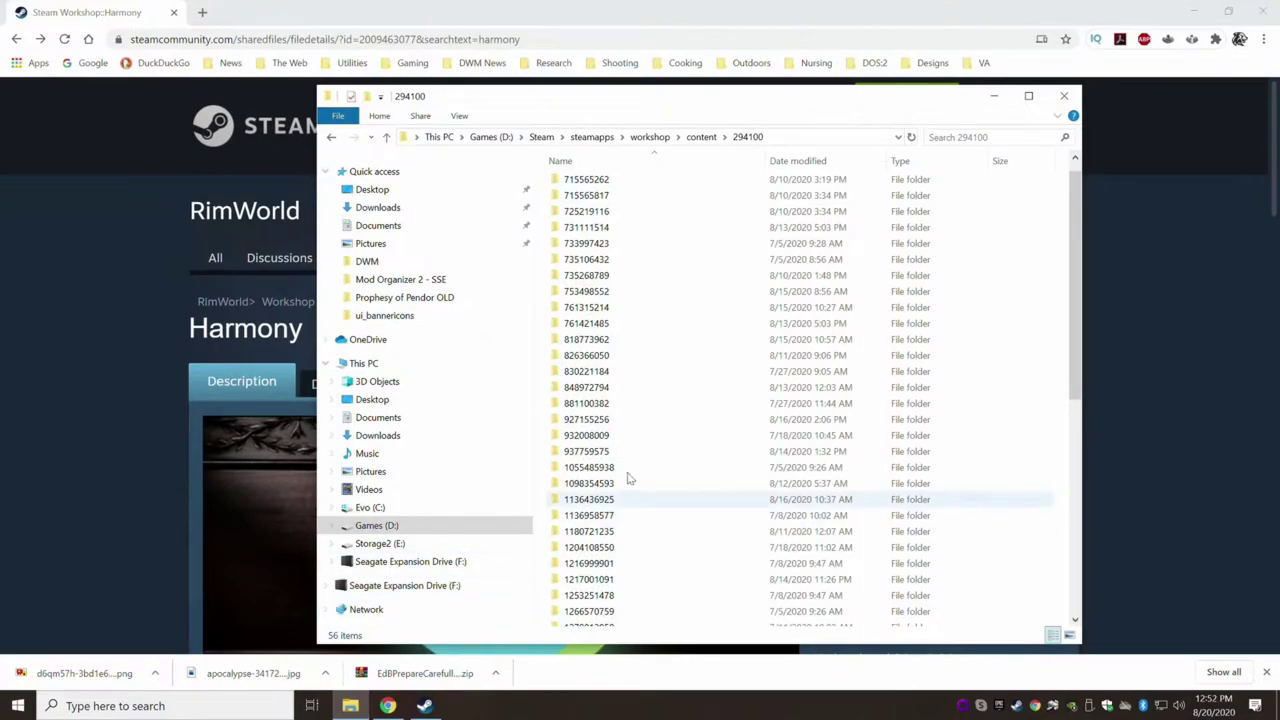
{"action": "scroll", "coordinate": [658, 425], "scroll_direction": "down", "scroll_amount": 3}
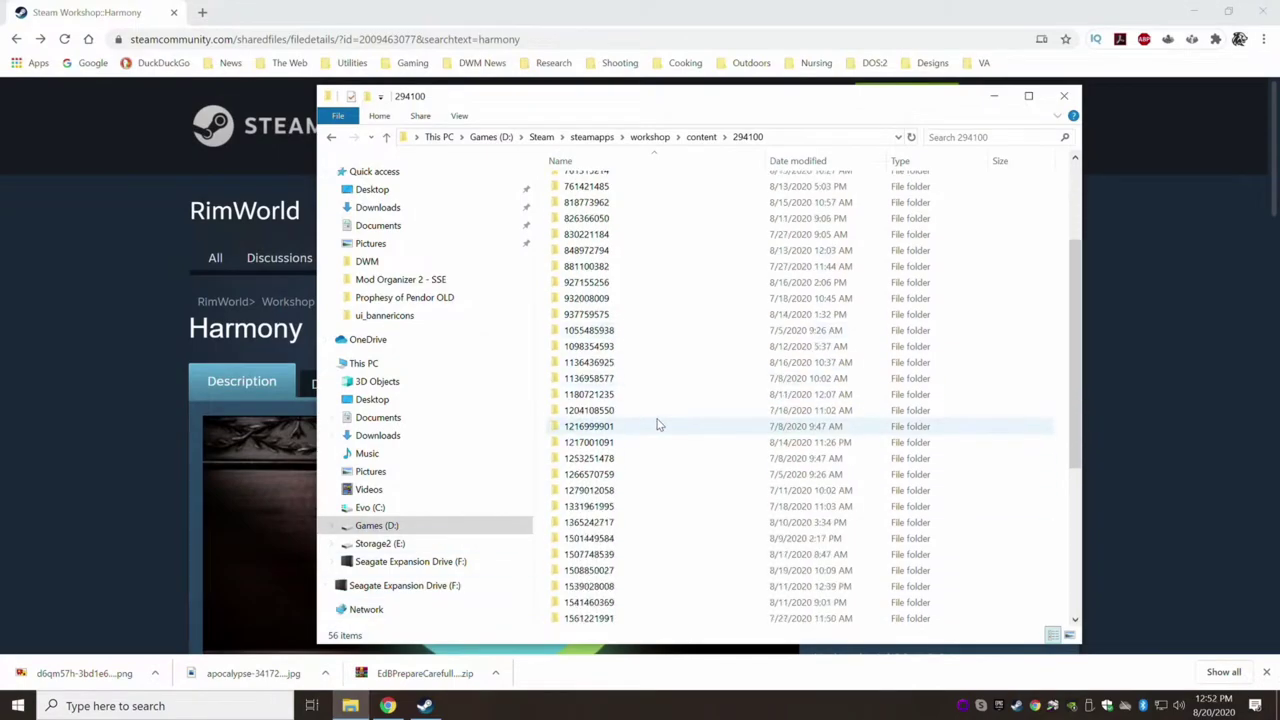
{"action": "scroll", "coordinate": [658, 425], "scroll_direction": "down", "scroll_amount": 3}
{"action": "scroll", "coordinate": [658, 425], "scroll_direction": "down", "scroll_amount": 3}
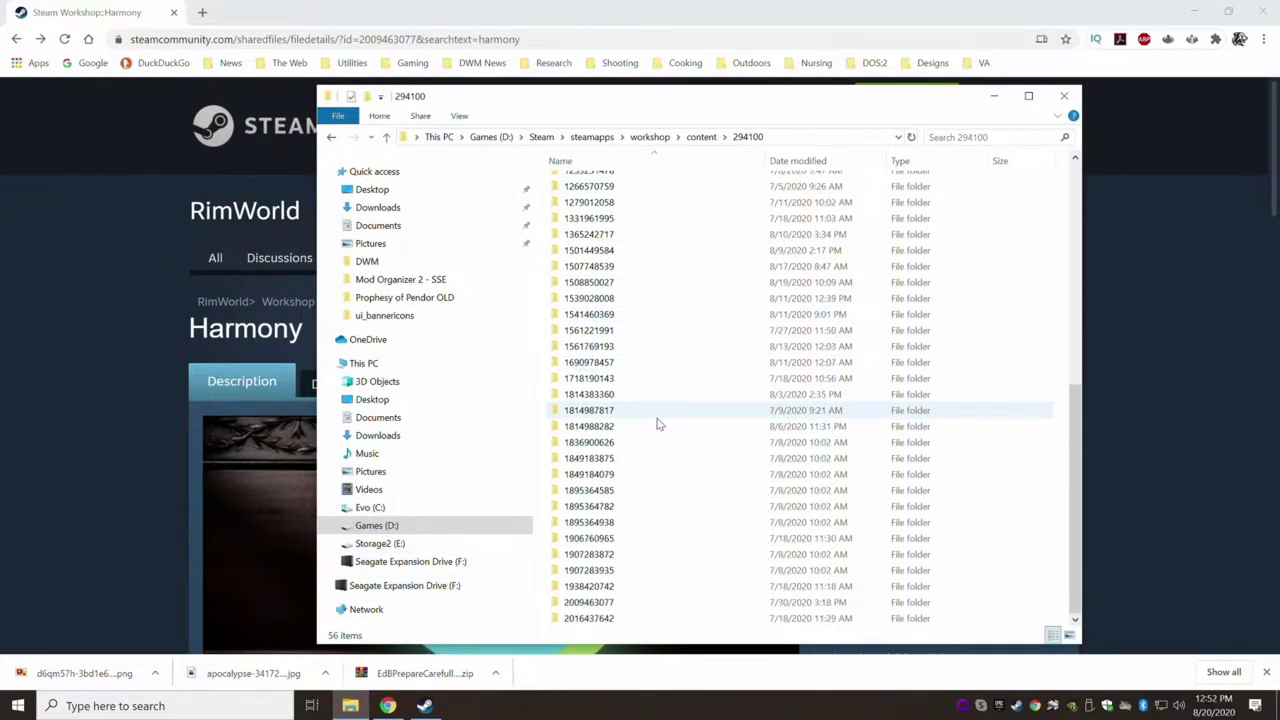
{"action": "left_click", "coordinate": [641, 606]}
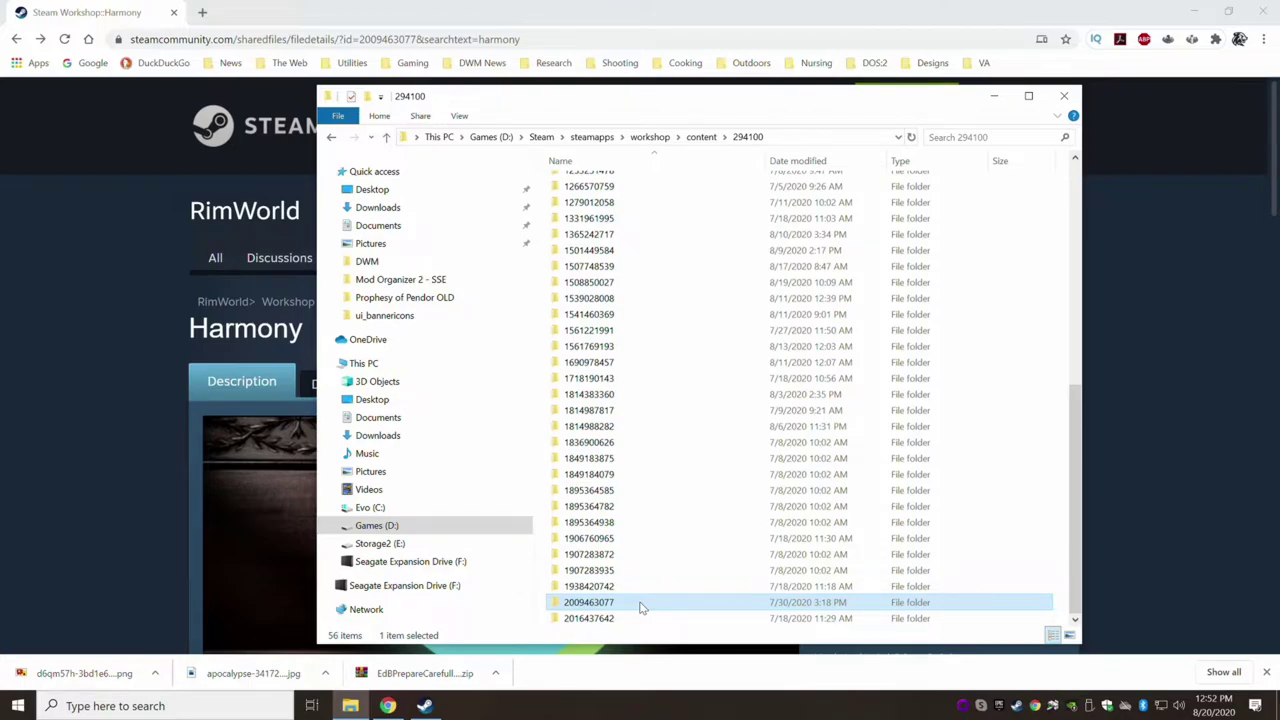
{"action": "left_click", "coordinate": [1063, 99]}
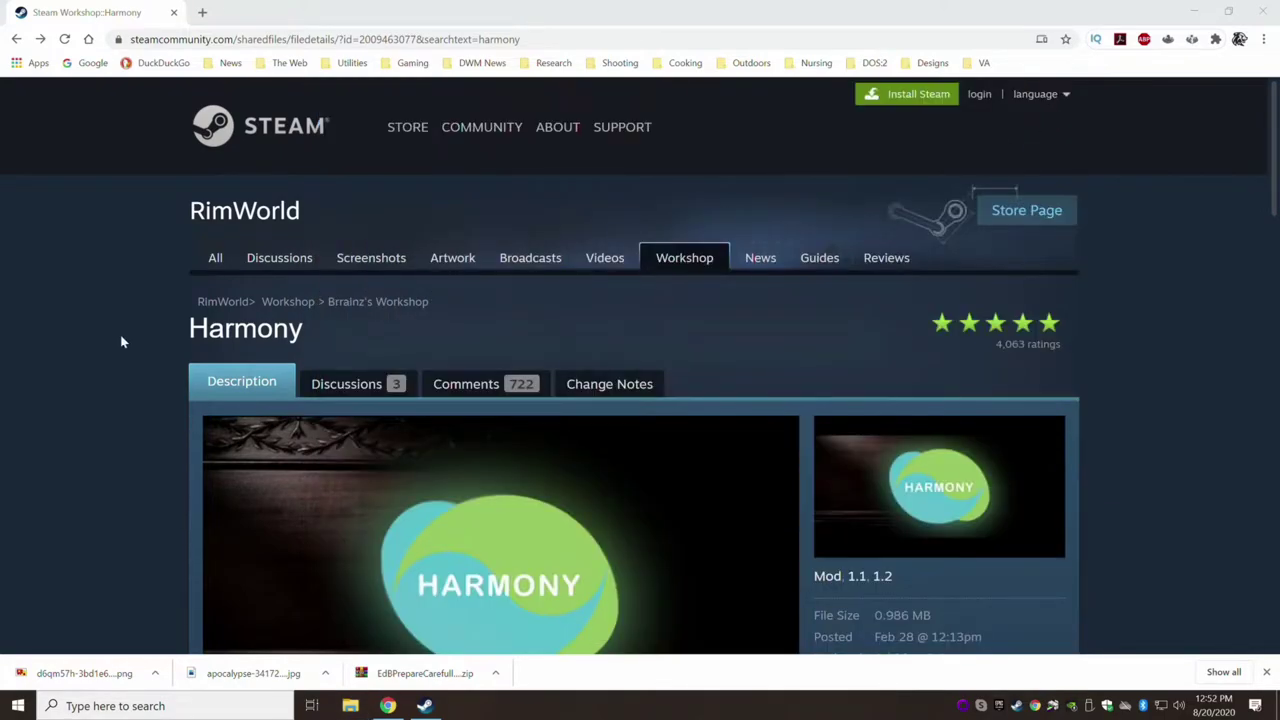
- Minimize the Steam window and look over Harmony's Workshop page in the browser
{"action": "scroll", "coordinate": [121, 342], "scroll_direction": "down", "scroll_amount": 2}
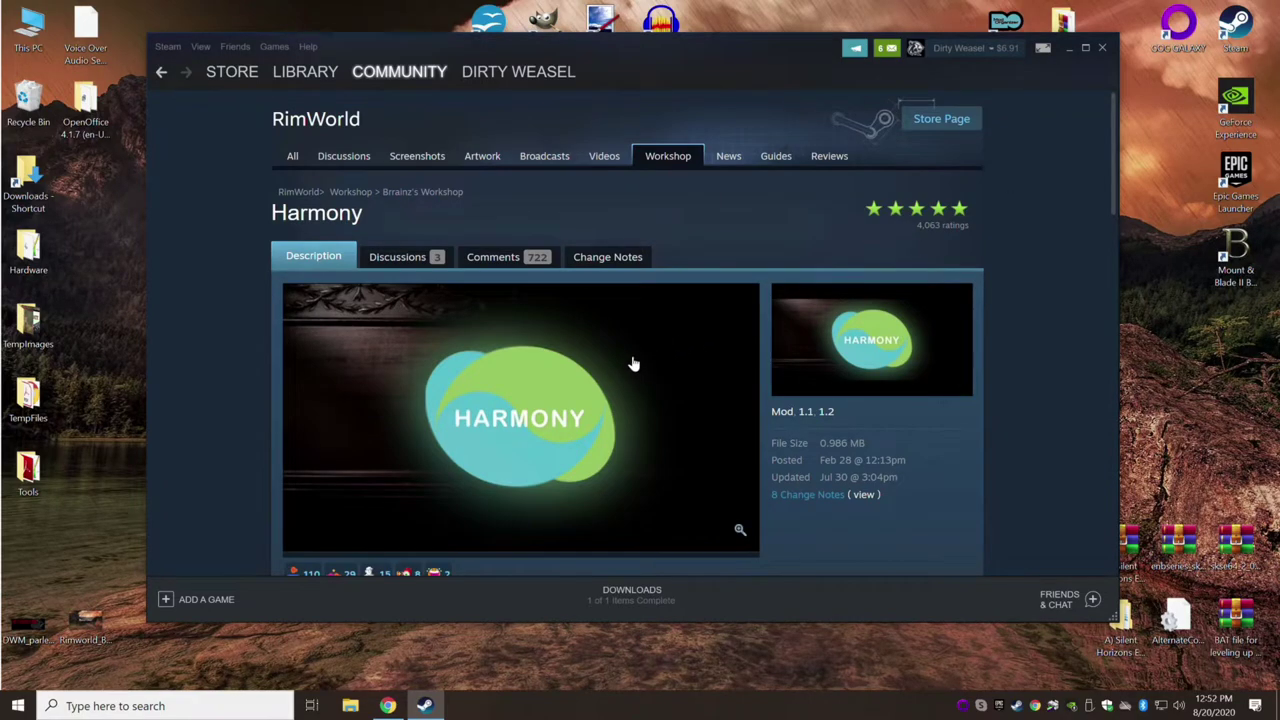
{"action": "left_click", "coordinate": [1068, 48]}
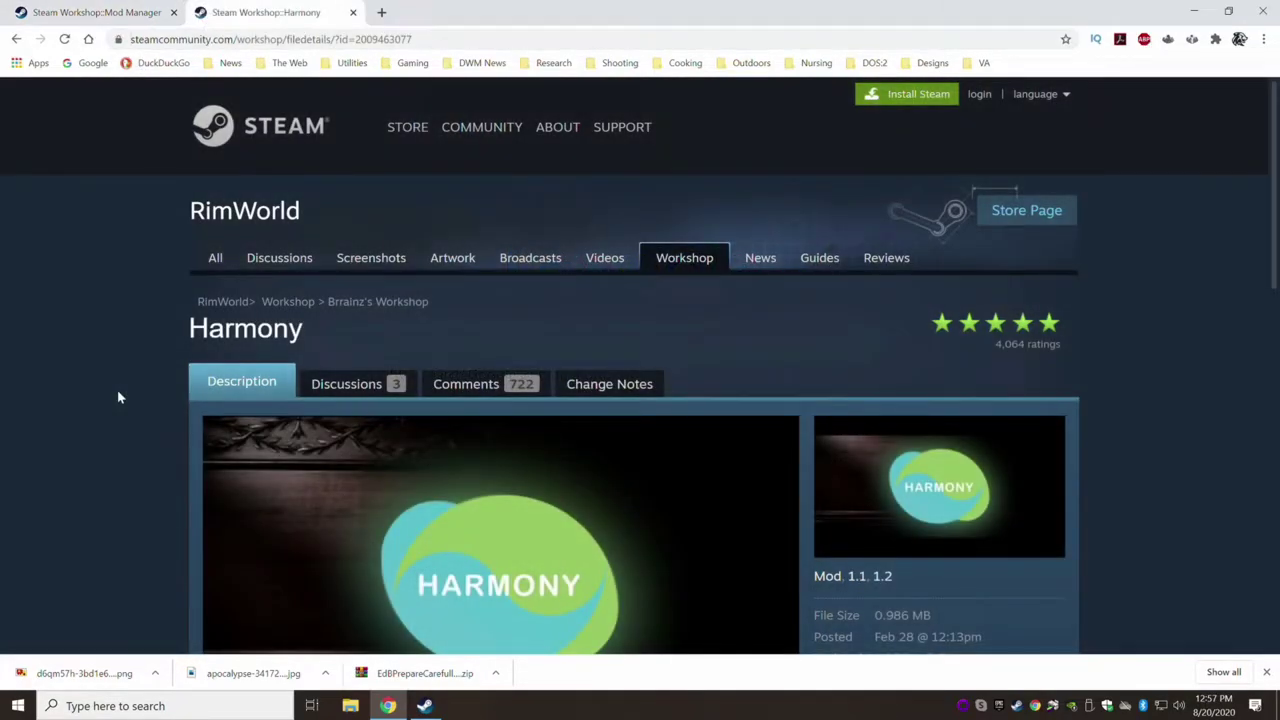
{"action": "scroll", "coordinate": [117, 397], "scroll_direction": "down", "scroll_amount": 3}
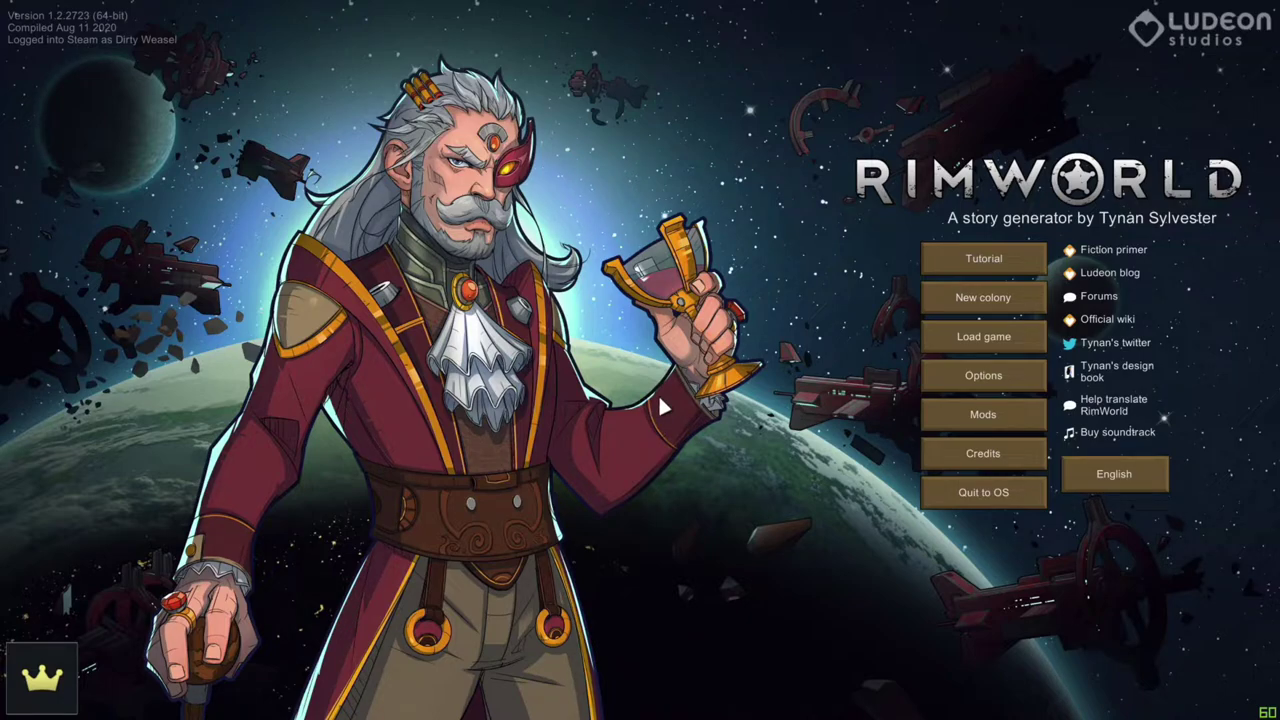
- In RimWorld, open the mod list, enable Harmony and move it above Core in the load order
{"action": "left_click", "coordinate": [985, 415]}
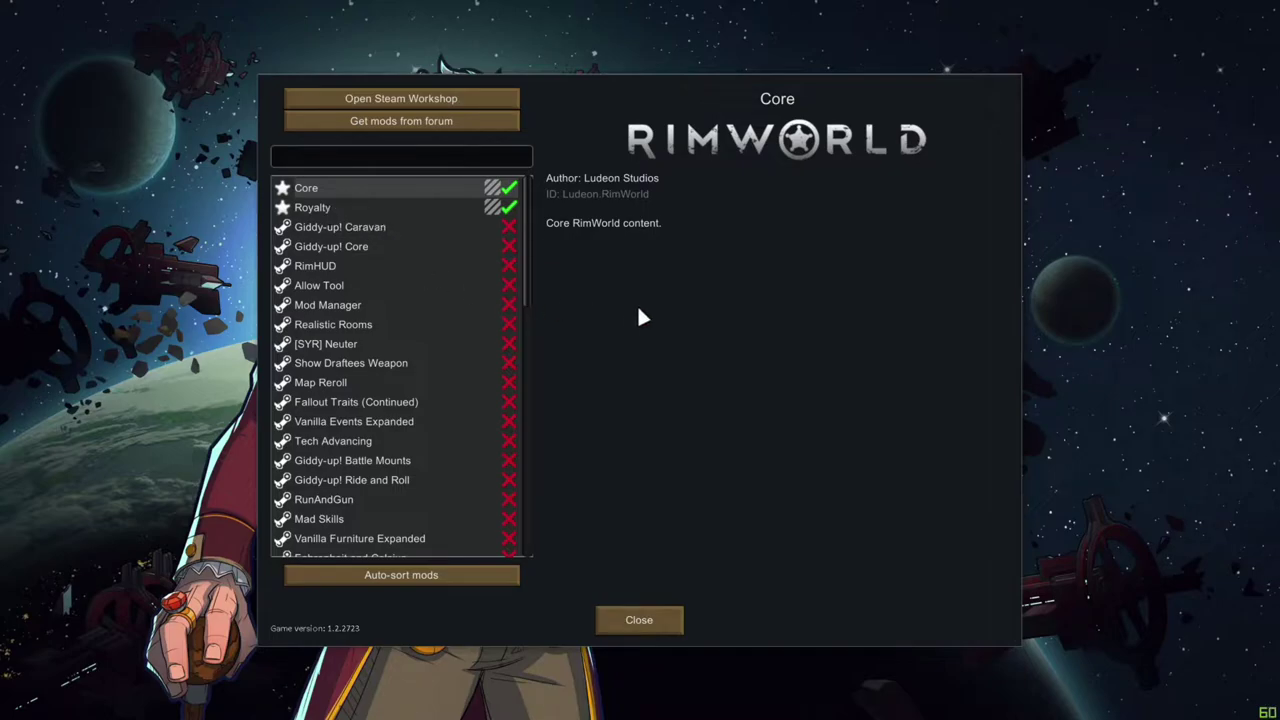
{"action": "scroll", "coordinate": [465, 335], "scroll_direction": "down", "scroll_amount": 10}
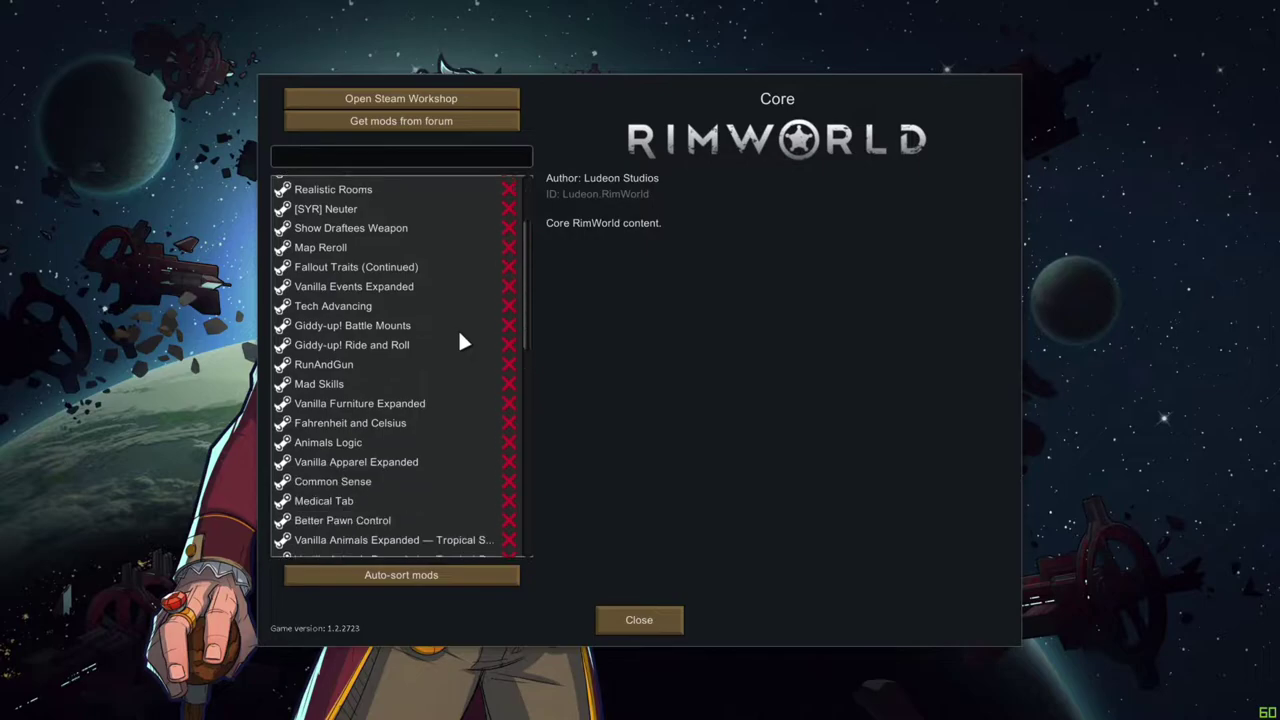
{"action": "scroll", "coordinate": [460, 343], "scroll_direction": "down", "scroll_amount": 3}
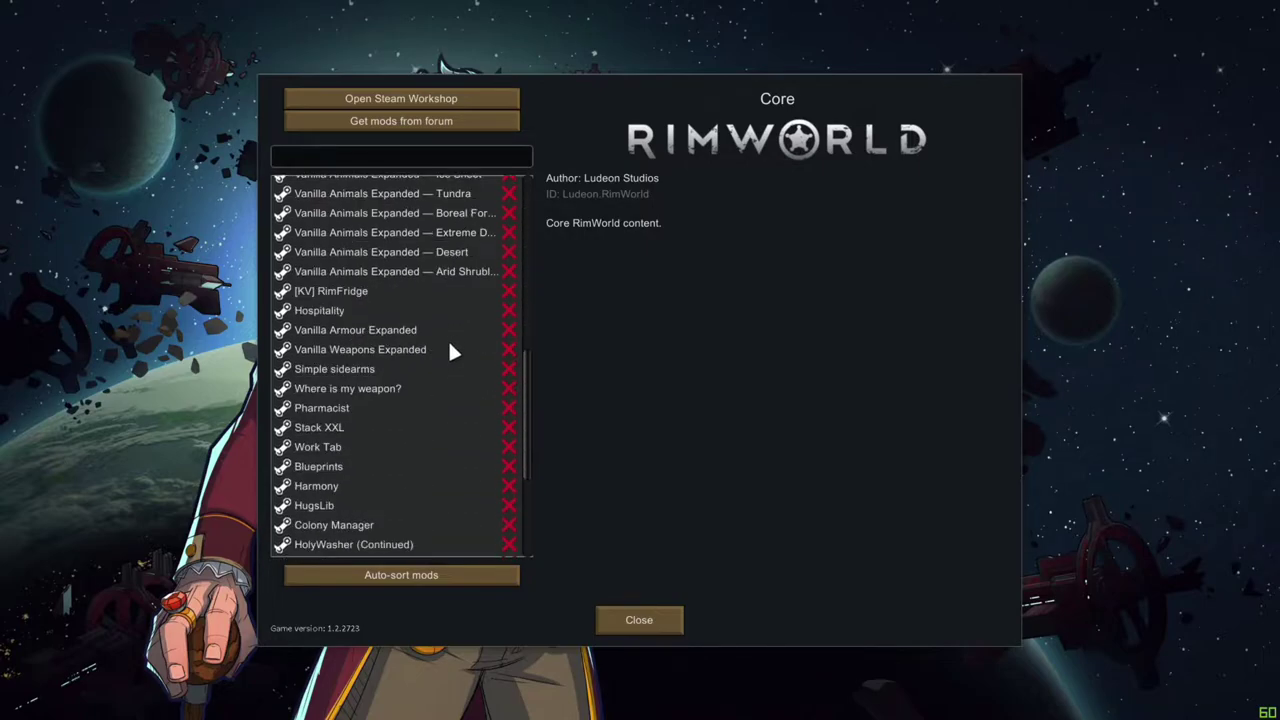
{"action": "scroll", "coordinate": [447, 360], "scroll_direction": "down", "scroll_amount": 1}
{"action": "scroll", "coordinate": [453, 423], "scroll_direction": "up", "scroll_amount": 10}
{"action": "scroll", "coordinate": [447, 403], "scroll_direction": "up", "scroll_amount": 3}
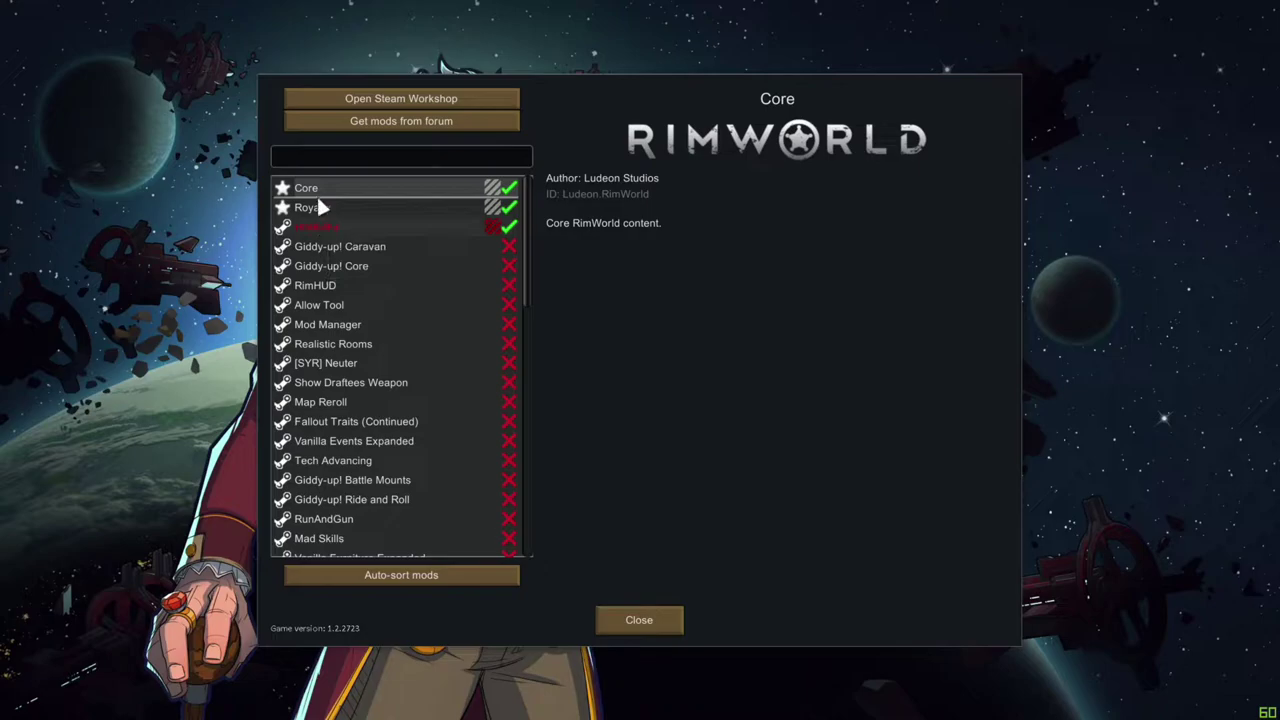
{"action": "left_click_drag", "start_coordinate": [316, 181], "coordinate": [316, 183]}
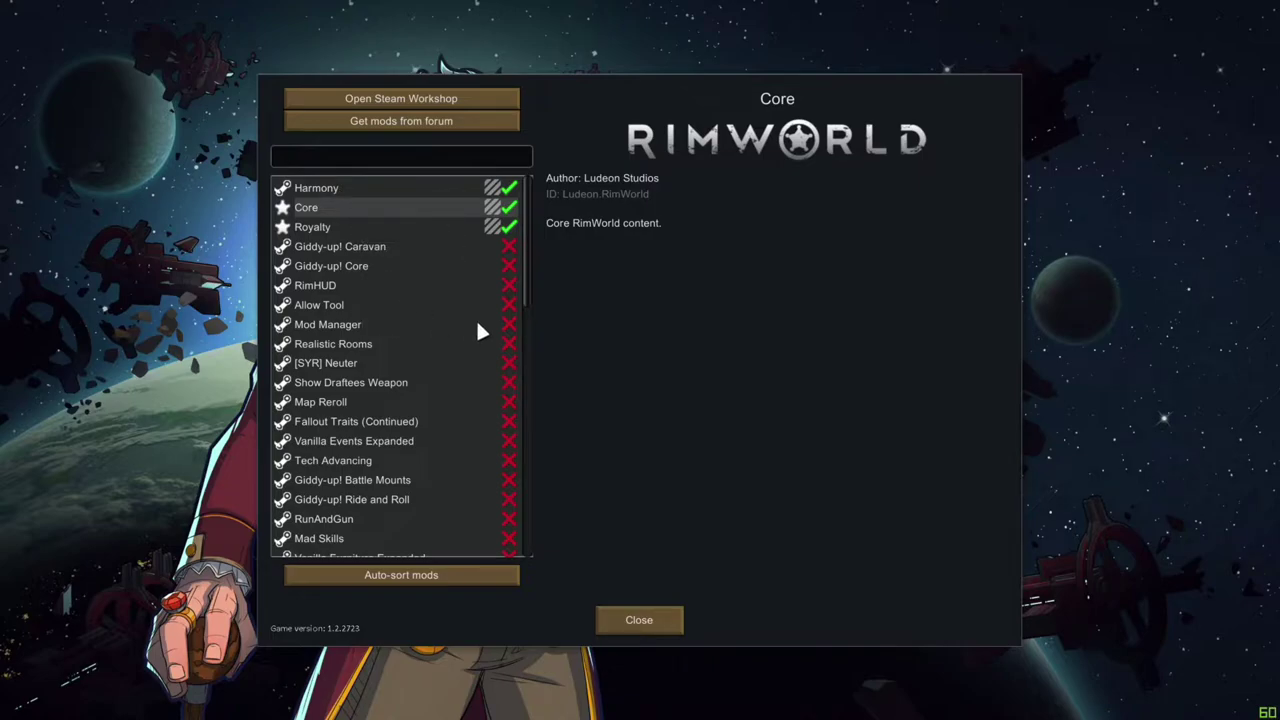
- Enable the Mod Manager mod and close the mod list to apply the changes
{"action": "left_click", "coordinate": [507, 325]}
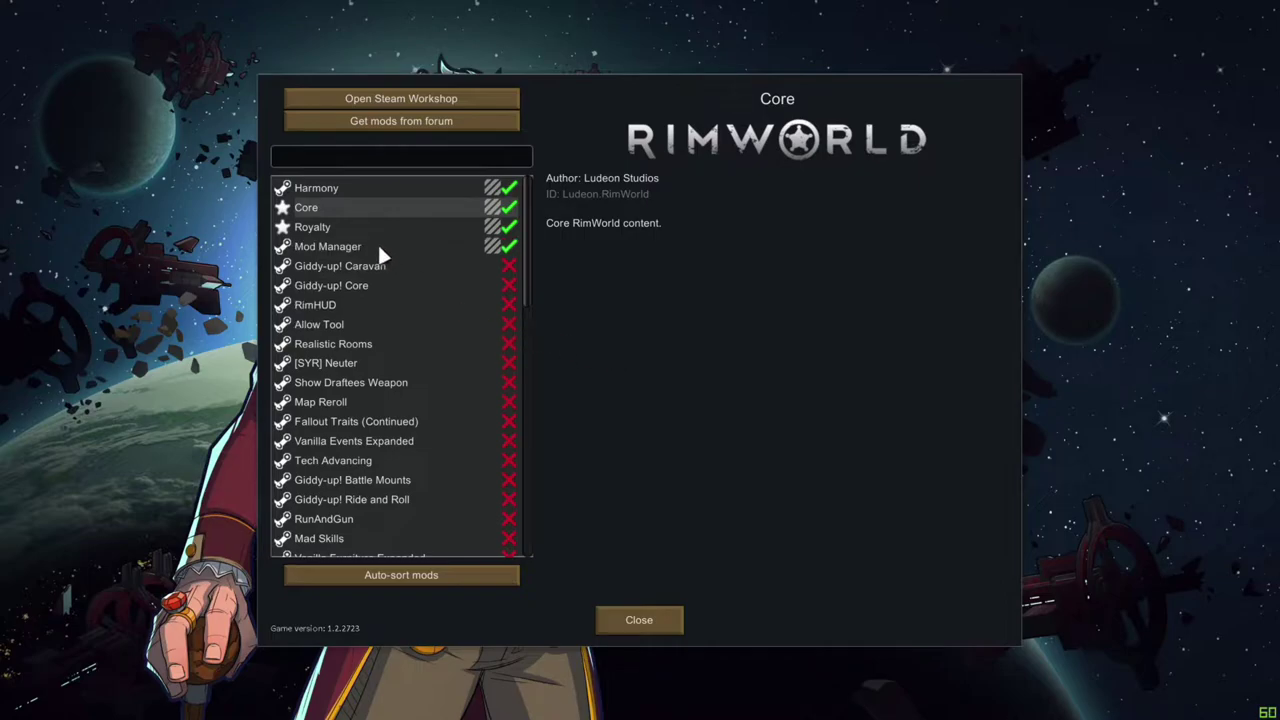
{"action": "left_click", "coordinate": [645, 622]}
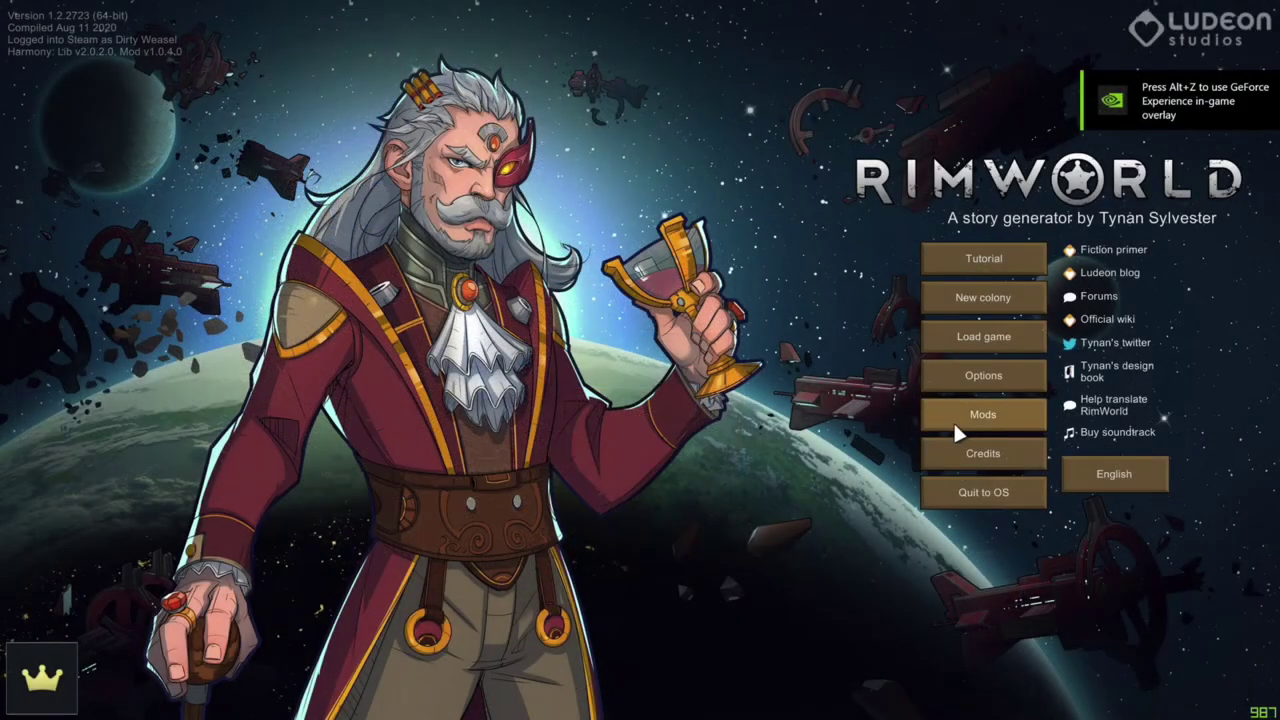
- Reopen the mod list and view the details of the active entries Harmony, Core and Royalty
{"action": "left_click", "coordinate": [955, 418]}
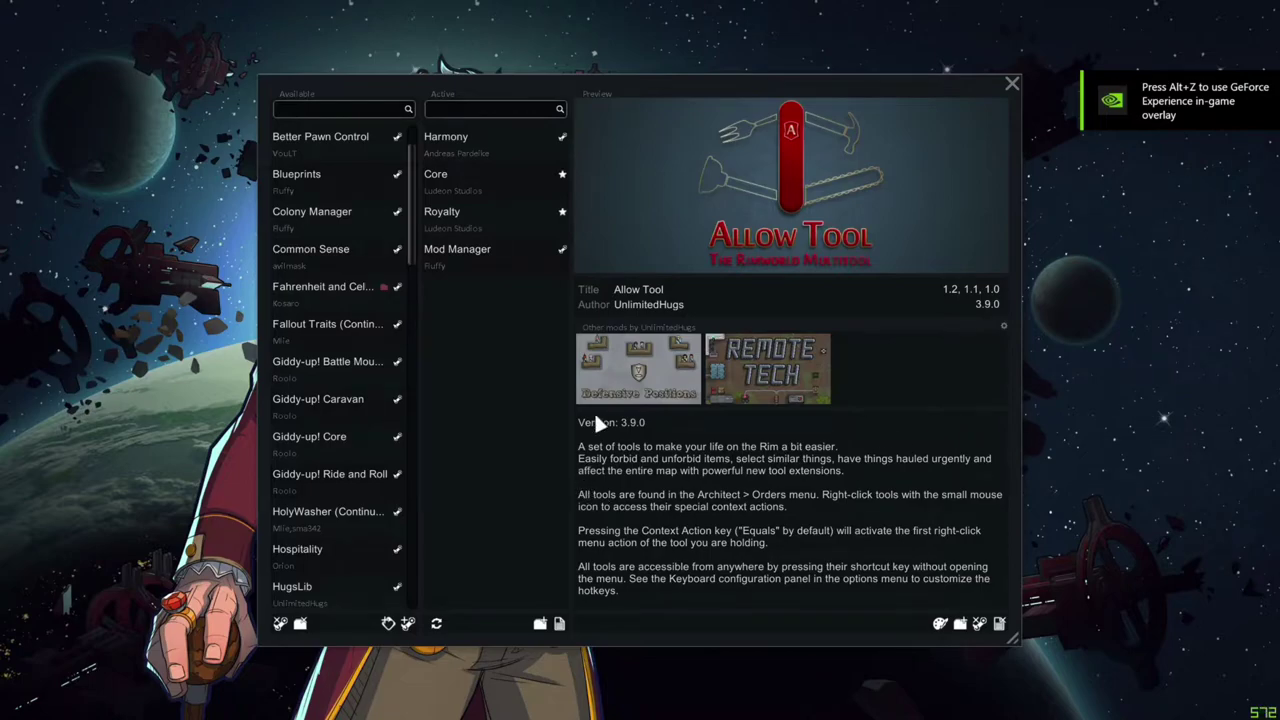
{"action": "left_click", "coordinate": [483, 146]}
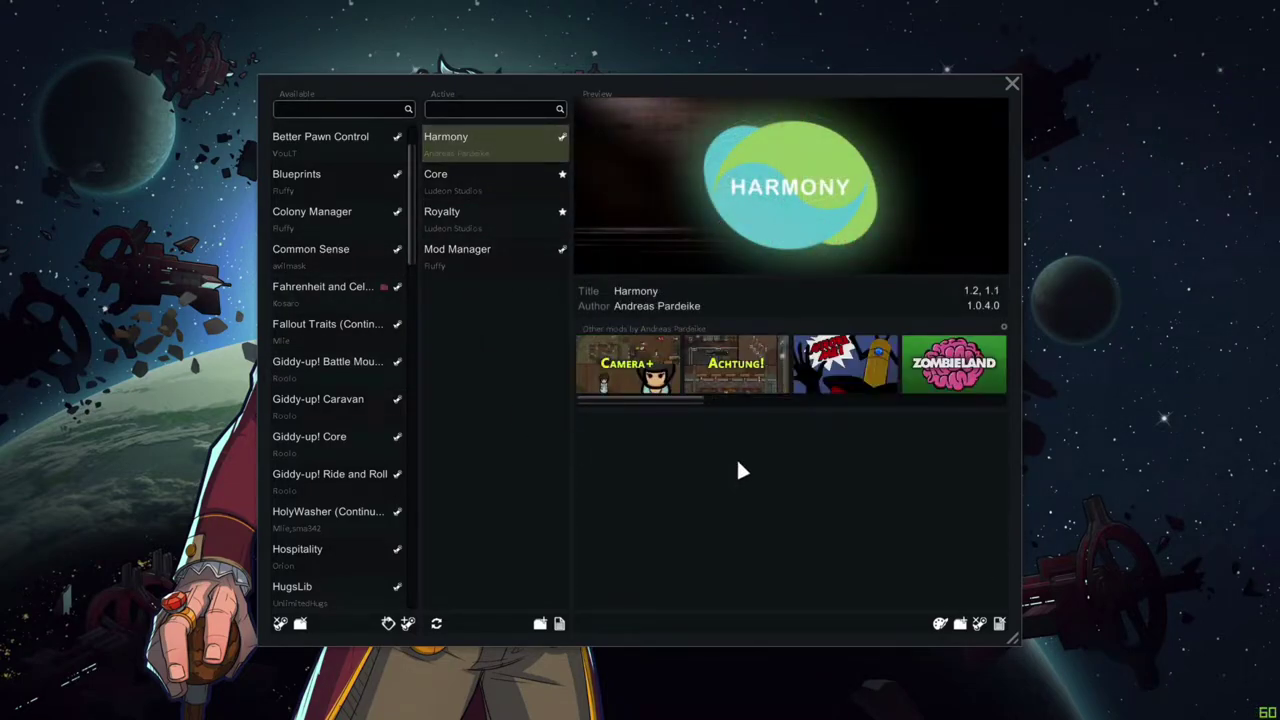
{"action": "left_click", "coordinate": [467, 174]}
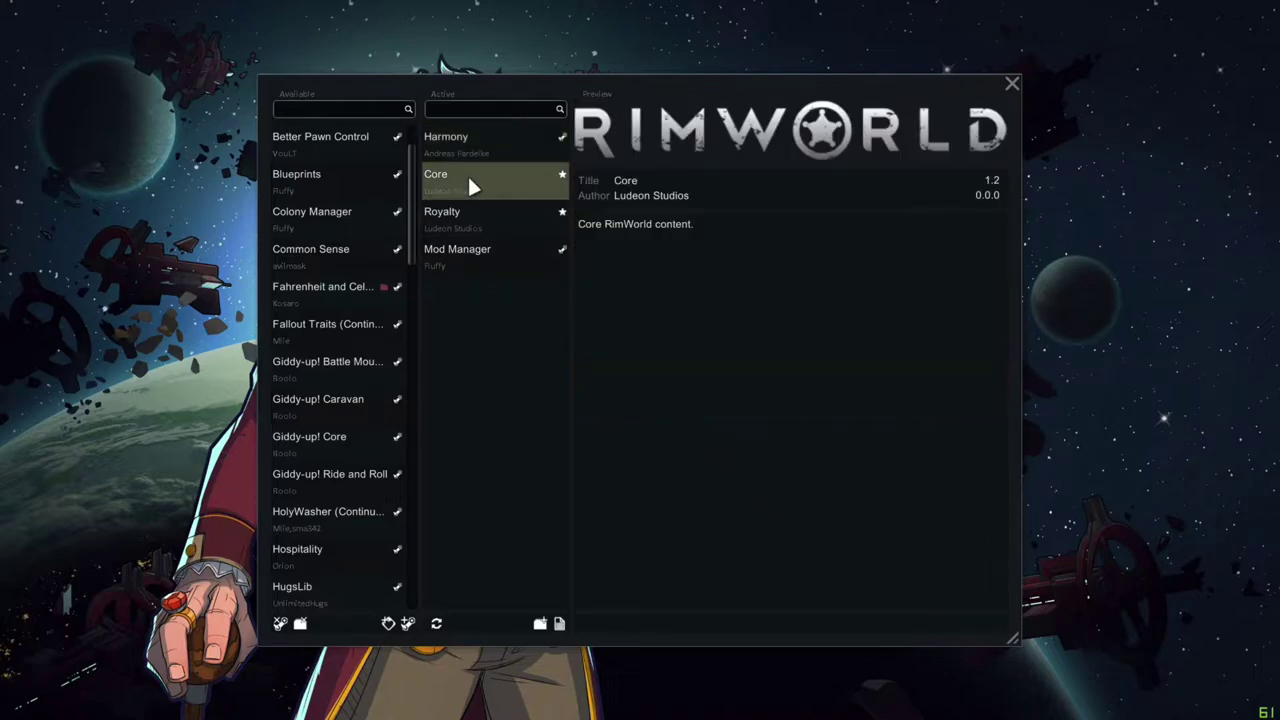
{"action": "left_click", "coordinate": [470, 224]}
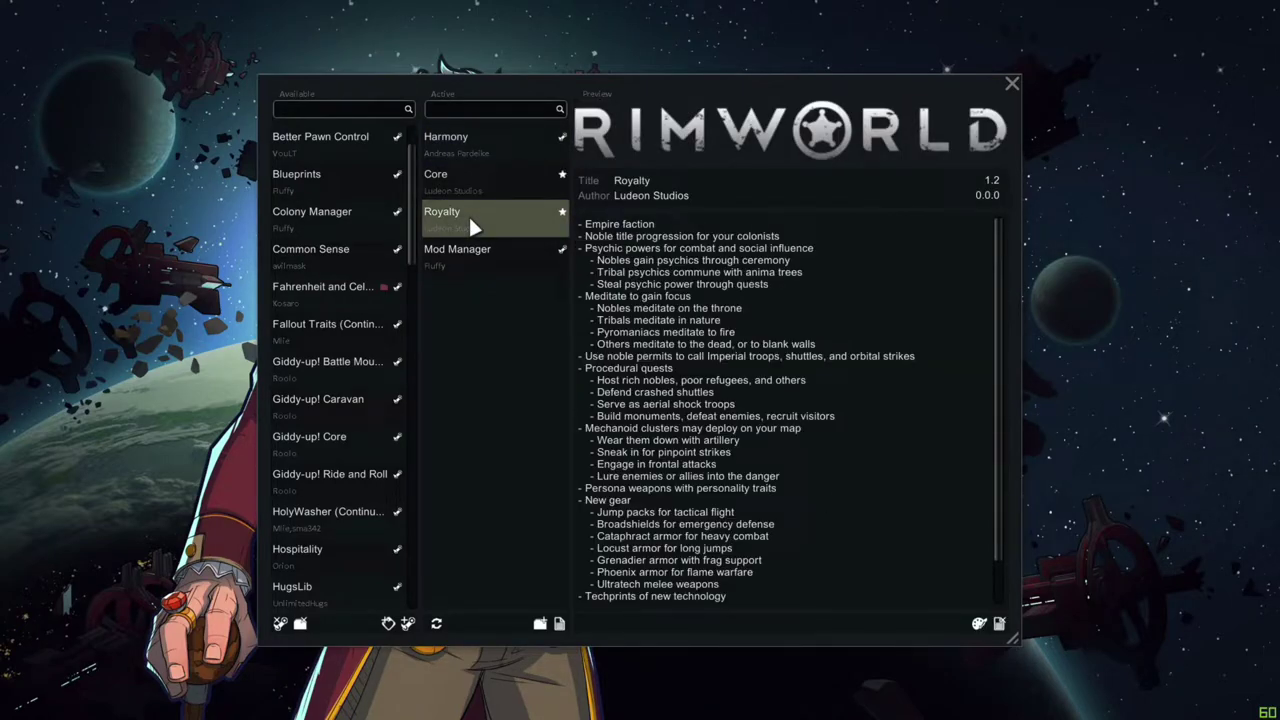
- View the details of Mod Manager, browse its author's other mods, and return to the details of Core
{"action": "left_click", "coordinate": [469, 251]}
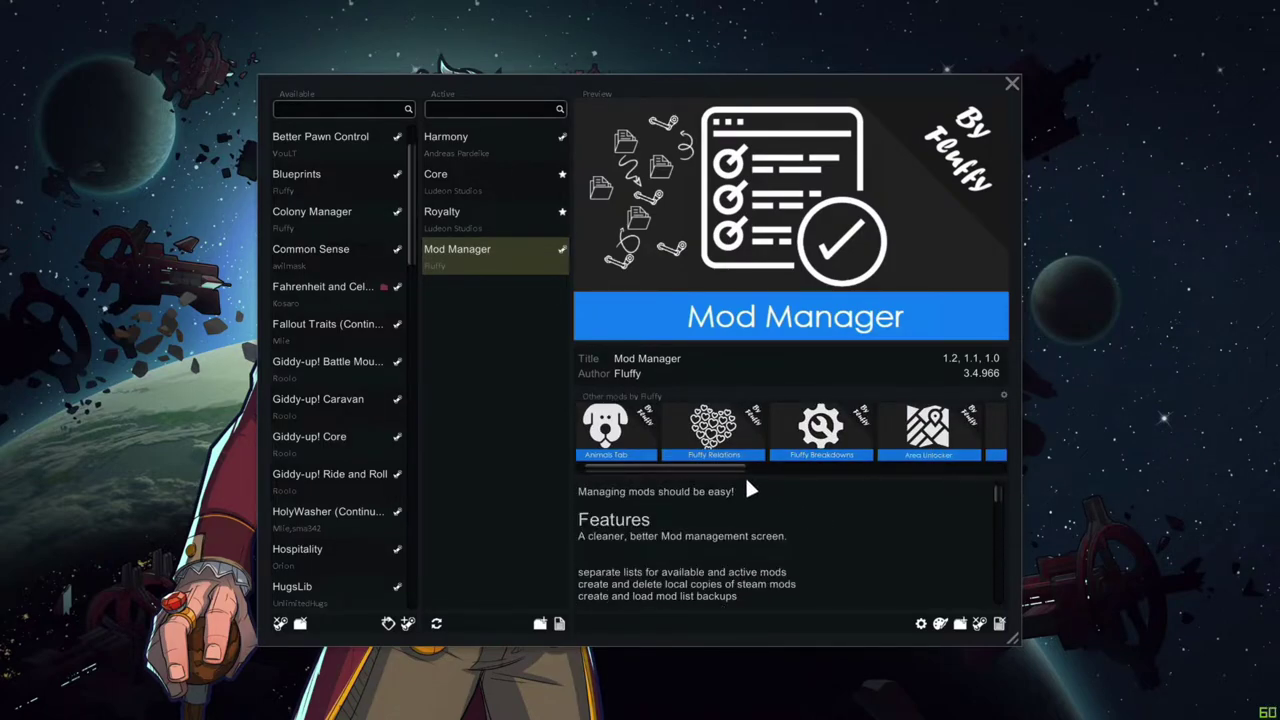
{"action": "left_click_drag", "start_coordinate": [737, 464], "coordinate": [979, 470]}
{"action": "key", "text": "Up"}
{"action": "key", "text": "Up"}
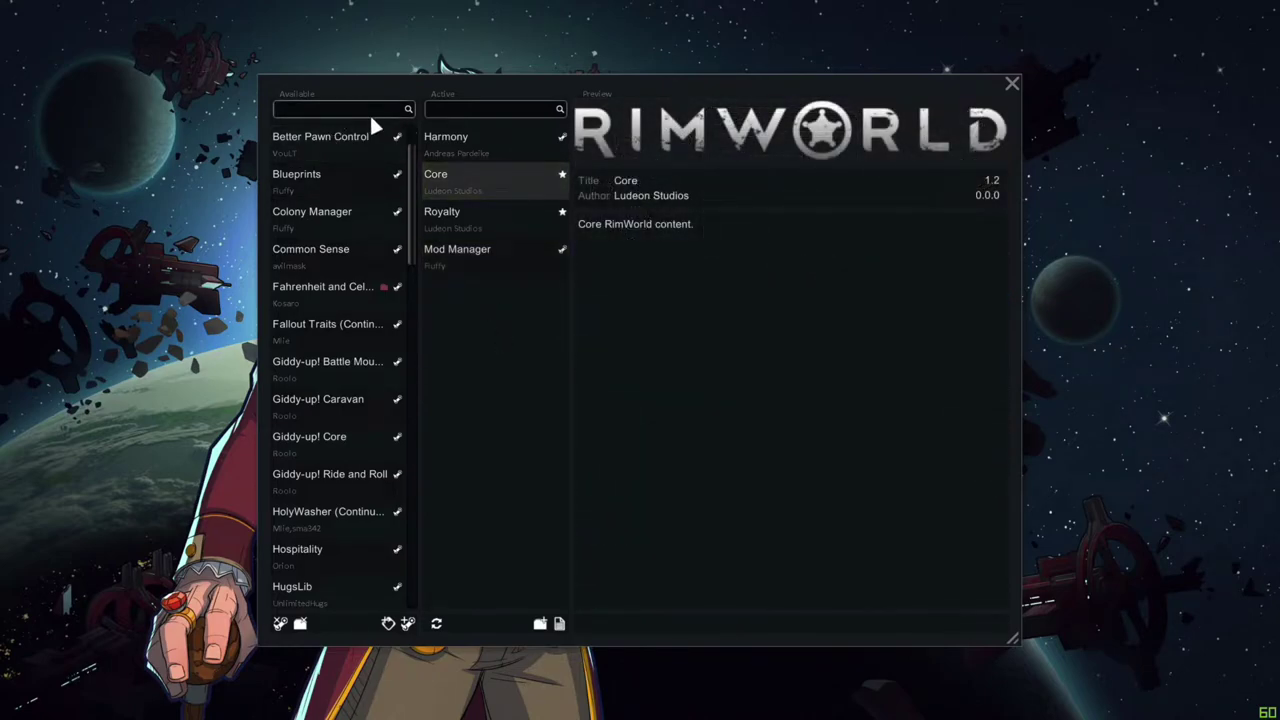
- Search the available mods for "giddy" and for "dino", check the icon beside Dinosauria, and clear the search
{"action": "type", "text": "giddy"}
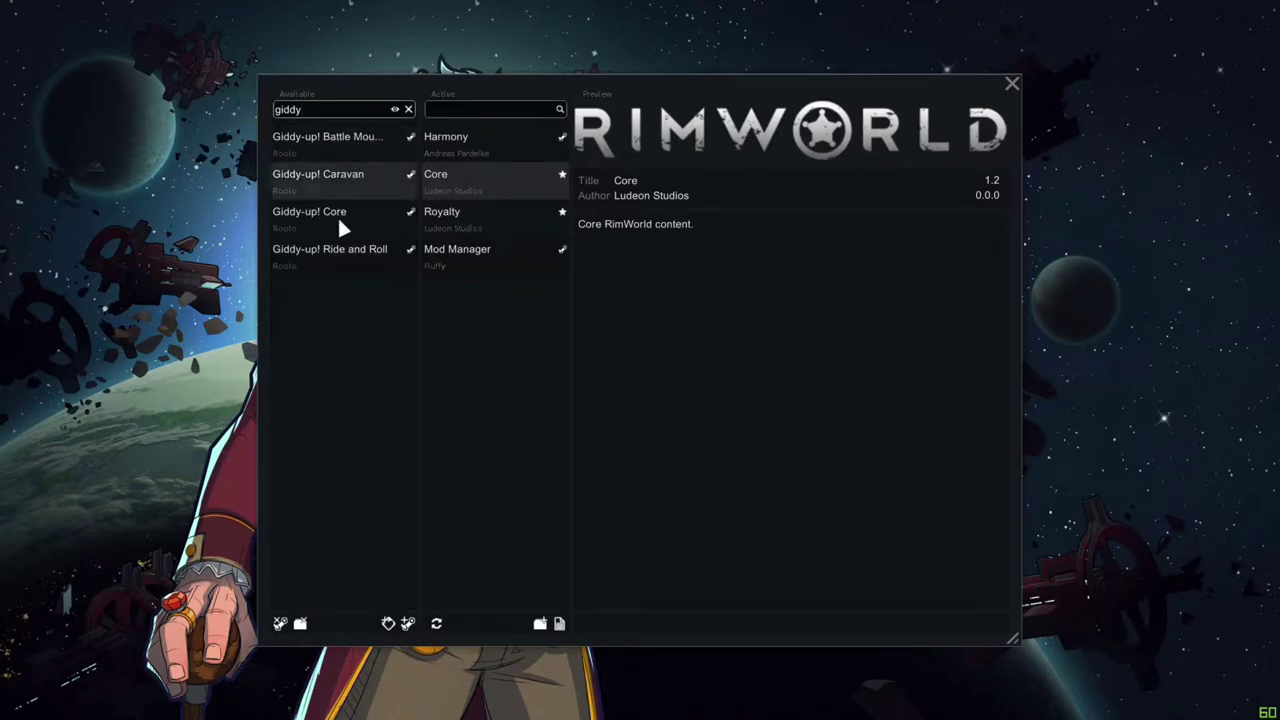
{"action": "left_click_drag", "start_coordinate": [326, 112], "coordinate": [268, 106]}
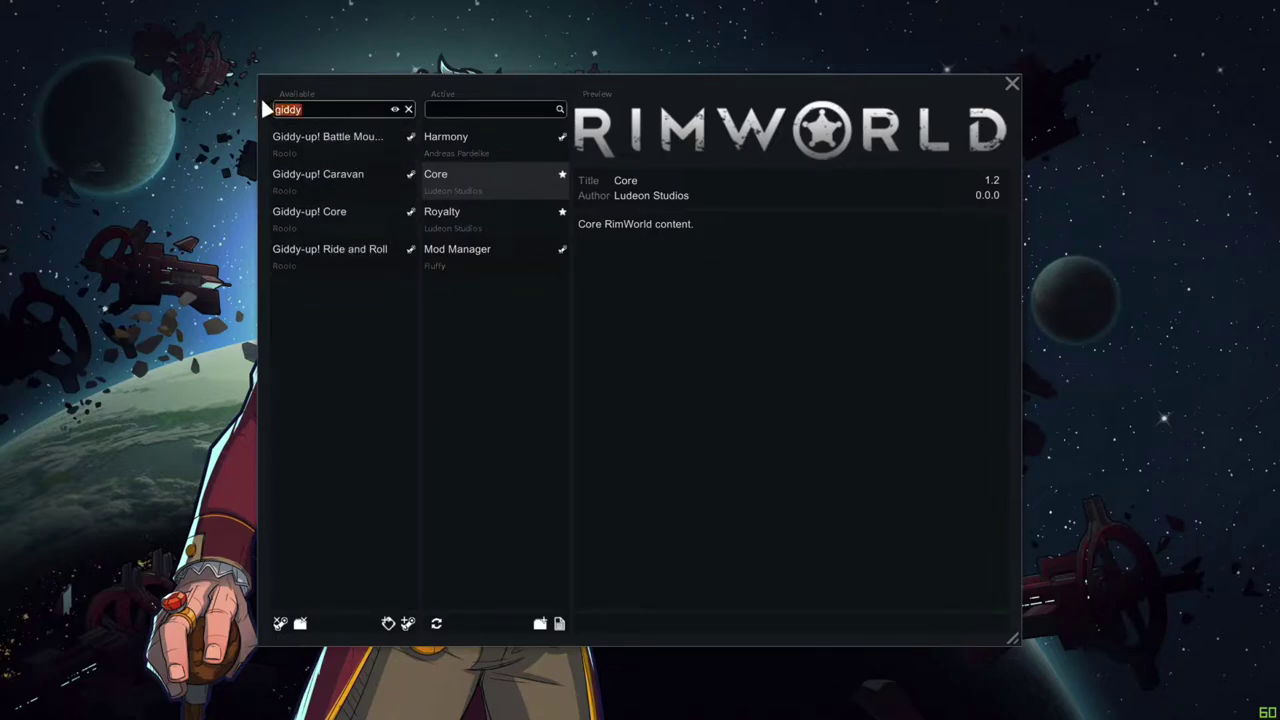
{"action": "type", "text": "dino"}
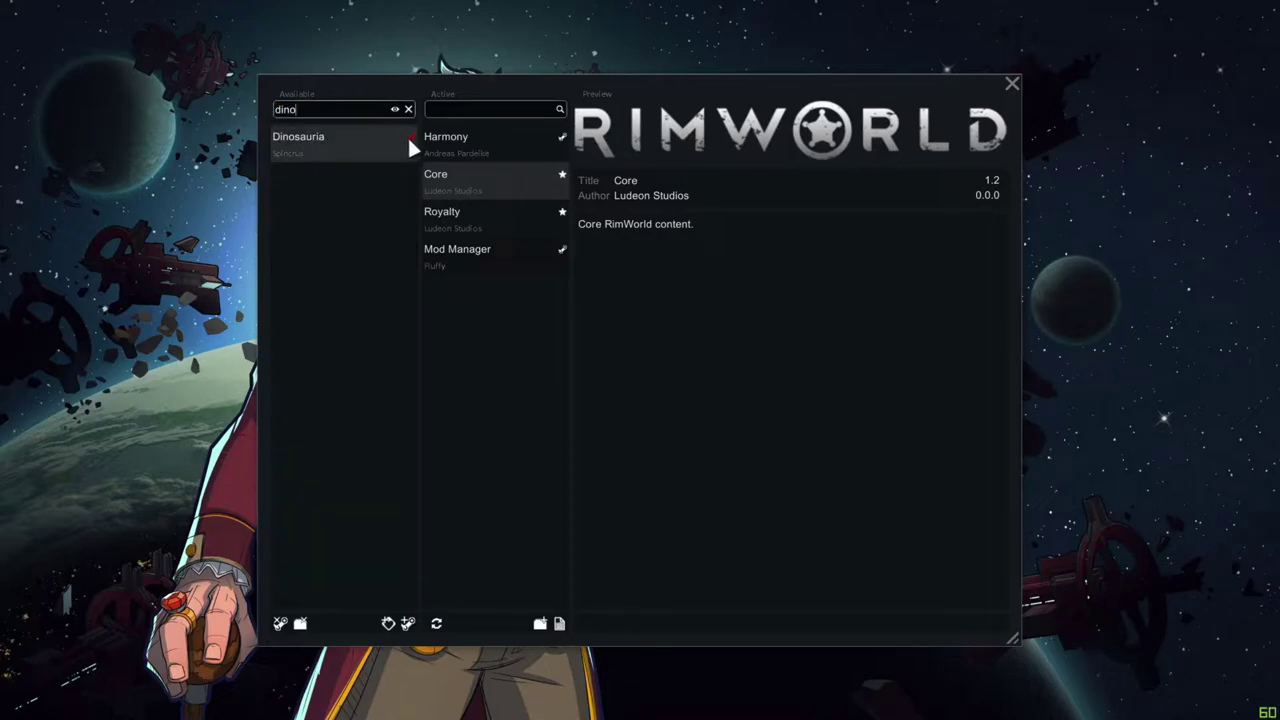
{"action": "mouse_move", "coordinate": [409, 141]}
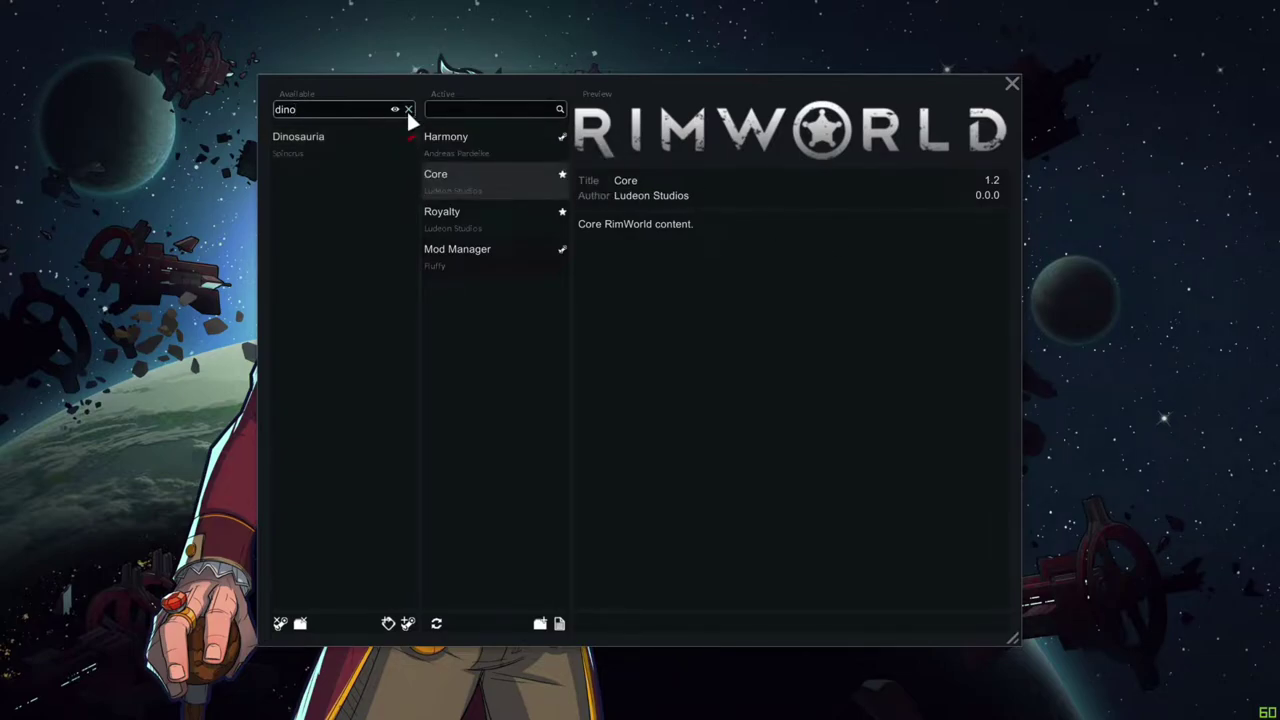
{"action": "left_click", "coordinate": [408, 109]}
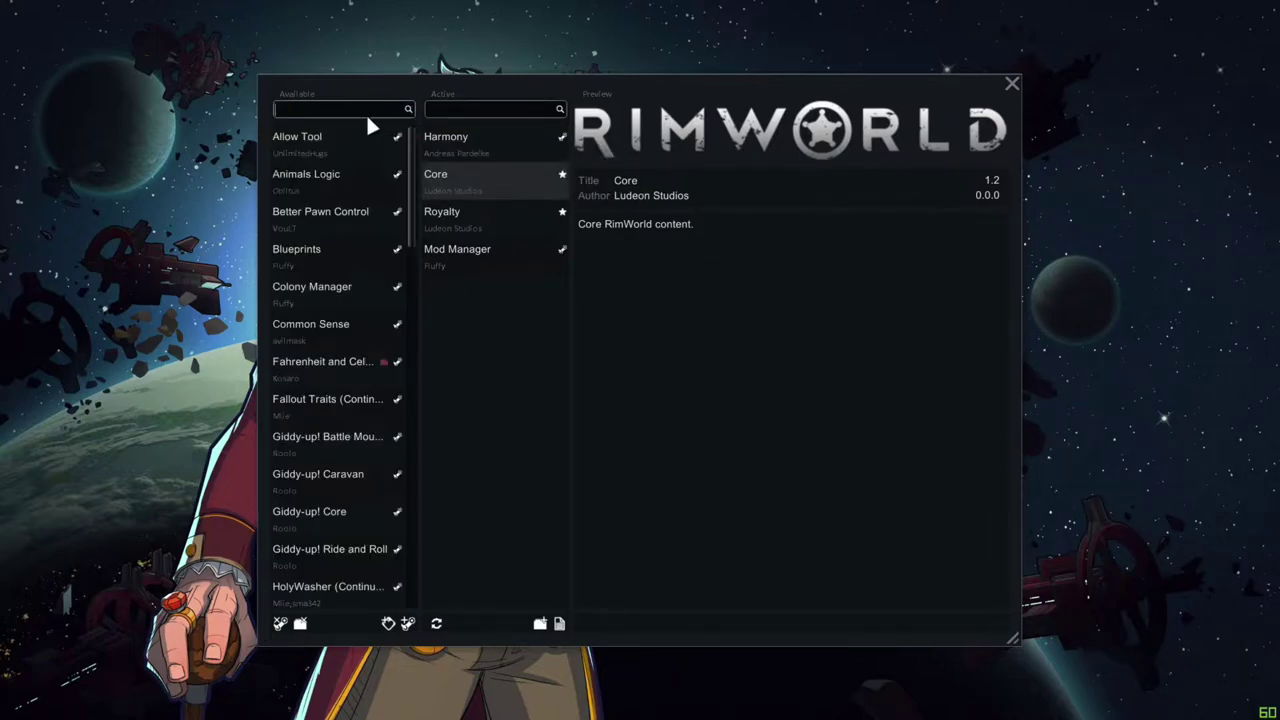
- Filter the active mods by "mod" and clear the filter
{"action": "left_click", "coordinate": [493, 110]}
{"action": "type", "text": "mod"}
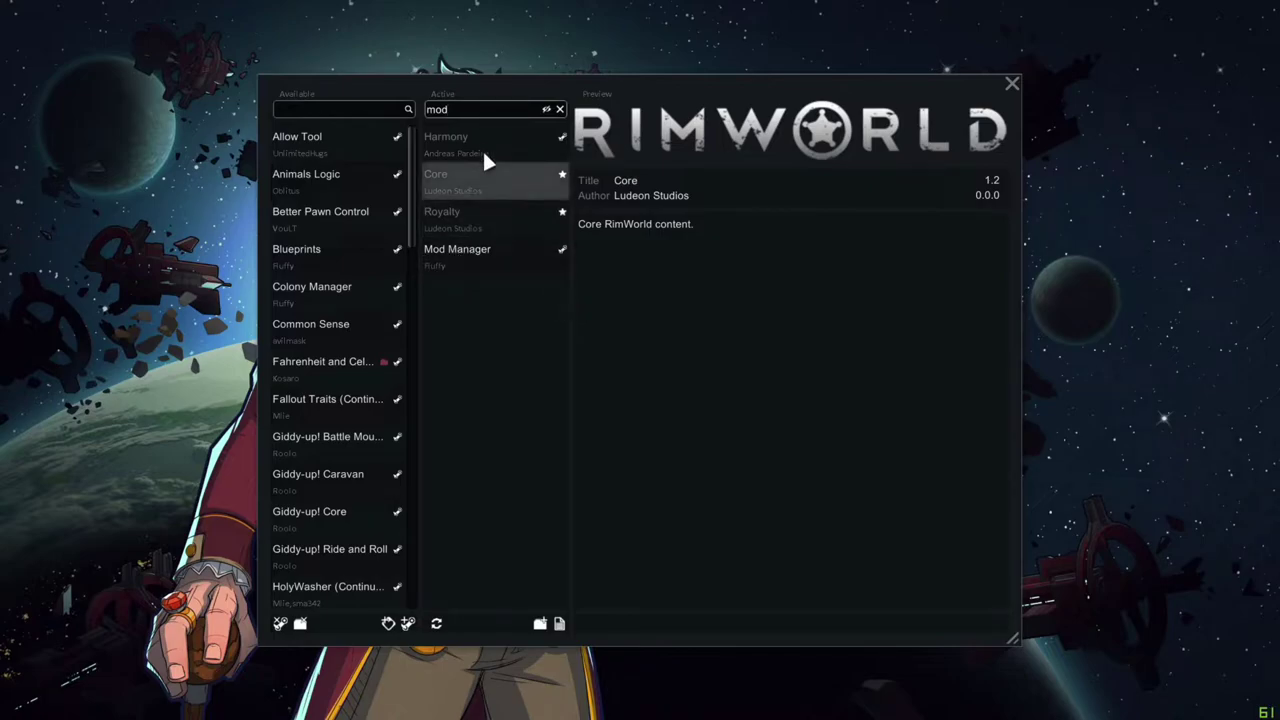
{"action": "key", "text": "ctrl+a"}
{"action": "key", "text": "BackSpace"}
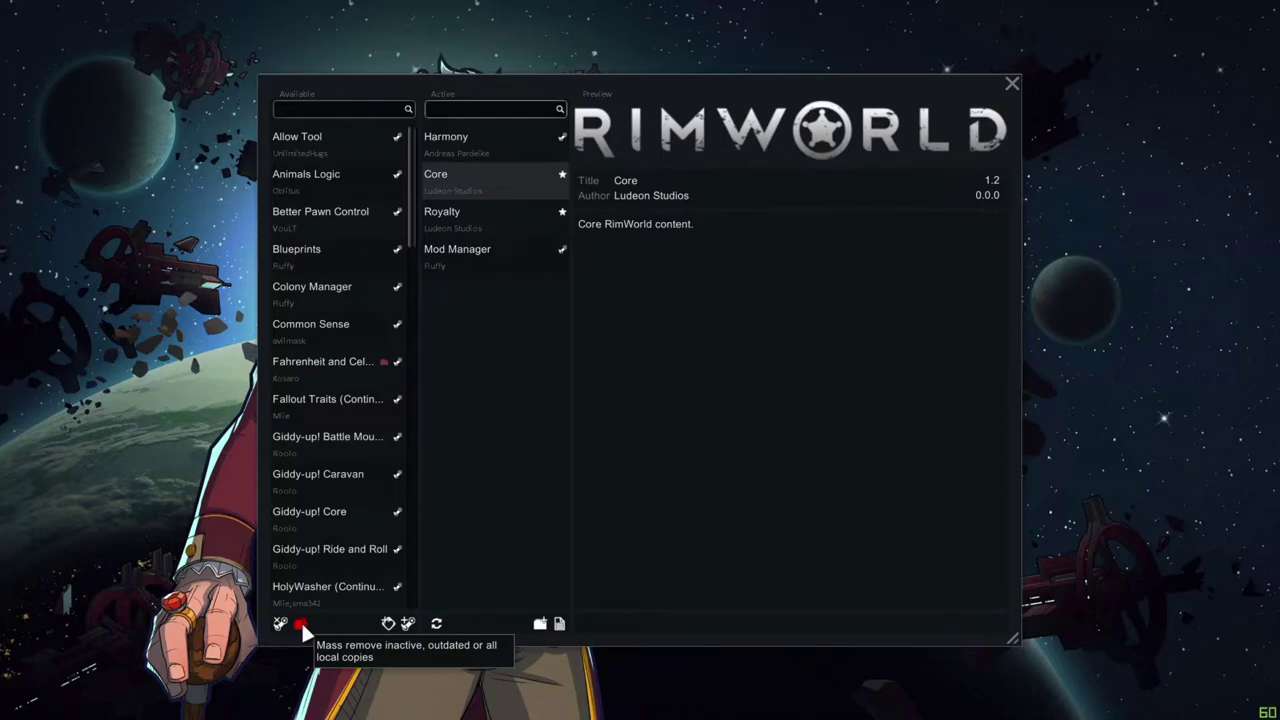
- Look over the mod management commands and try to reset the active mod list to a blank list
{"action": "left_click", "coordinate": [389, 624]}
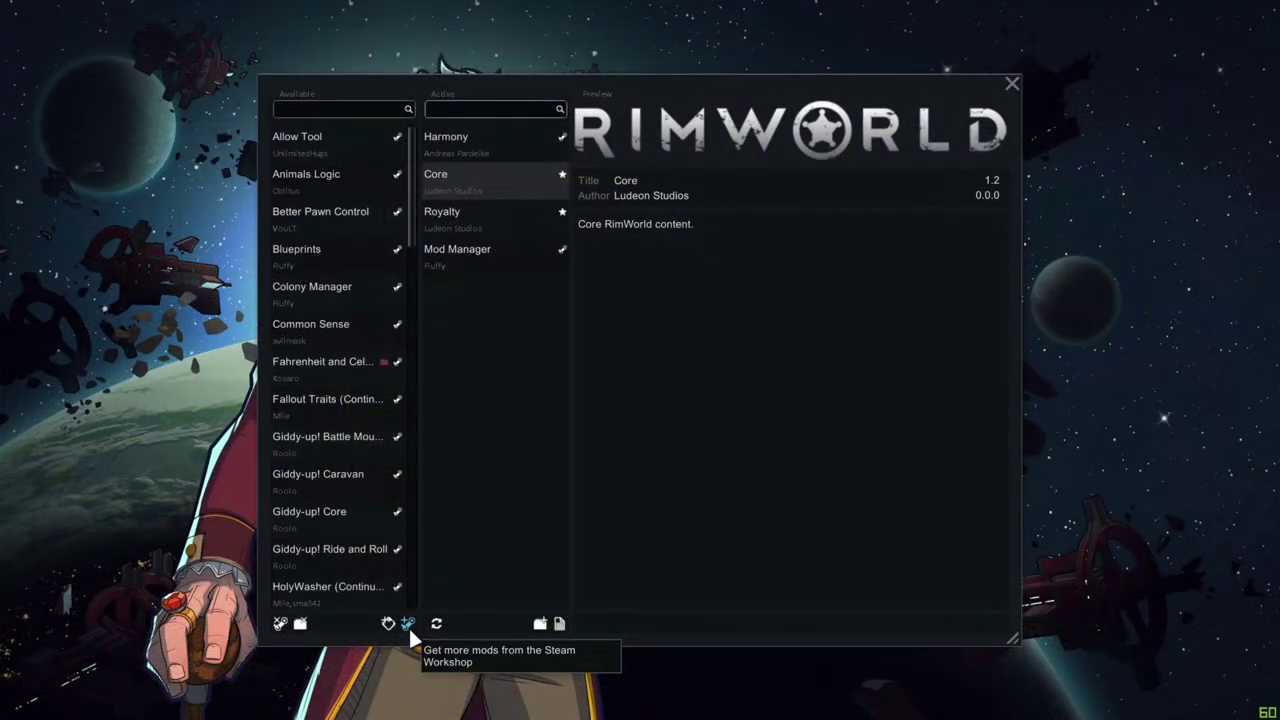
{"action": "left_click", "coordinate": [408, 624]}
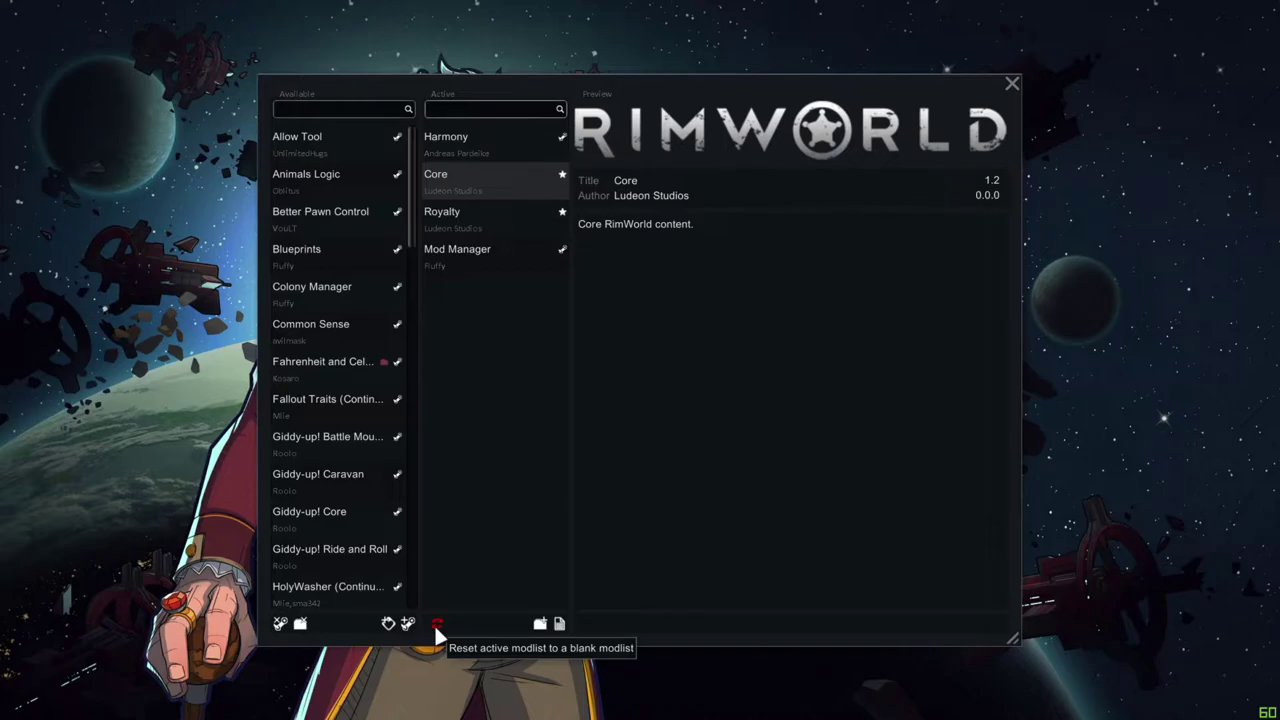
{"action": "left_click", "coordinate": [437, 626]}
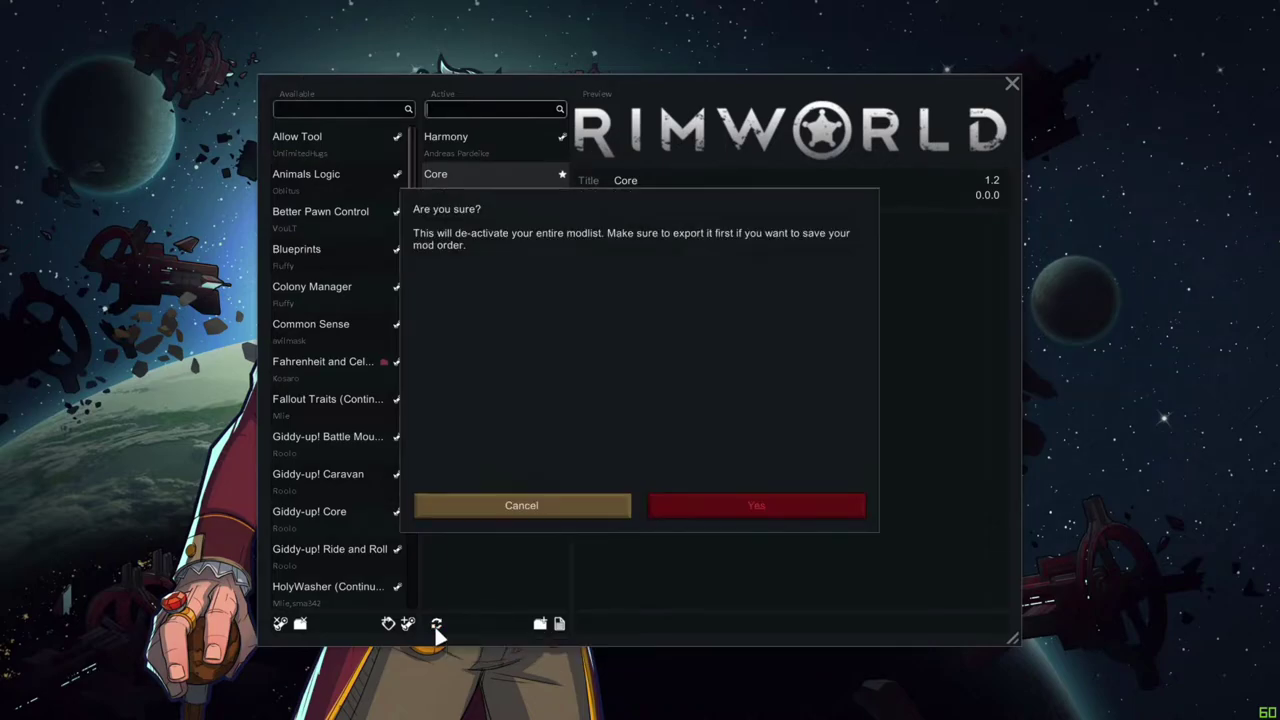
{"action": "left_click", "coordinate": [676, 512]}
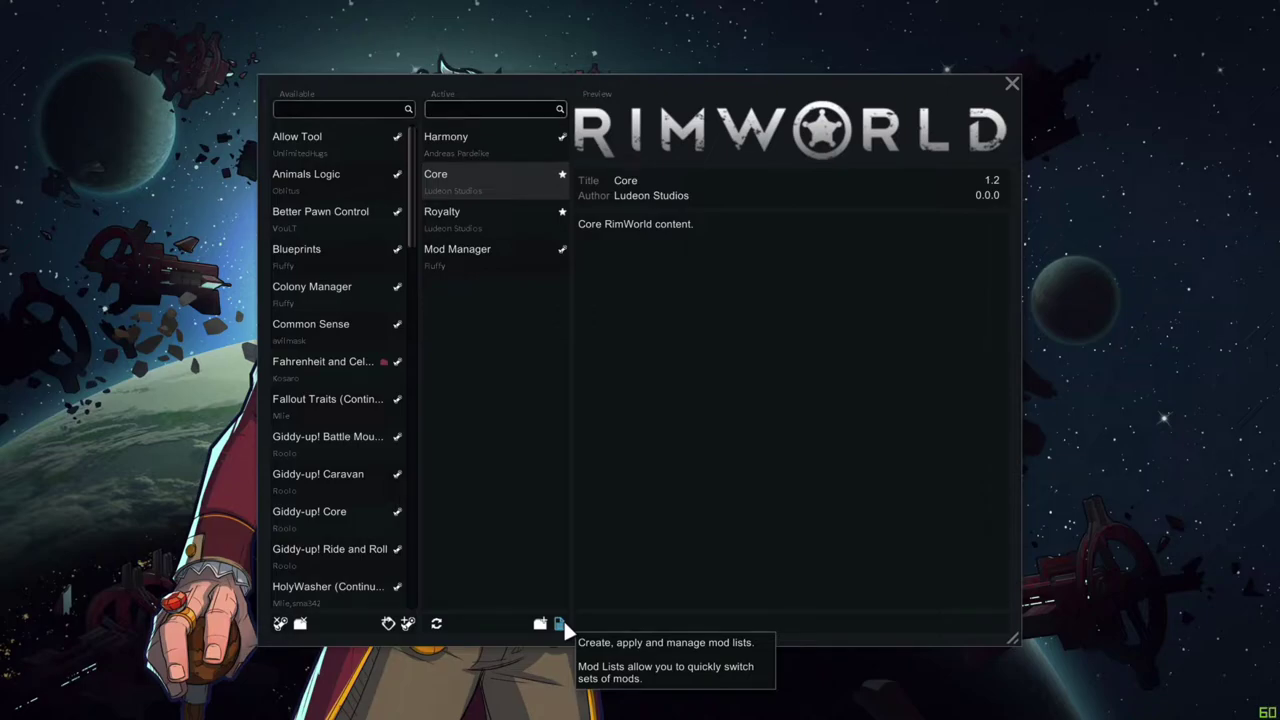
- Save the current active mods as a mod list named Default
{"action": "left_click", "coordinate": [559, 622]}
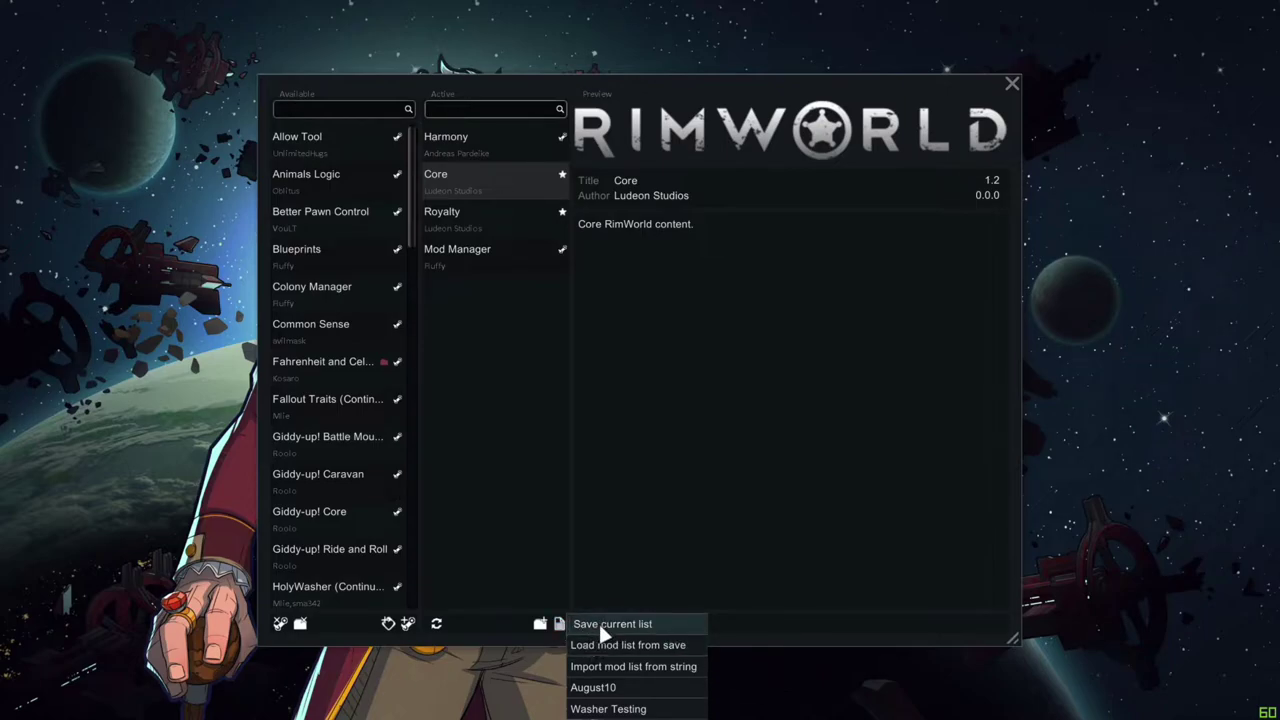
{"action": "left_click", "coordinate": [598, 621]}
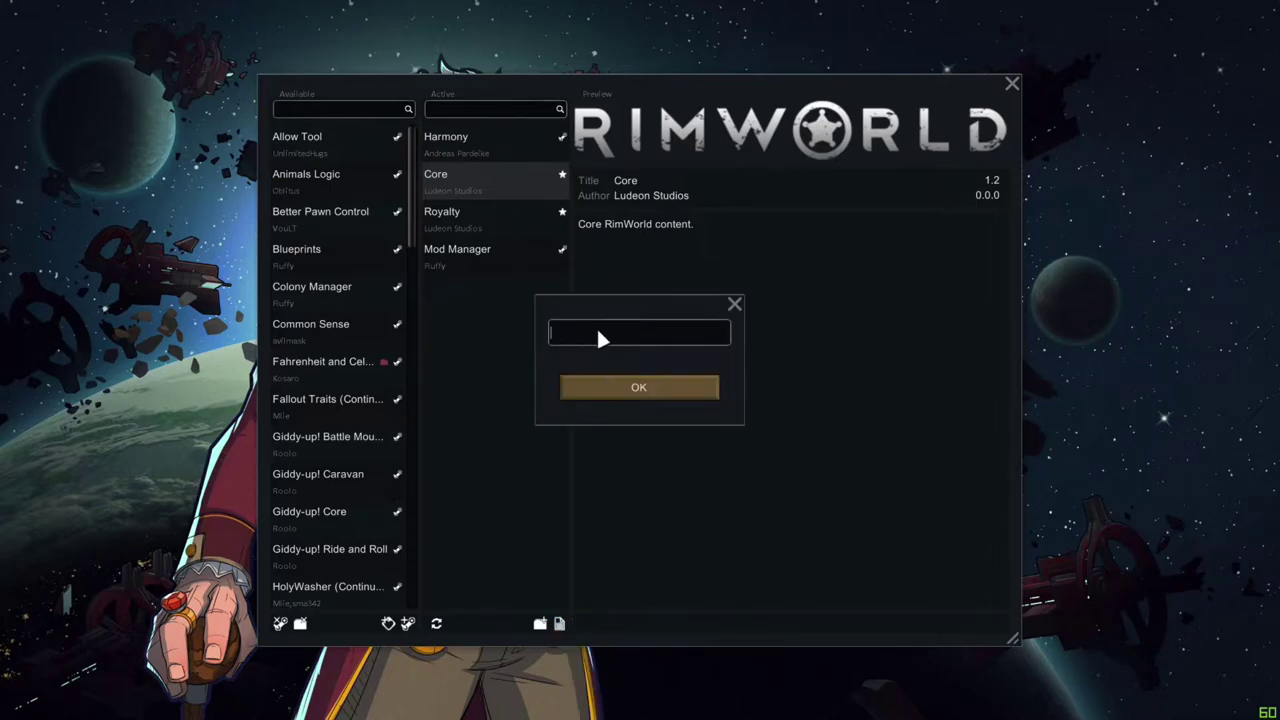
{"action": "type", "text": "Default"}
{"action": "left_click", "coordinate": [617, 390]}
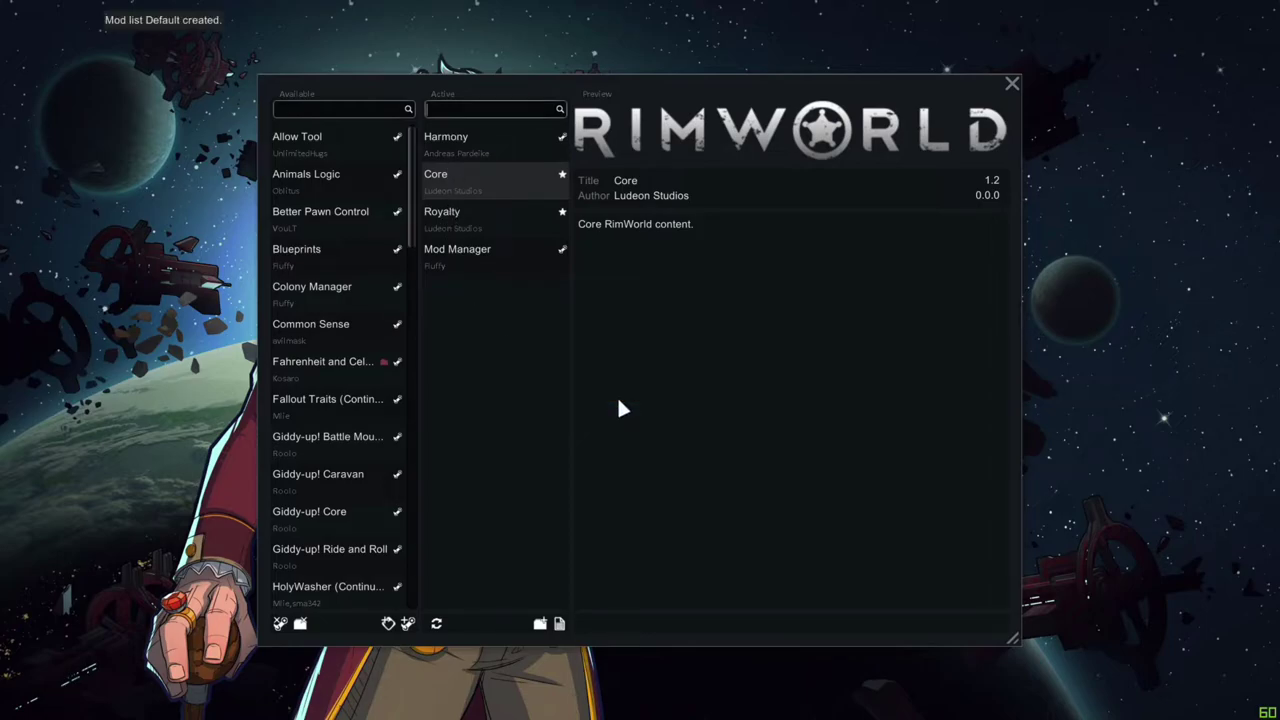
- Load the saved mod list Washer Testing
{"action": "left_click", "coordinate": [560, 620]}
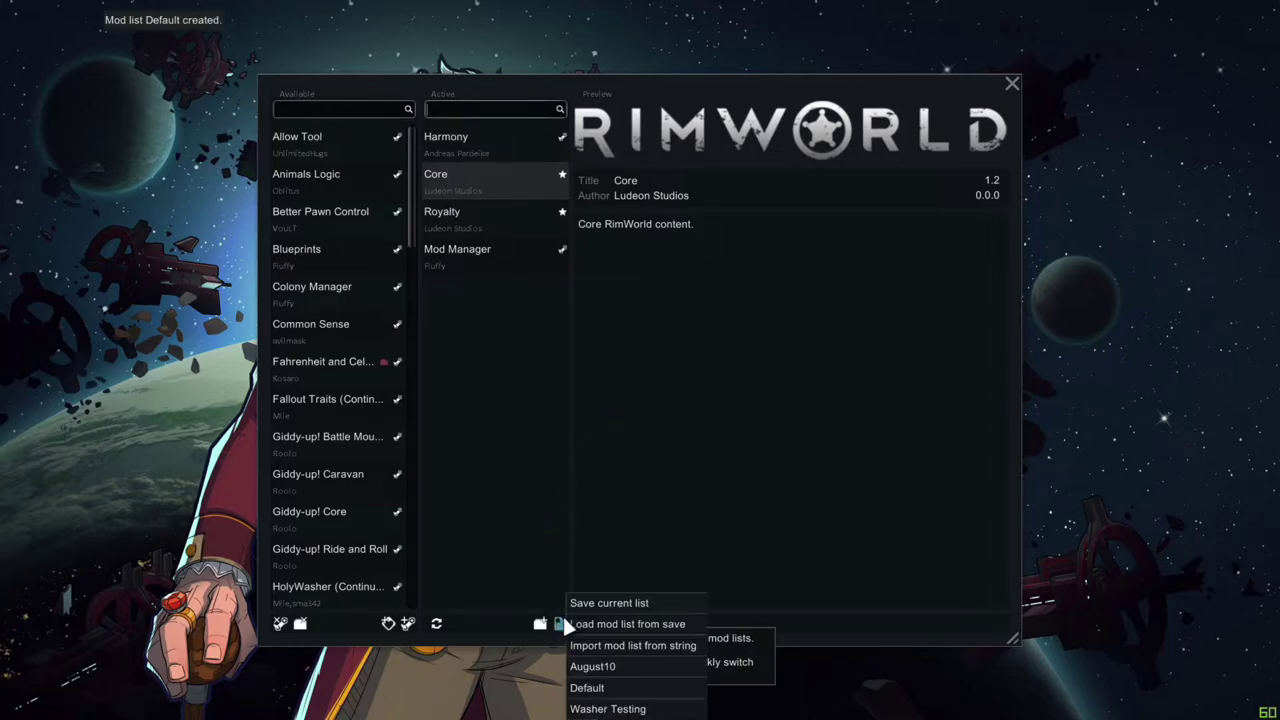
{"action": "left_click", "coordinate": [615, 709]}
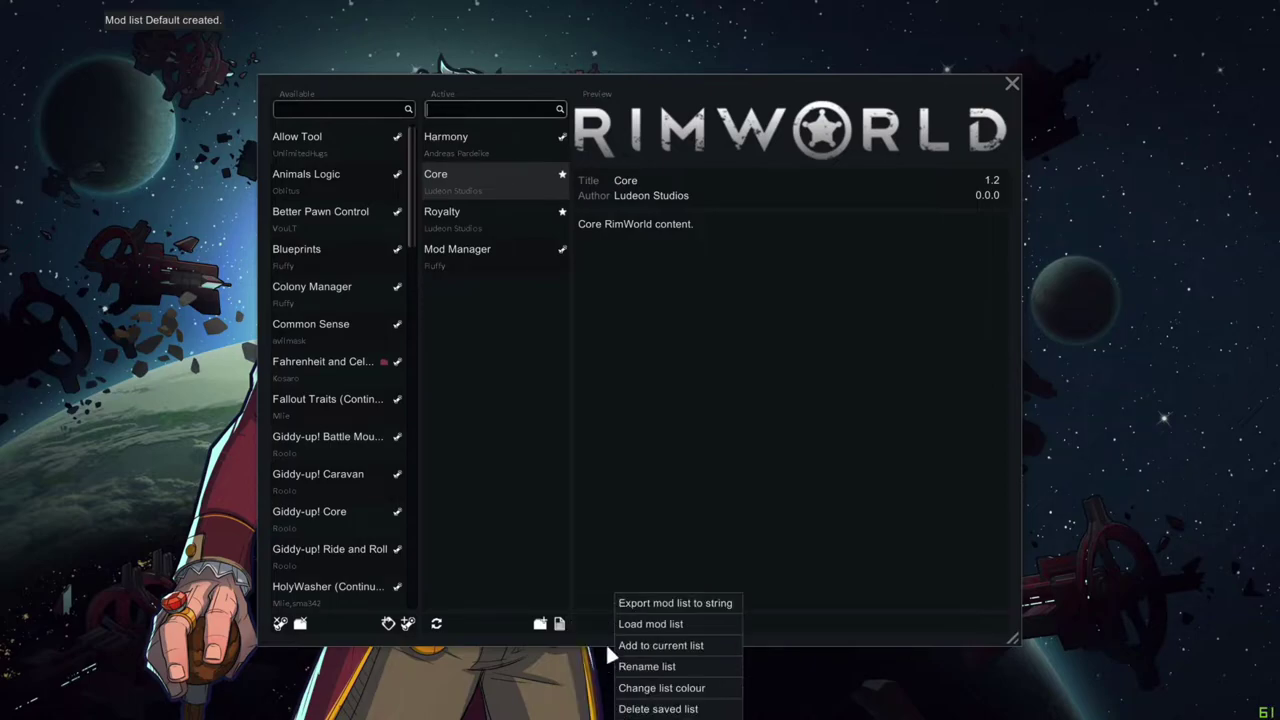
{"action": "left_click", "coordinate": [642, 625]}
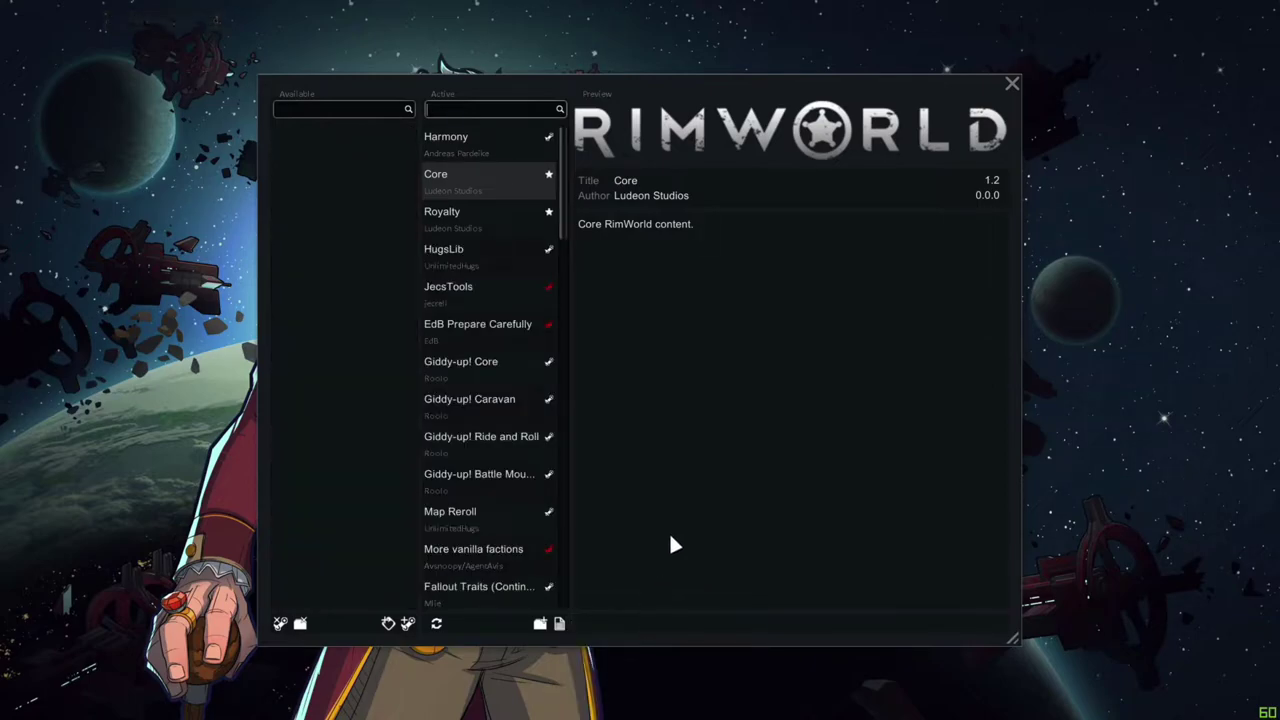
- Look over the options for the August10 mod list and load the saved Default list
{"action": "left_click", "coordinate": [558, 622]}
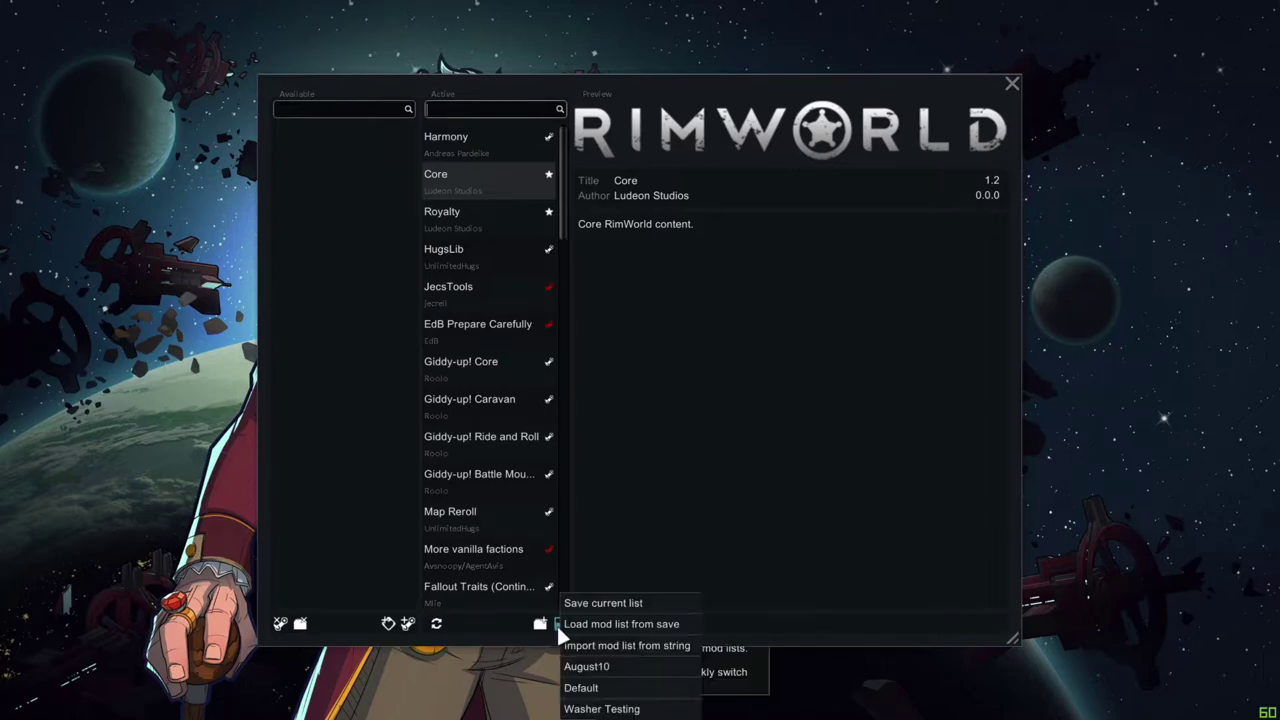
{"action": "left_click", "coordinate": [614, 661]}
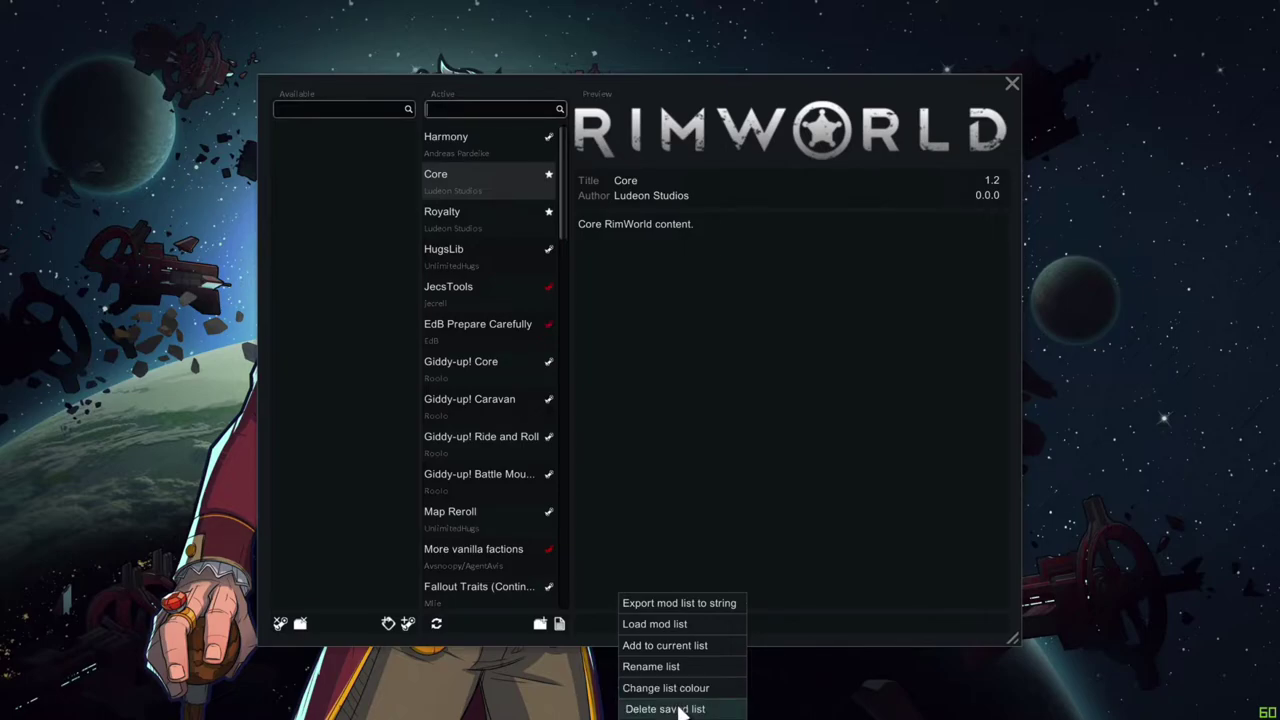
{"action": "left_click", "coordinate": [560, 627]}
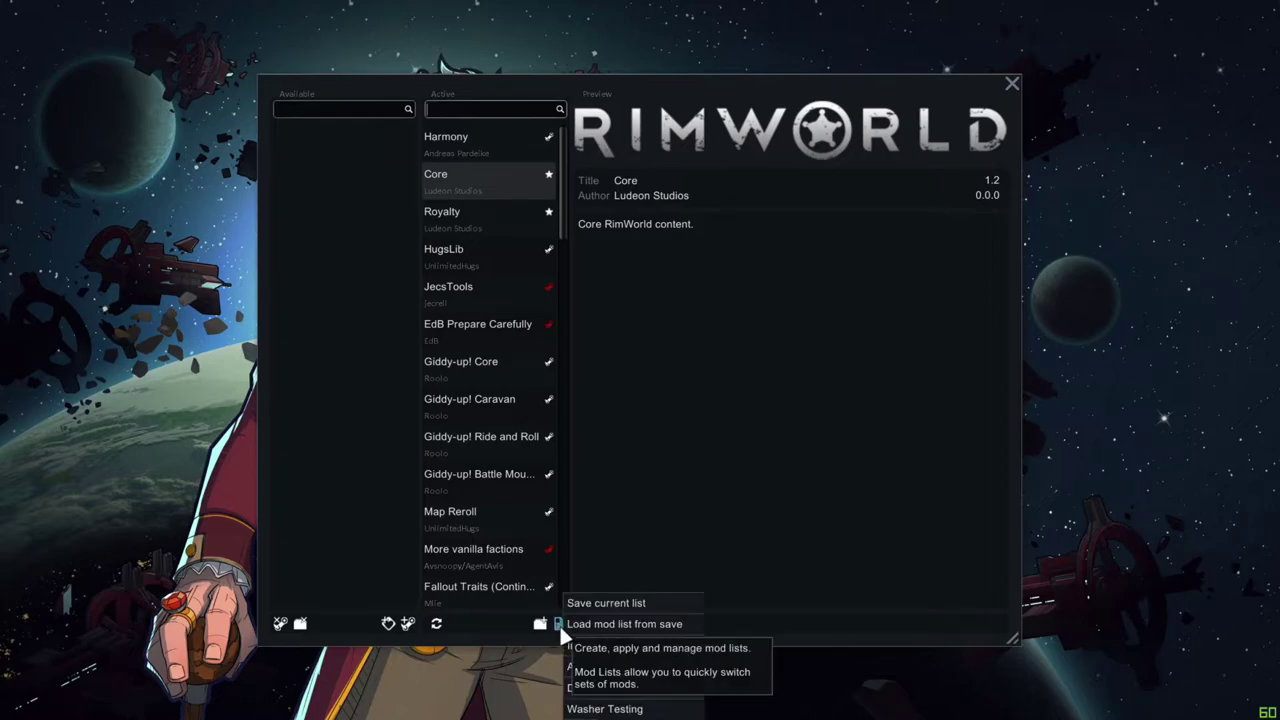
{"action": "left_click", "coordinate": [600, 687]}
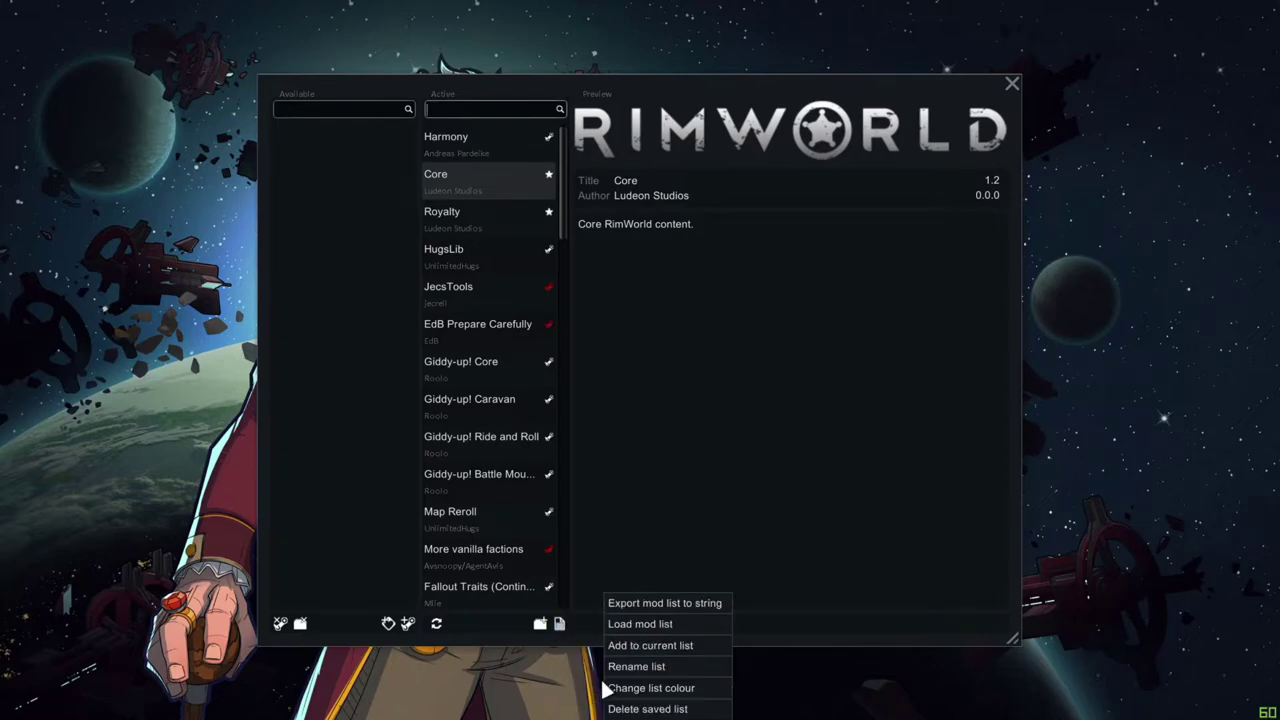
{"action": "left_click", "coordinate": [647, 622]}
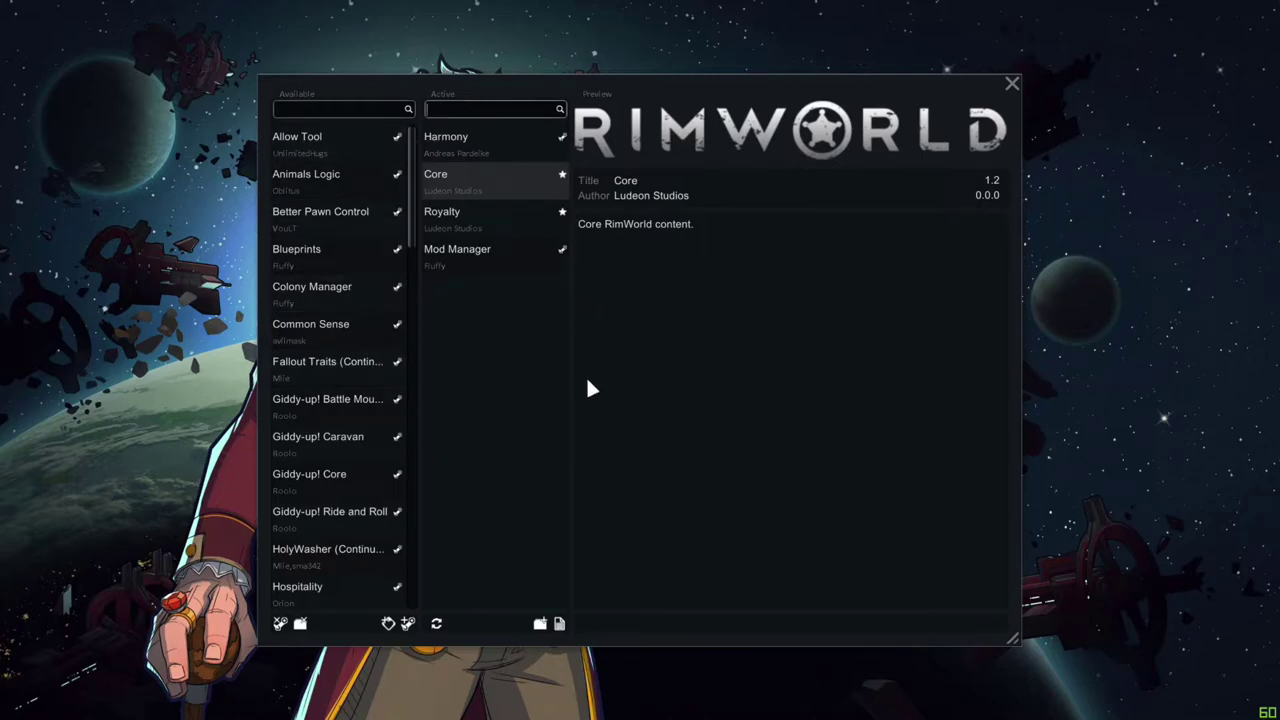
- Try to change the list colour for all versions of Harmony, shifting the hue to green
{"action": "left_click", "coordinate": [476, 143]}
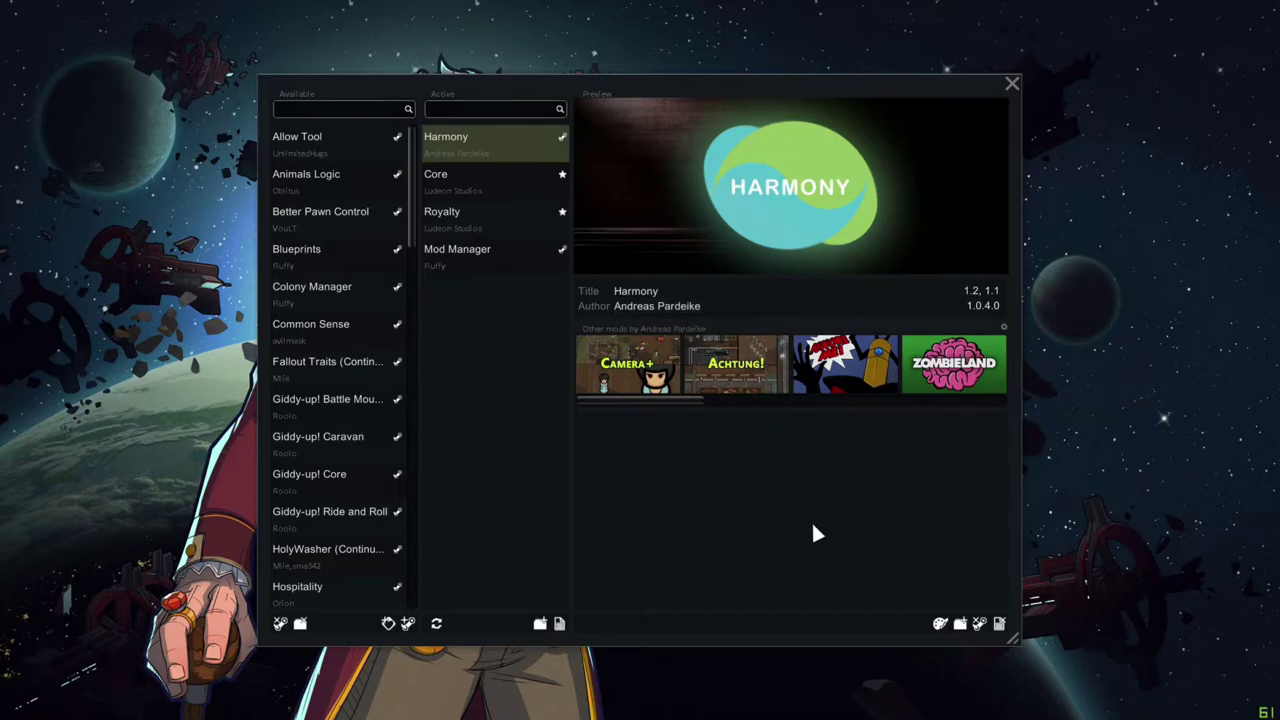
{"action": "left_click", "coordinate": [938, 624]}
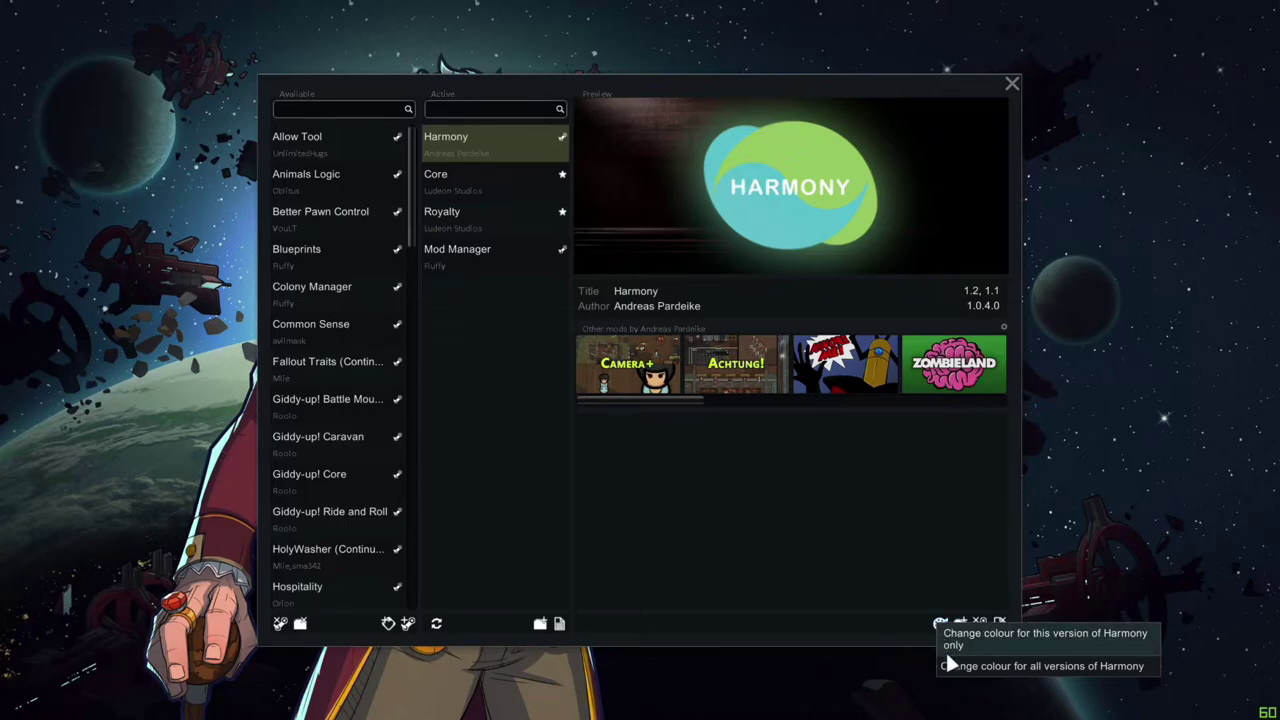
{"action": "left_click", "coordinate": [953, 666]}
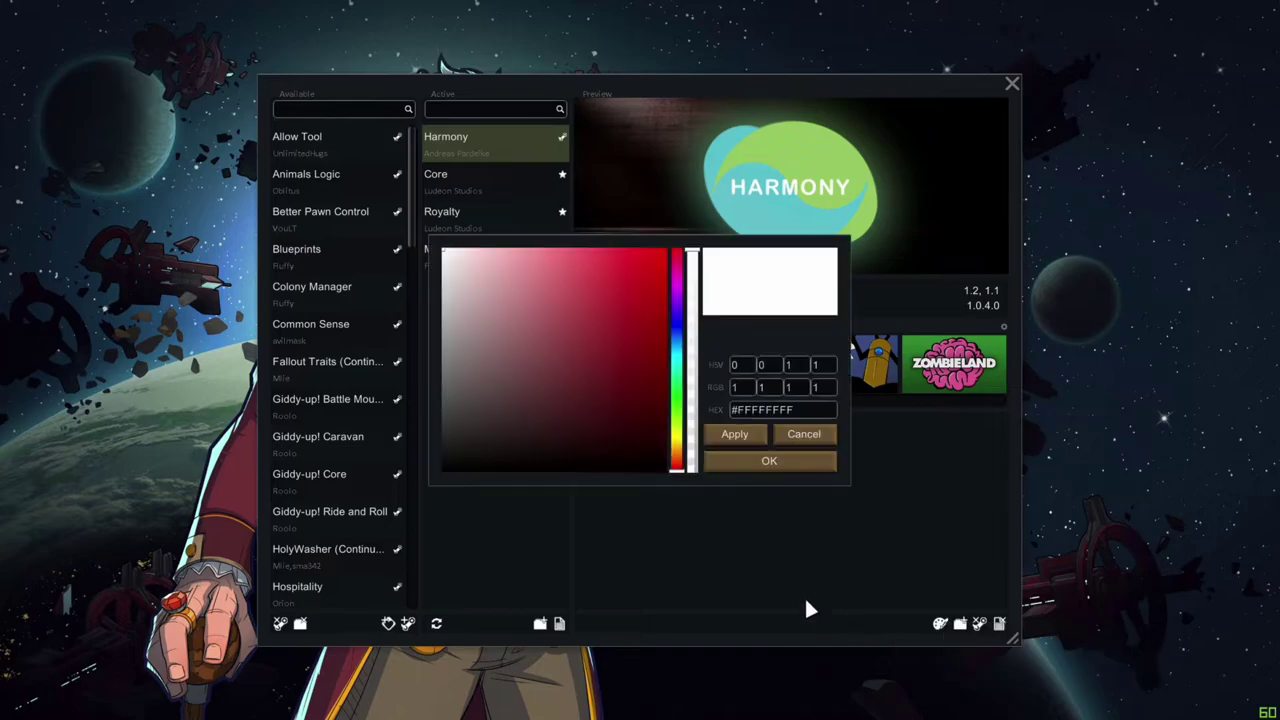
{"action": "left_click", "coordinate": [677, 470]}
{"action": "left_click_drag", "start_coordinate": [677, 472], "coordinate": [690, 384]}
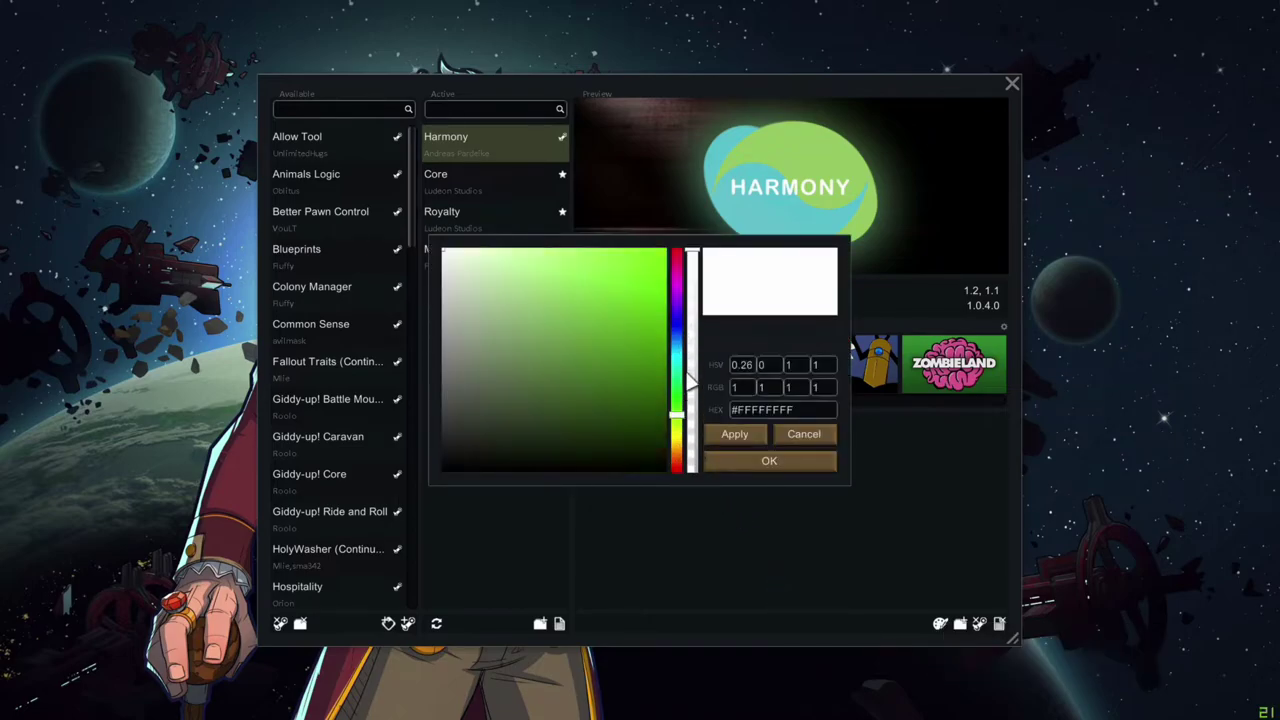
{"action": "left_click", "coordinate": [802, 437]}
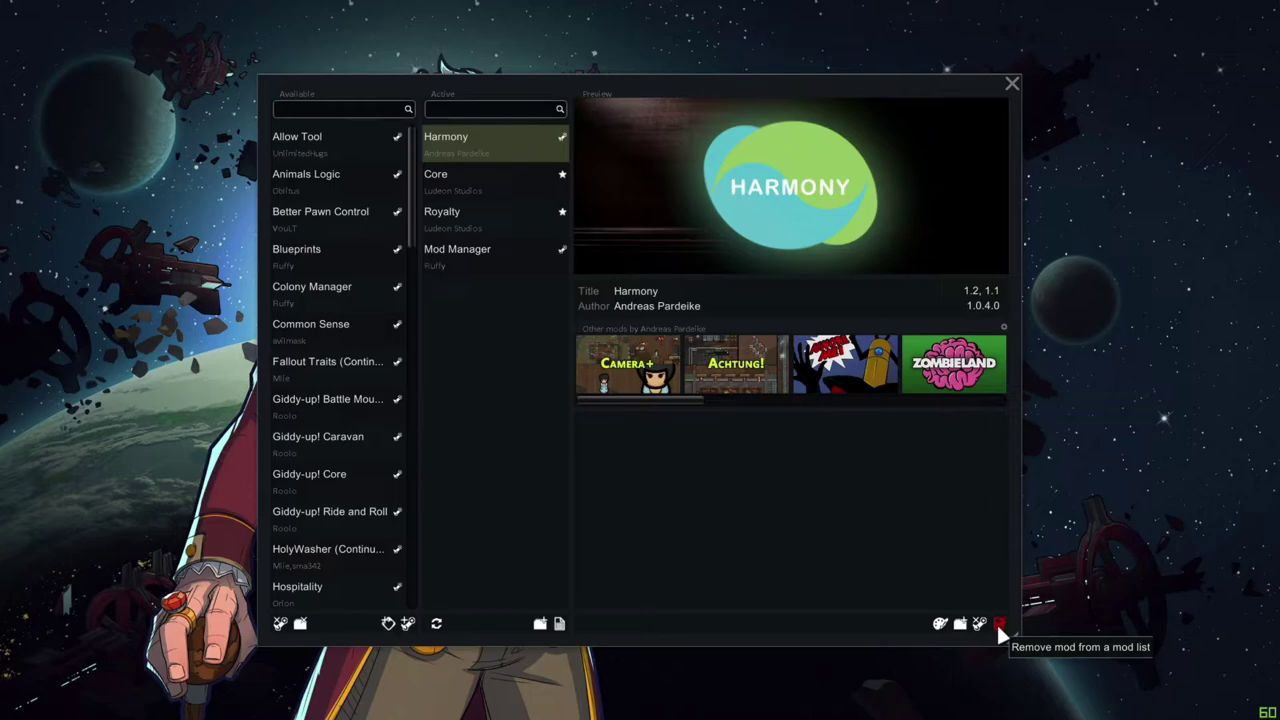
- Add Giddy-up! Caravan and Giddy-up! Ride and Roll to the active mods below Mod Manager and check their warning markers
{"action": "left_click", "coordinate": [440, 252]}
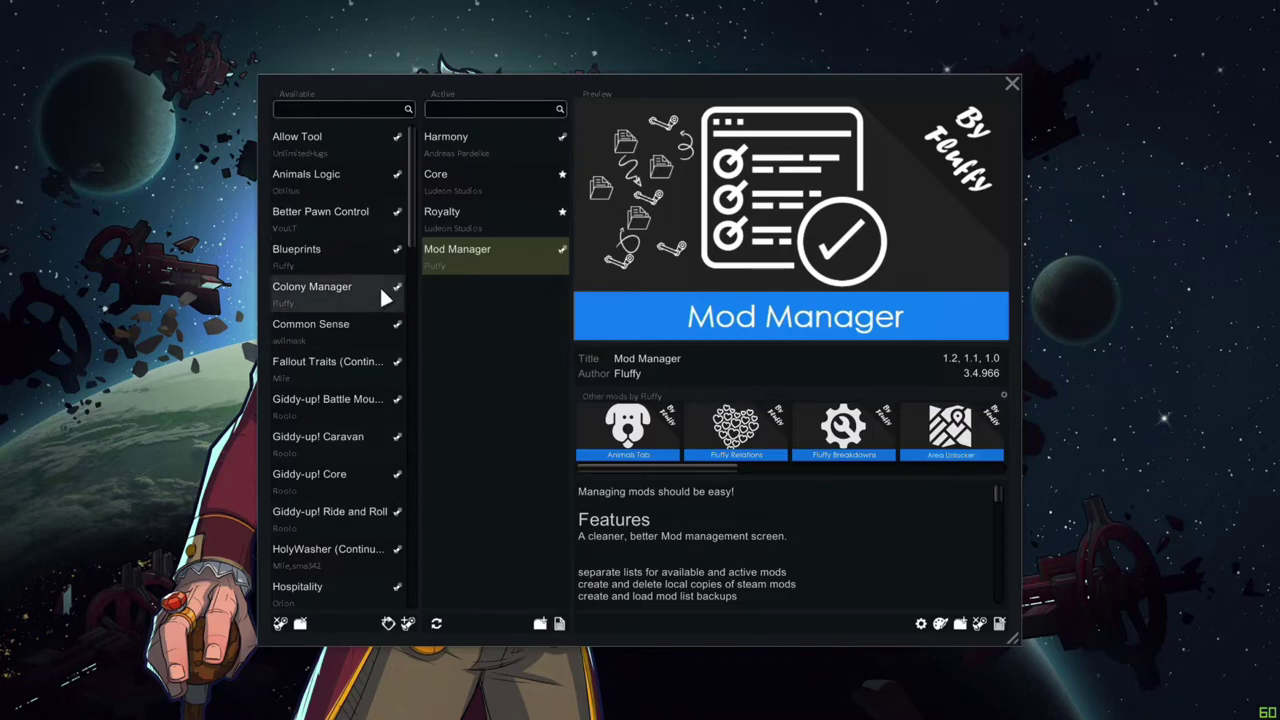
{"action": "scroll", "coordinate": [380, 280], "scroll_direction": "down", "scroll_amount": 5}
{"action": "scroll", "coordinate": [374, 262], "scroll_direction": "up", "scroll_amount": 5}
{"action": "left_click_drag", "start_coordinate": [305, 434], "coordinate": [495, 368]}
{"action": "left_click_drag", "start_coordinate": [307, 472], "coordinate": [456, 463]}
{"action": "mouse_move", "coordinate": [563, 304]}
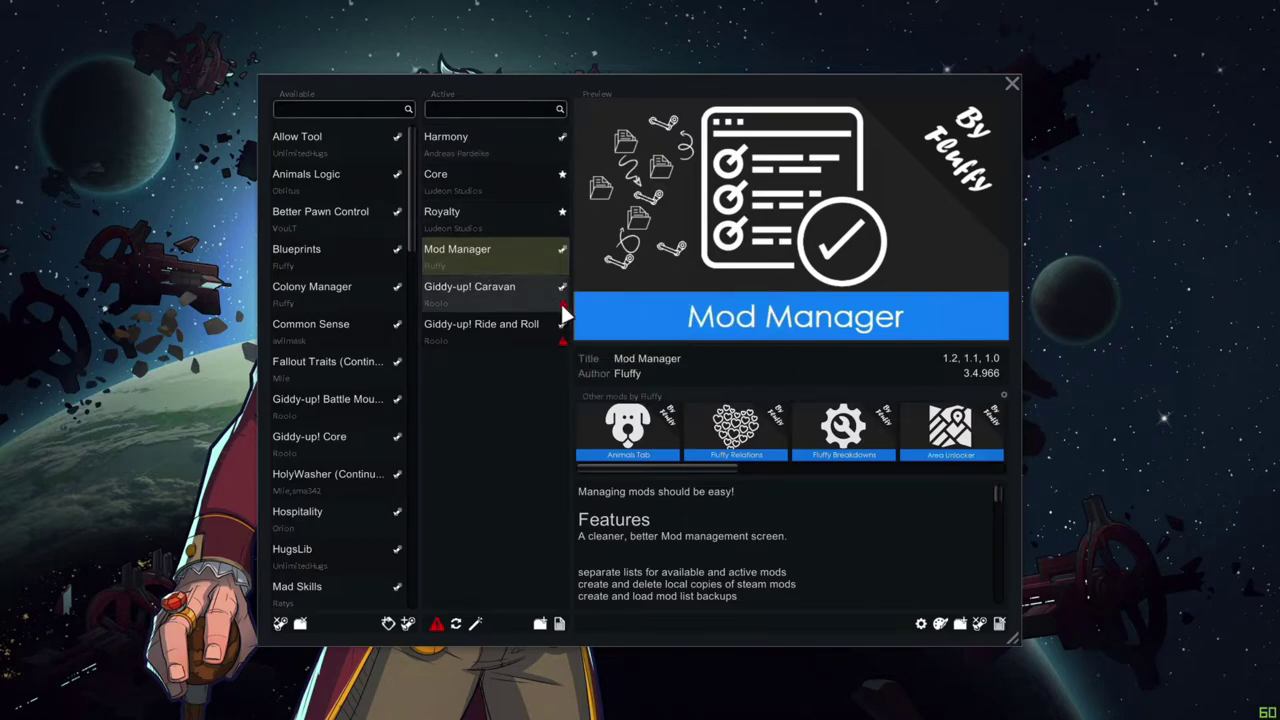
{"action": "mouse_move", "coordinate": [564, 341]}
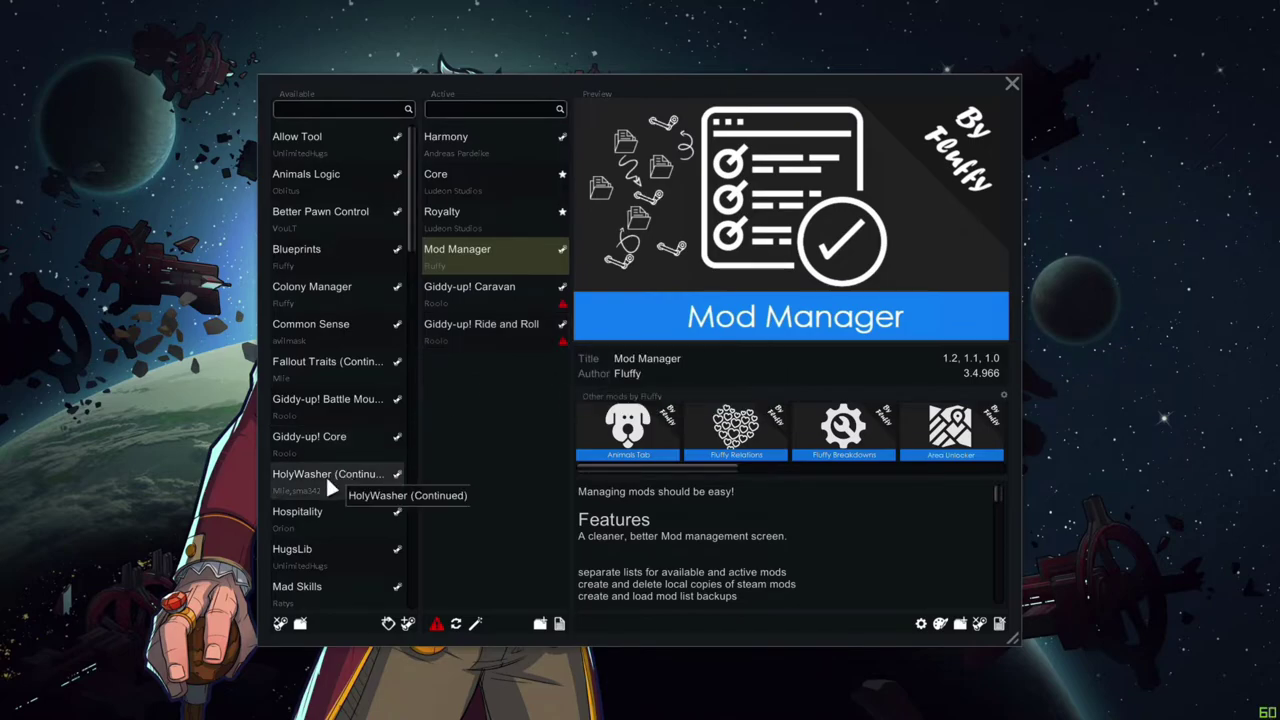
- Add Hospitality and Mad Skills to the end of the active mod list
{"action": "left_click_drag", "start_coordinate": [297, 507], "coordinate": [485, 459]}
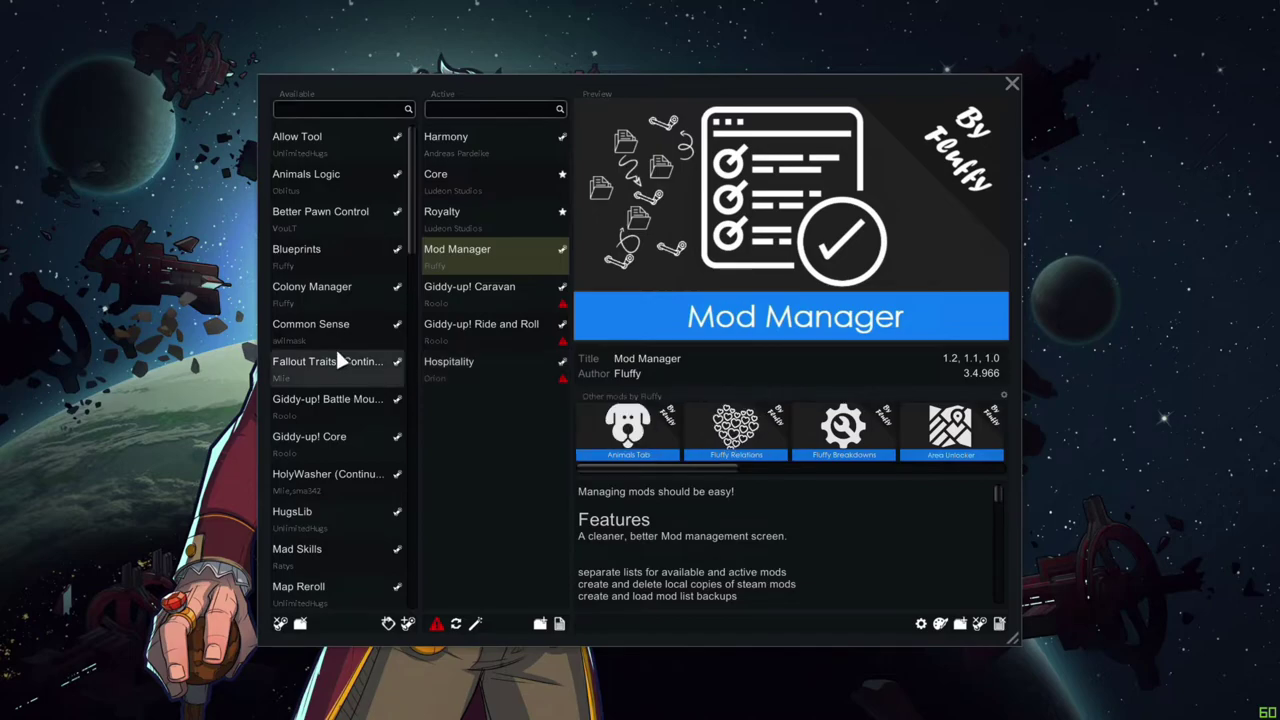
{"action": "scroll", "coordinate": [336, 345], "scroll_direction": "down", "scroll_amount": 3}
{"action": "scroll", "coordinate": [338, 345], "scroll_direction": "down", "scroll_amount": 3}
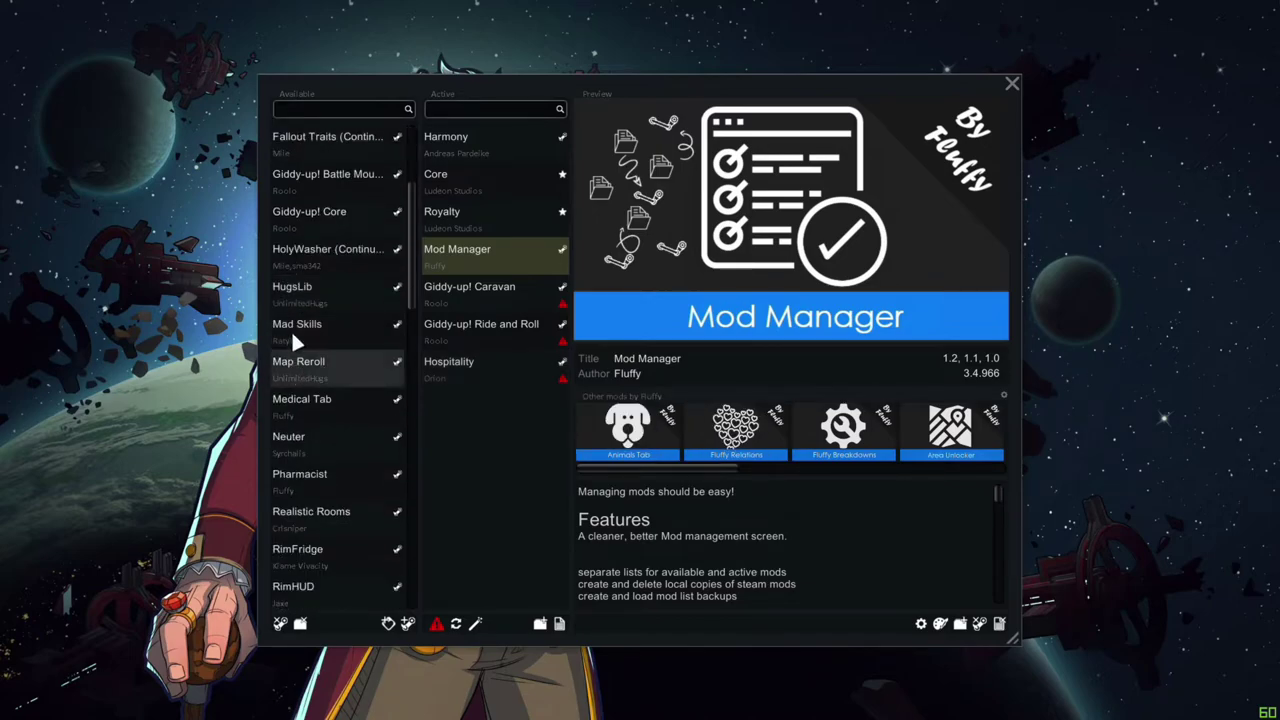
{"action": "left_click_drag", "start_coordinate": [337, 330], "coordinate": [452, 430]}
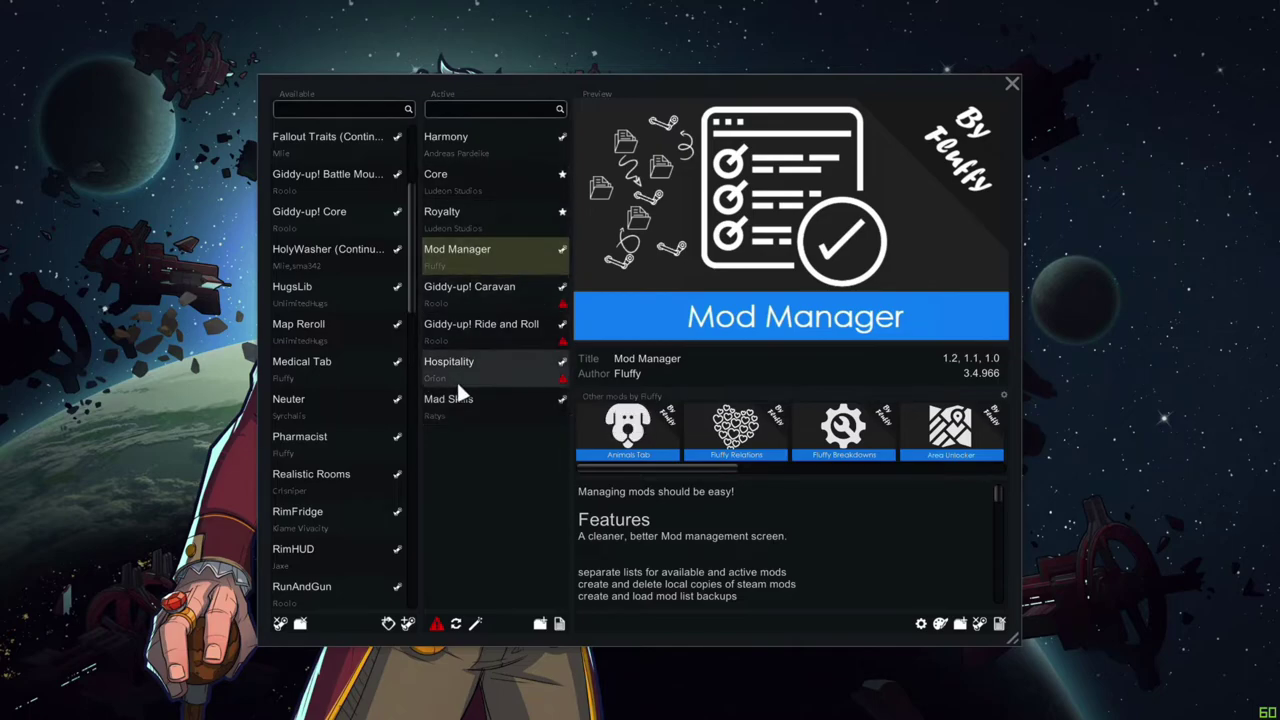
- Move Mad Skills directly below Mod Manager in the active mod list and check the warning markers on the Giddy-up! mods
{"action": "left_click_drag", "start_coordinate": [463, 399], "coordinate": [472, 285]}
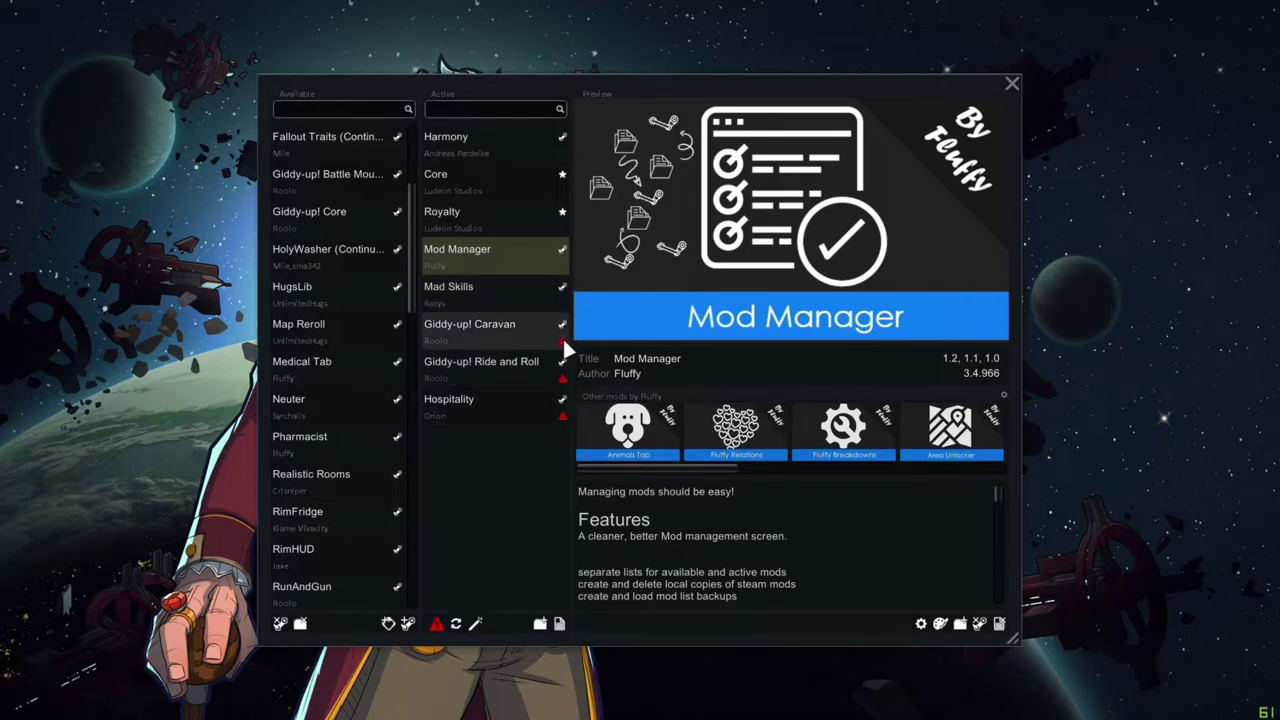
{"action": "mouse_move", "coordinate": [563, 341]}
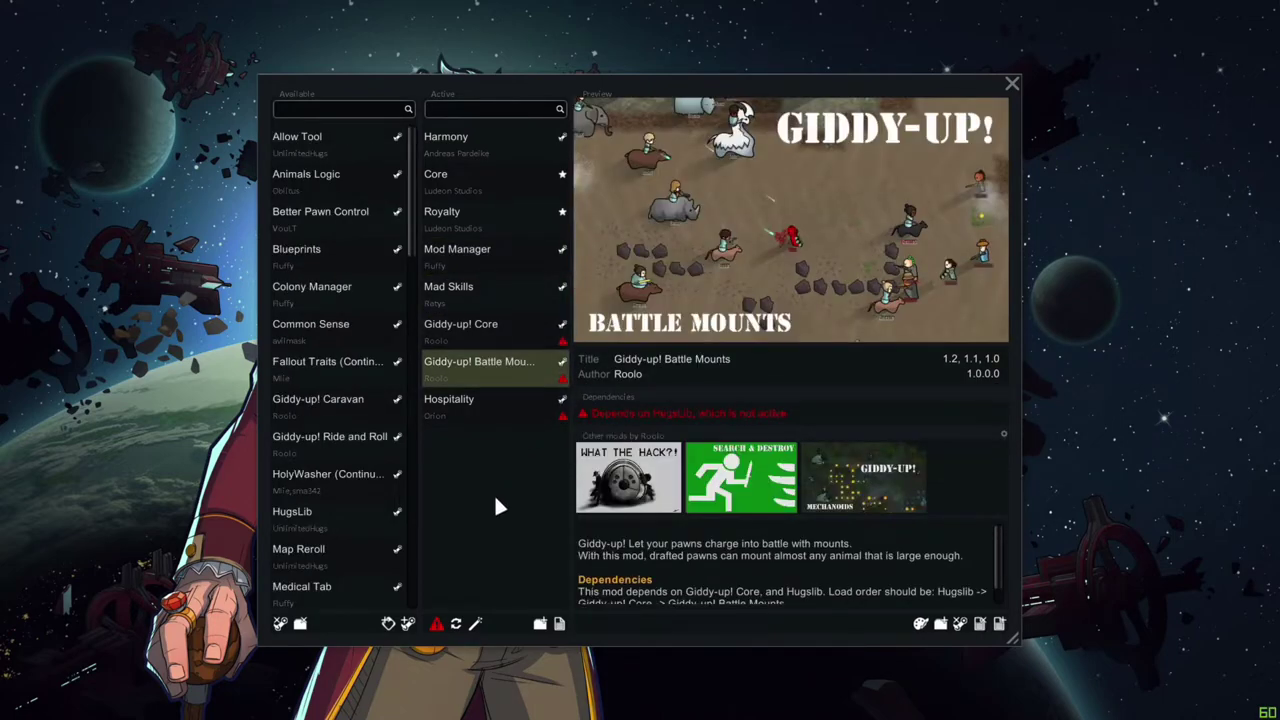
{"action": "mouse_move", "coordinate": [430, 624]}
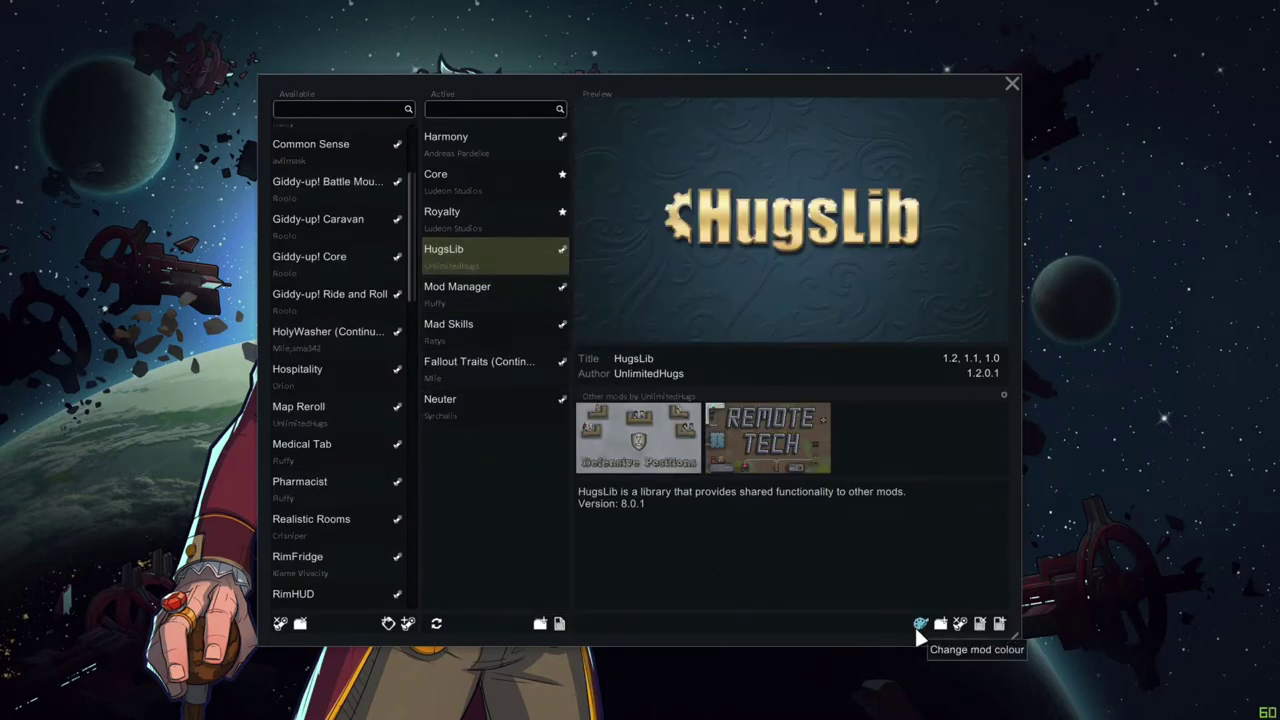
- Set the list colour for all versions of Harmony to yellow (#FAE006FF) and select Core to view the recoloured entry
{"action": "left_click", "coordinate": [498, 142]}
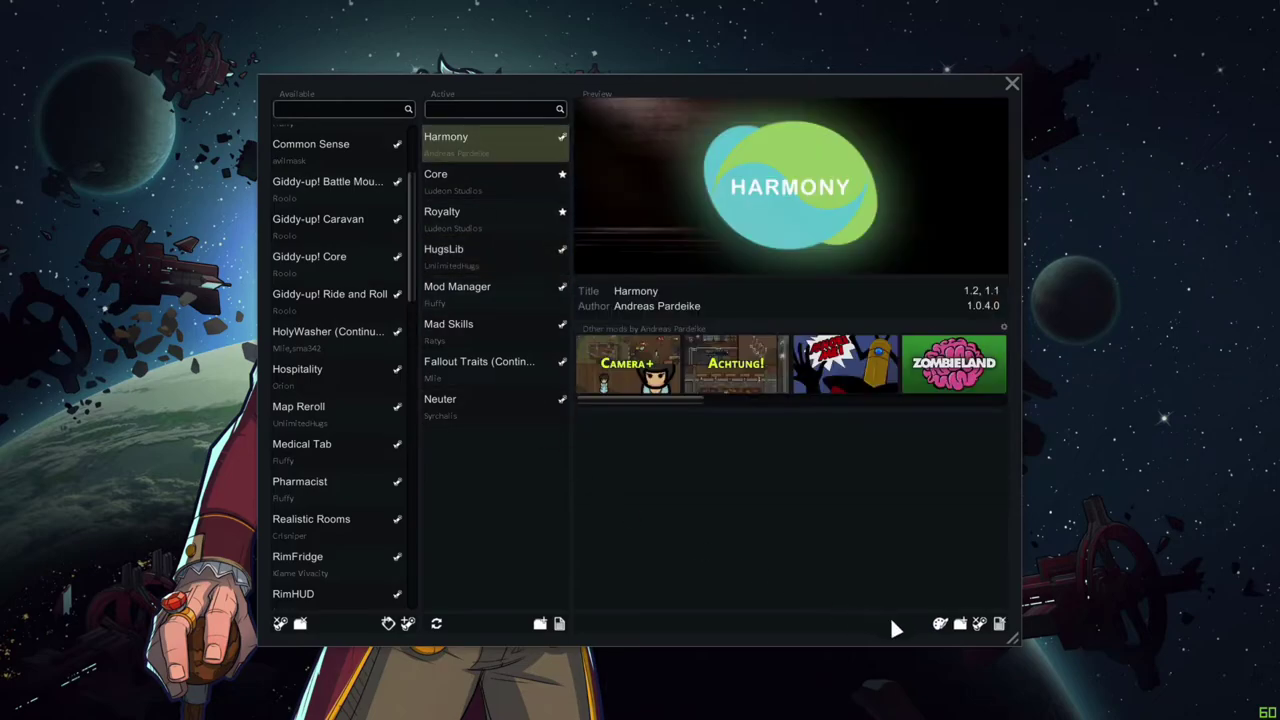
{"action": "left_click", "coordinate": [941, 625]}
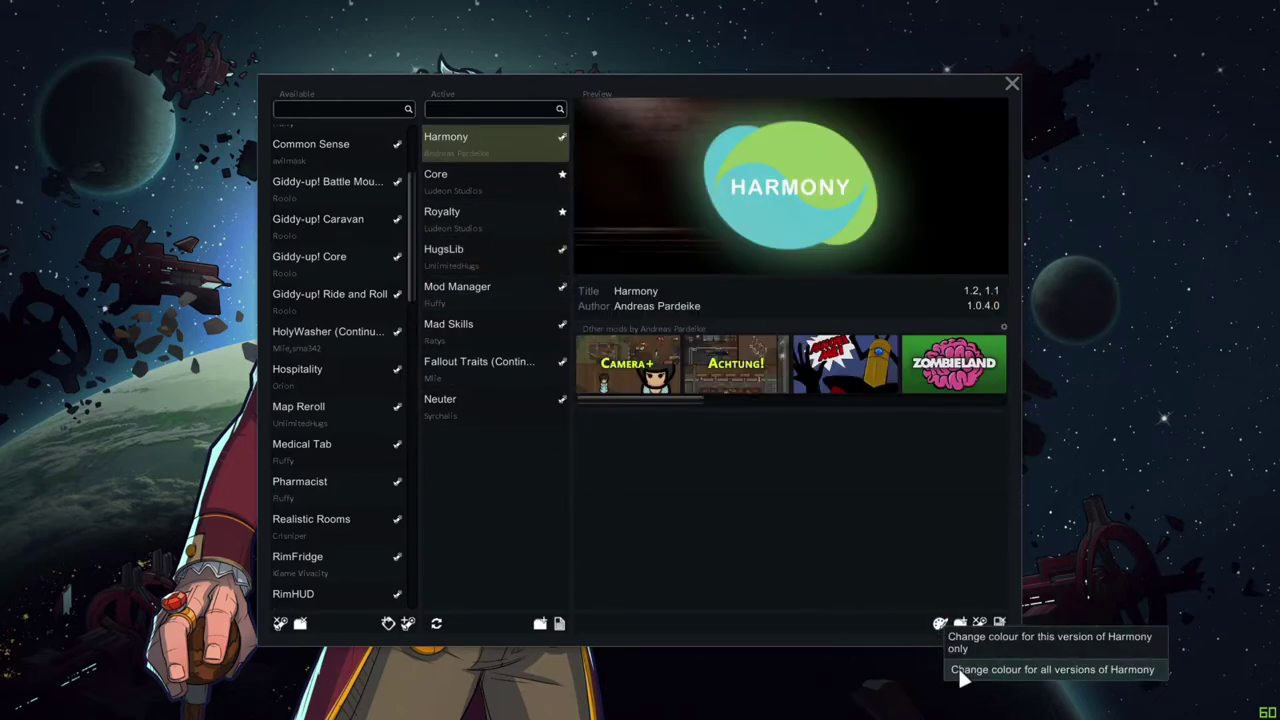
{"action": "left_click", "coordinate": [958, 666]}
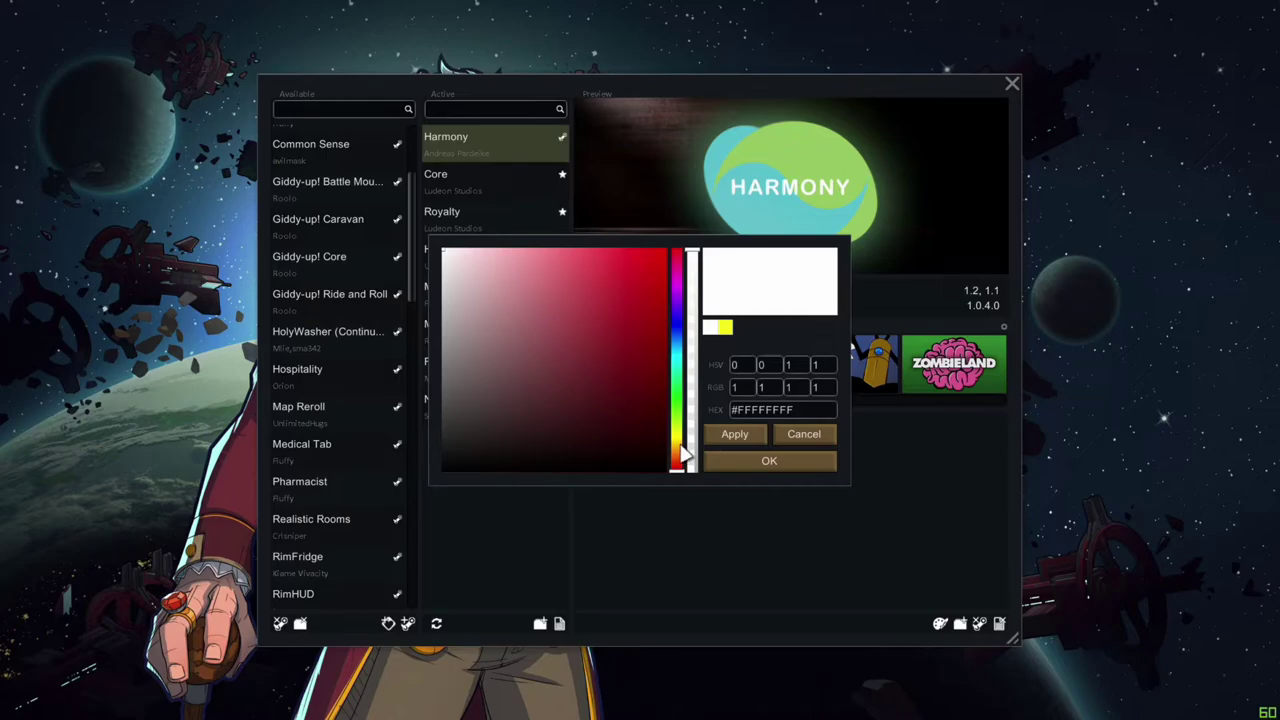
{"action": "left_click_drag", "start_coordinate": [684, 455], "coordinate": [680, 441]}
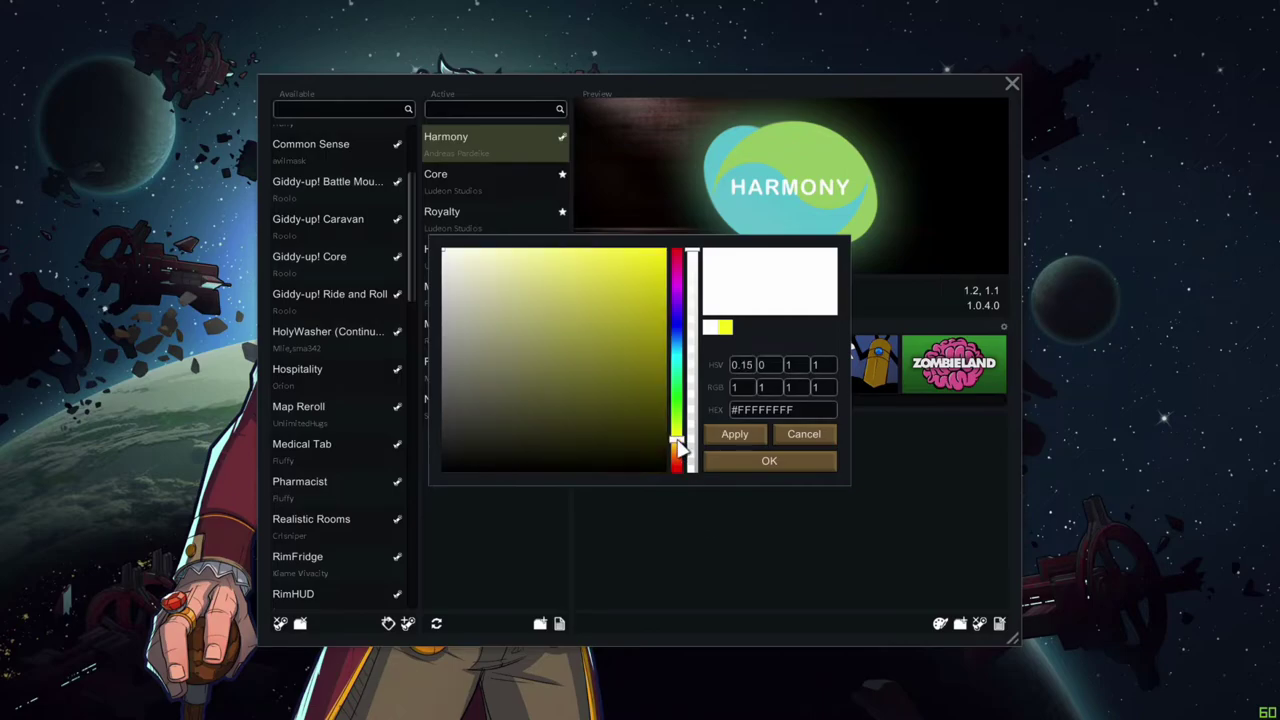
{"action": "left_click", "coordinate": [661, 252]}
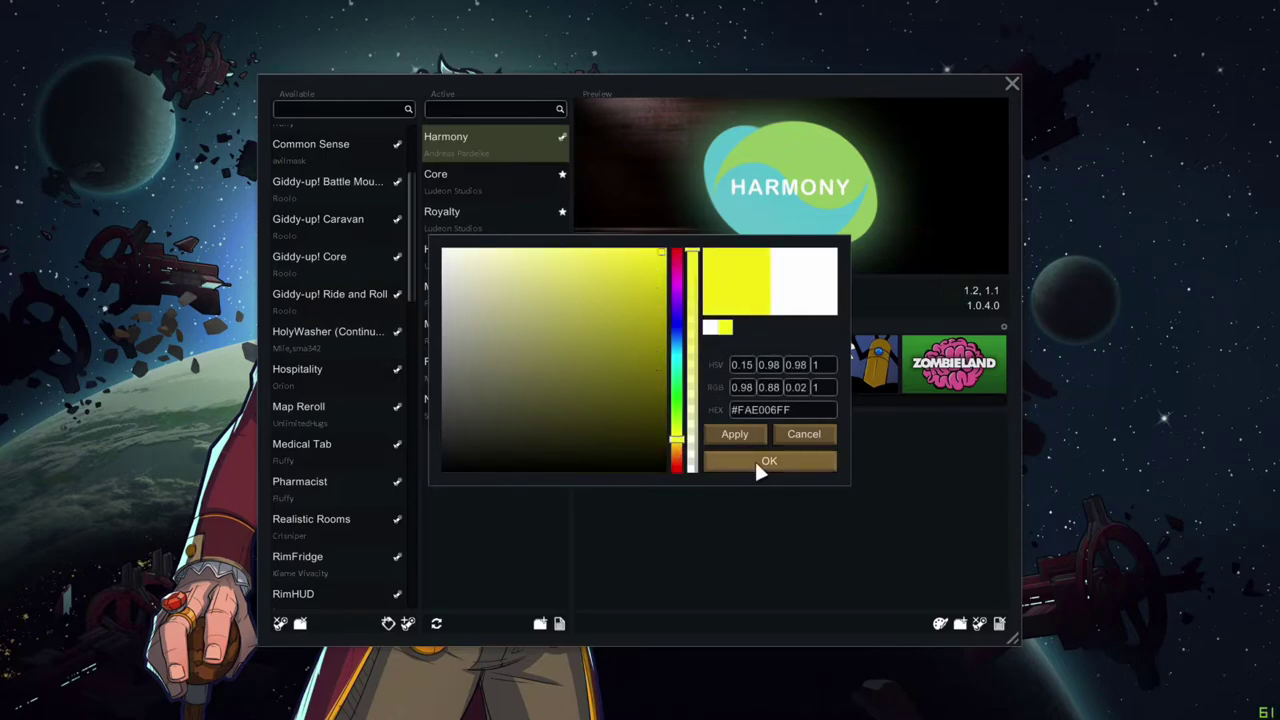
{"action": "left_click", "coordinate": [751, 433]}
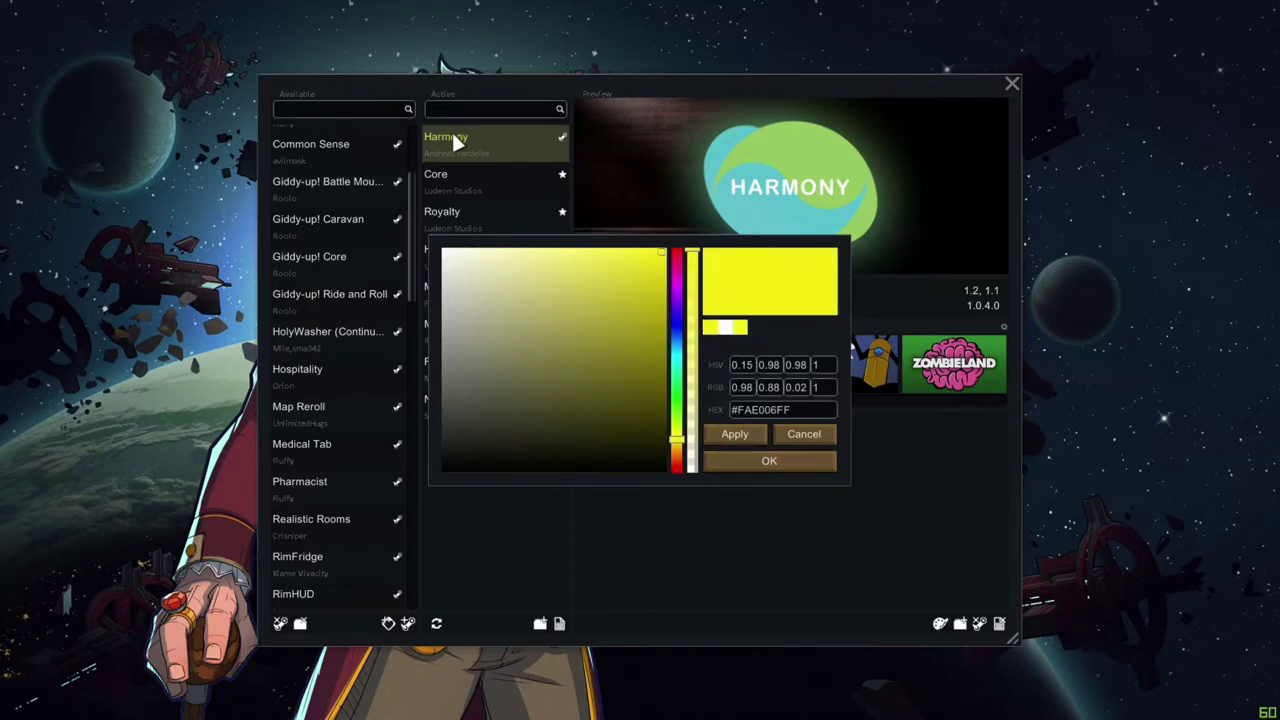
{"action": "left_click", "coordinate": [765, 459]}
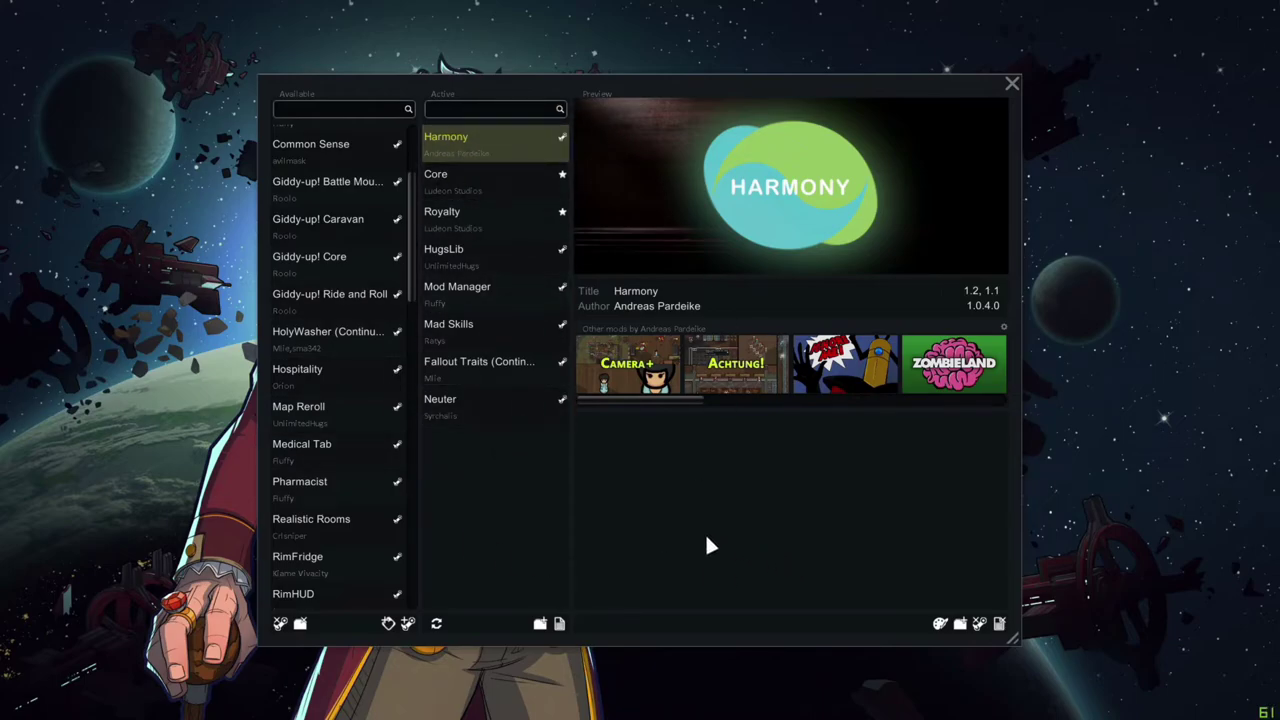
{"action": "left_click", "coordinate": [472, 178]}
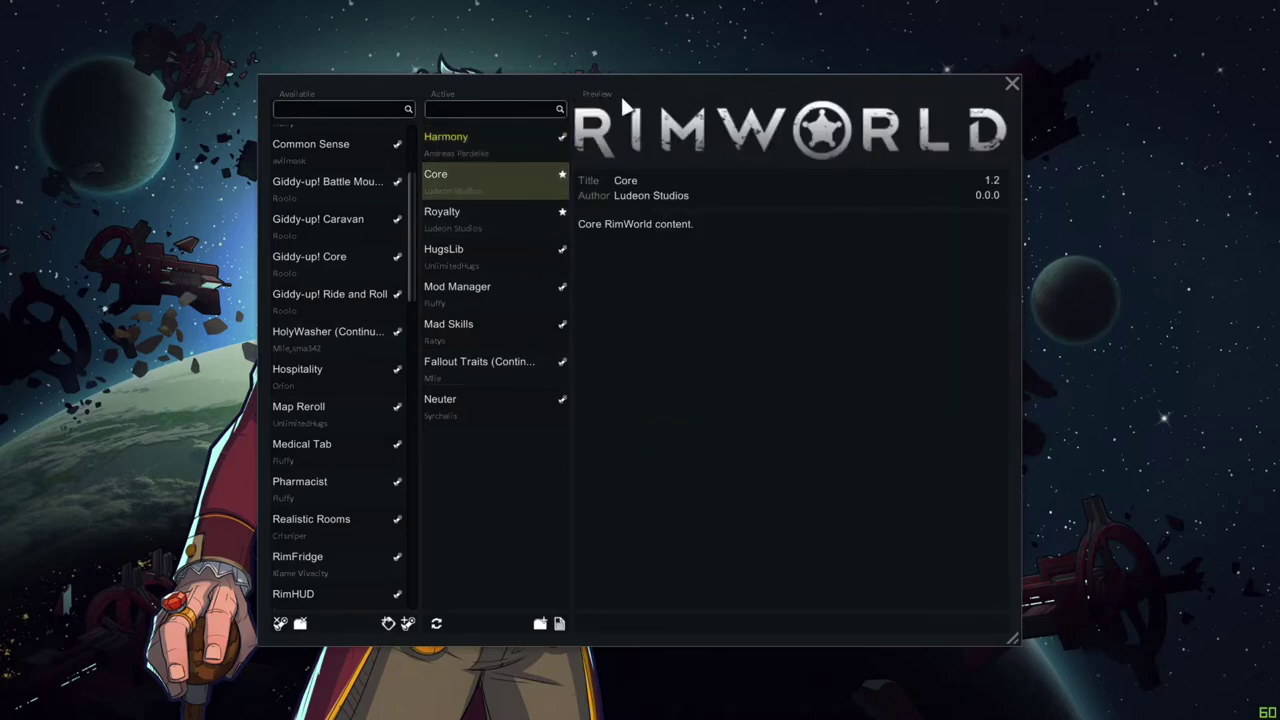